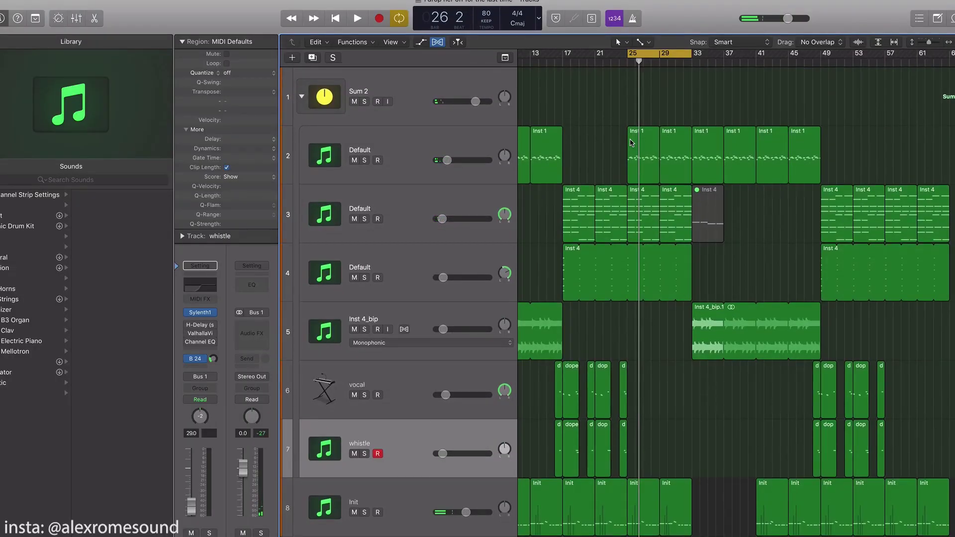
Play the arrangement from bar 25, then stop playback.
key(space)
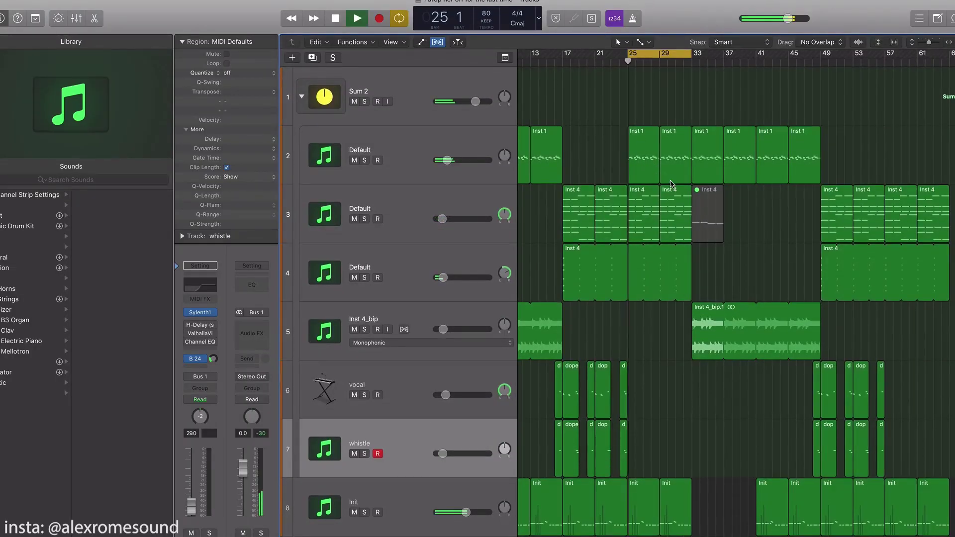
scroll(671, 182, down, 10)
scroll(671, 184, down, 2)
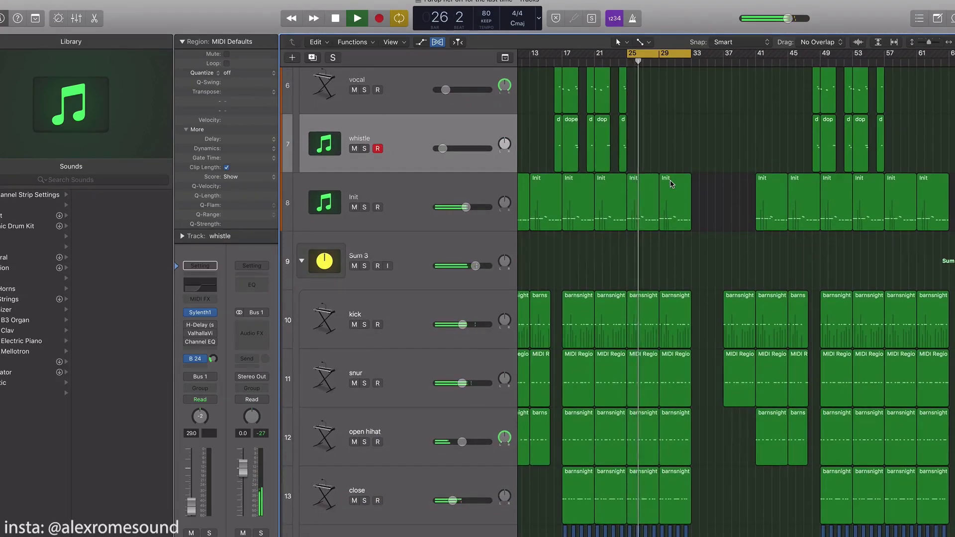
scroll(670, 184, up, 8)
scroll(671, 184, up, 1)
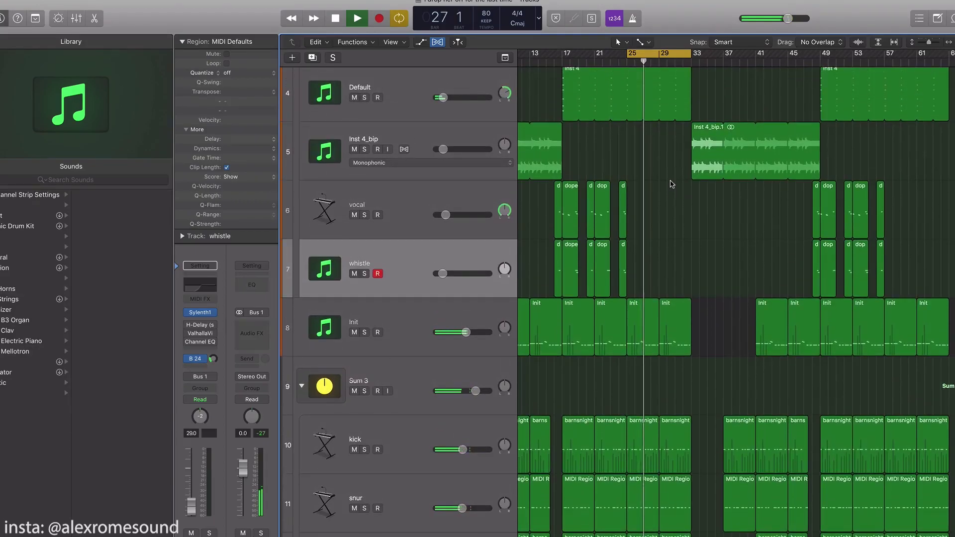
scroll(671, 184, up, 6)
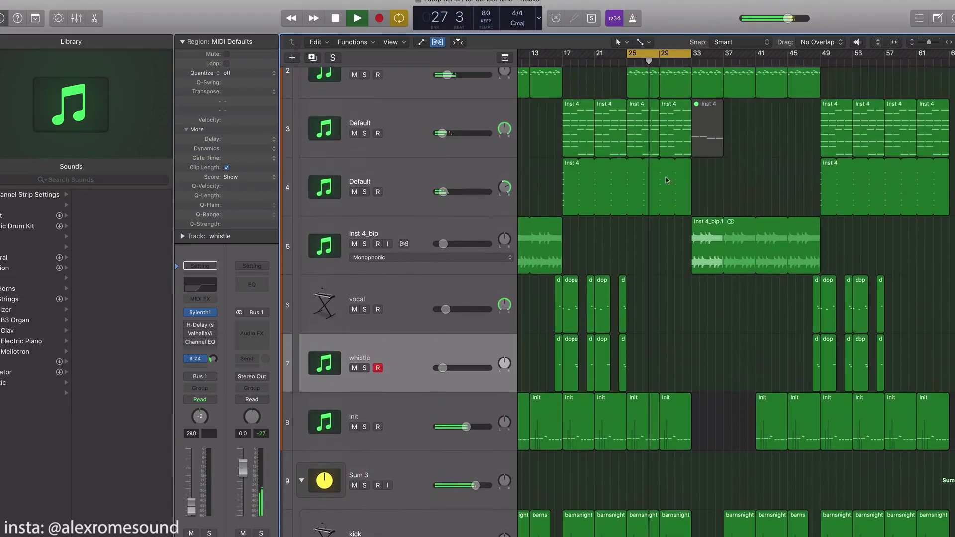
key(space)
Set a cycle from bar 17 to 25, listen to the drum section, then select the kick track.
drag(563, 54, 626, 57)
scroll(636, 207, down, 10)
scroll(639, 206, down, 2)
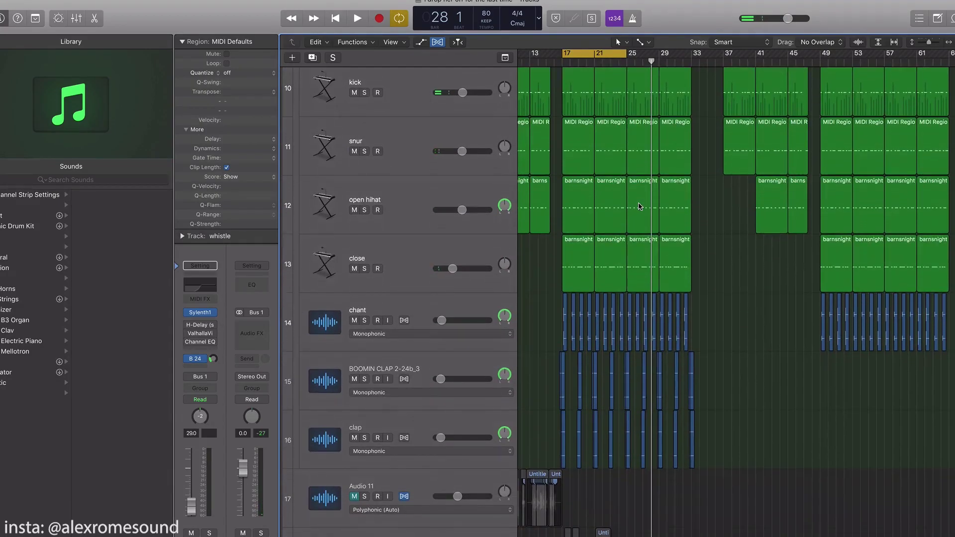
key(space)
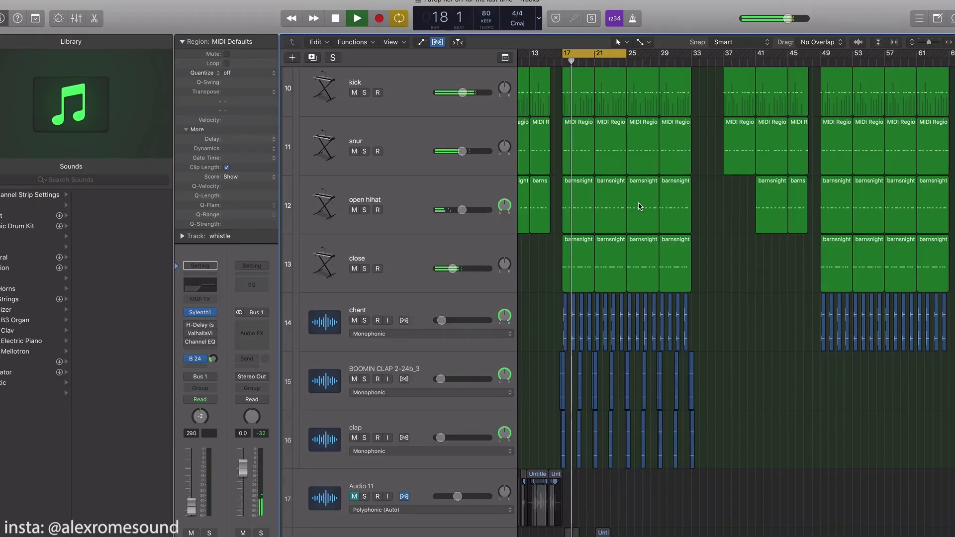
scroll(640, 205, up, 5)
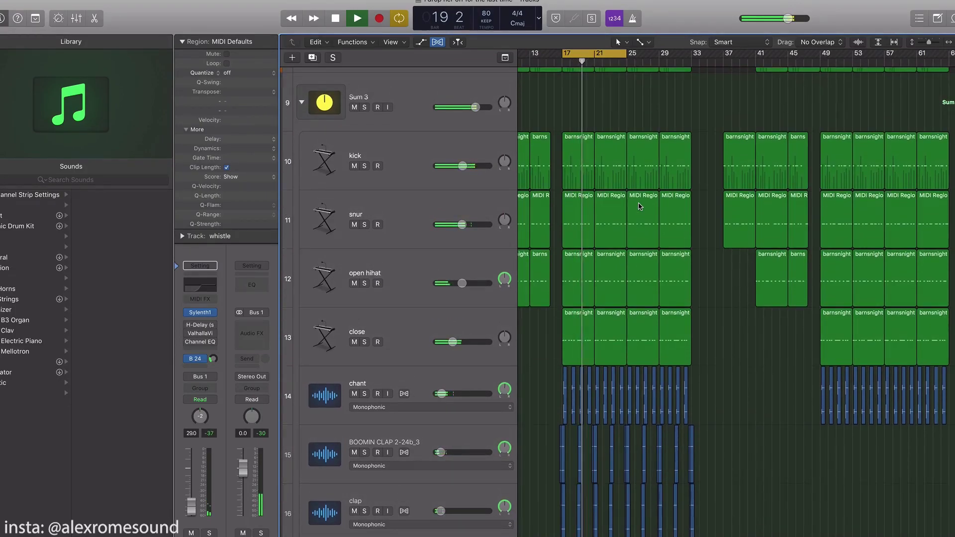
key(space)
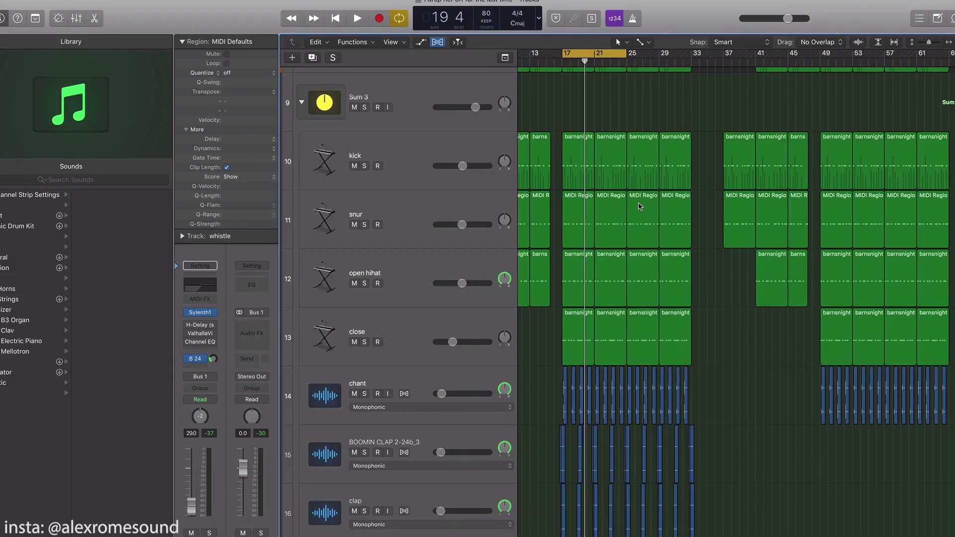
click(422, 173)
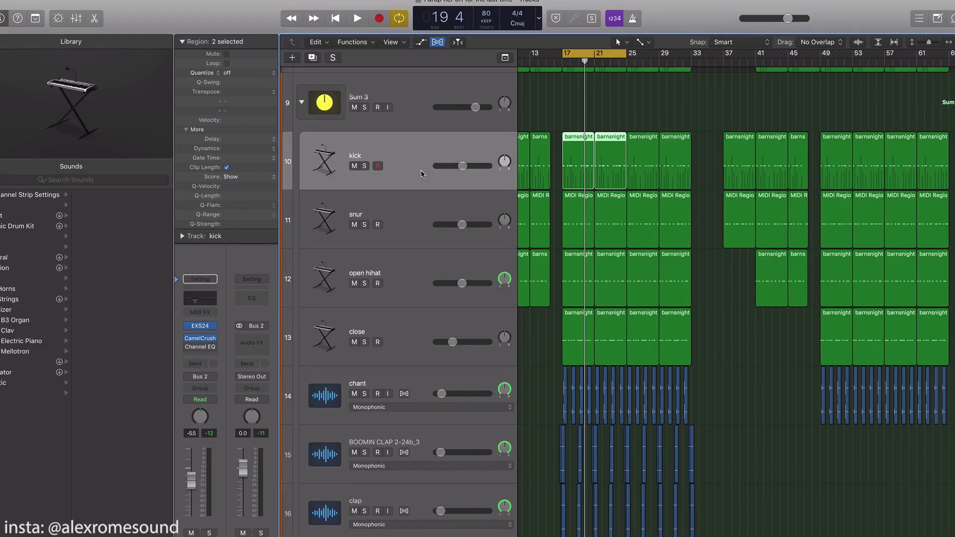
Zoom the timeline out, solo the Sum 3 drum stack and play it back.
scroll(547, 131, up, 4)
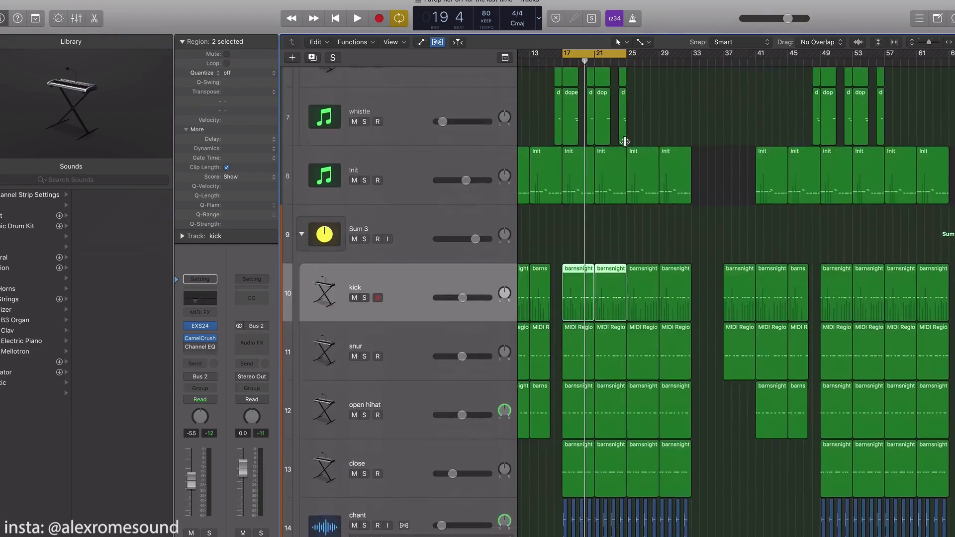
click(378, 222)
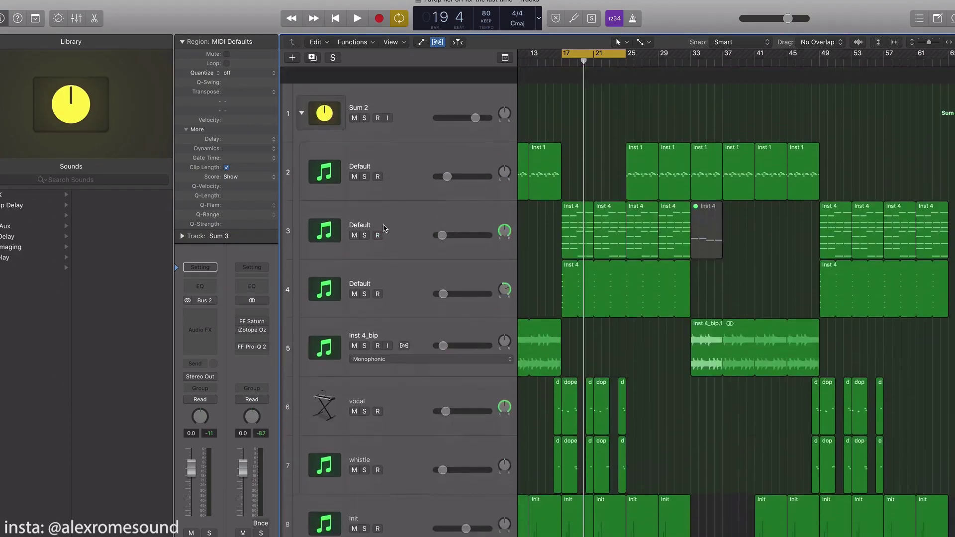
key(super+Left)
key(super+Left)
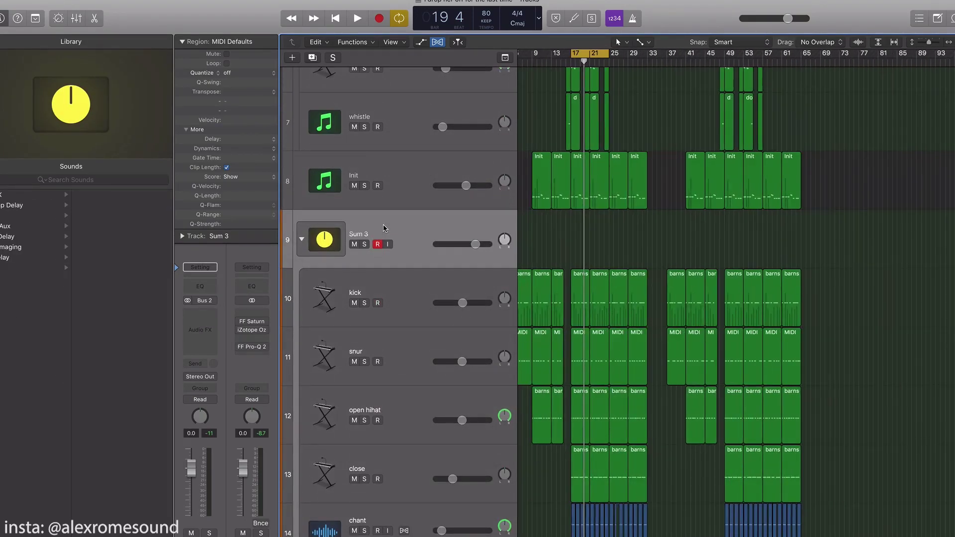
scroll(383, 225, down, 5)
scroll(383, 228, up, 3)
scroll(388, 249, down, 2)
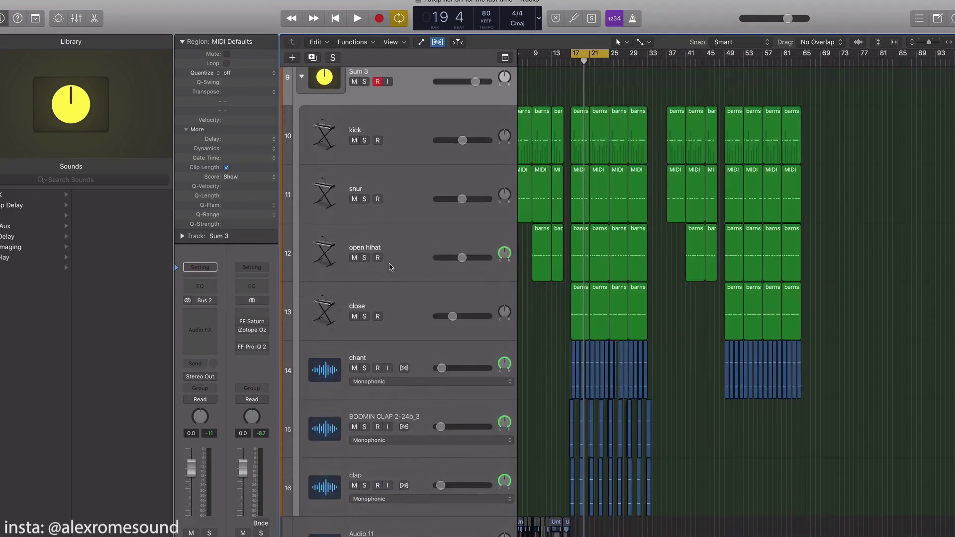
click(365, 81)
scroll(383, 149, up, 1)
key(space)
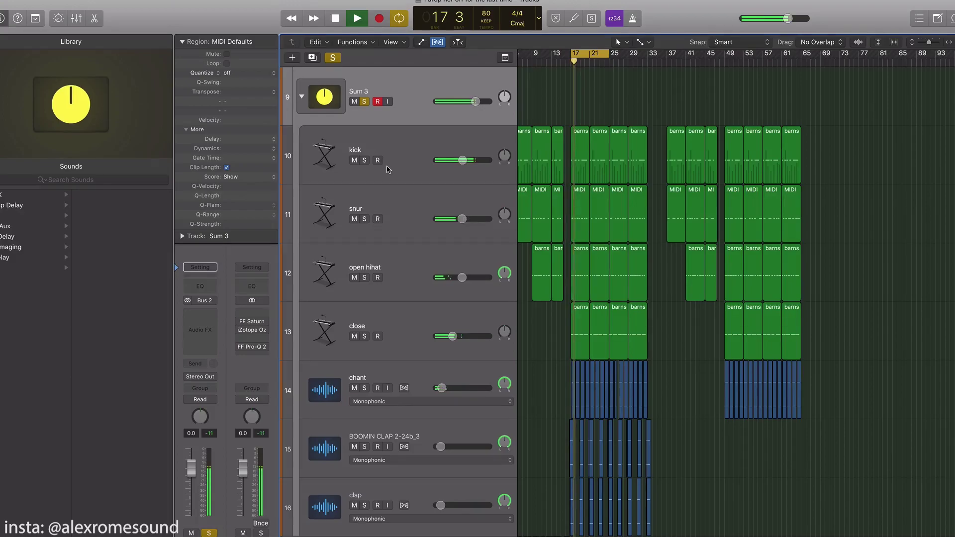
key(space)
Select the snur, kick and open hihat tracks and check the open hihat track options.
click(420, 202)
shift+click(415, 165)
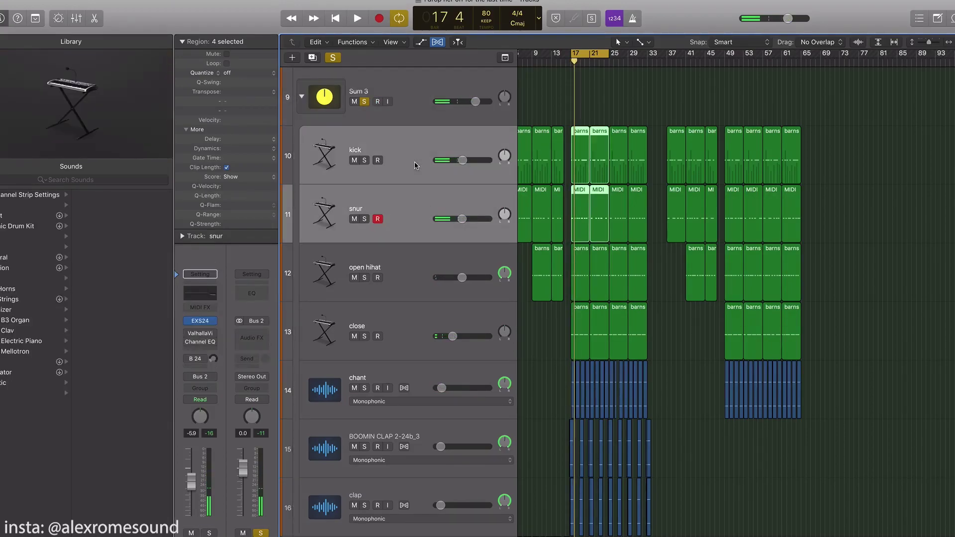
shift+click(404, 270)
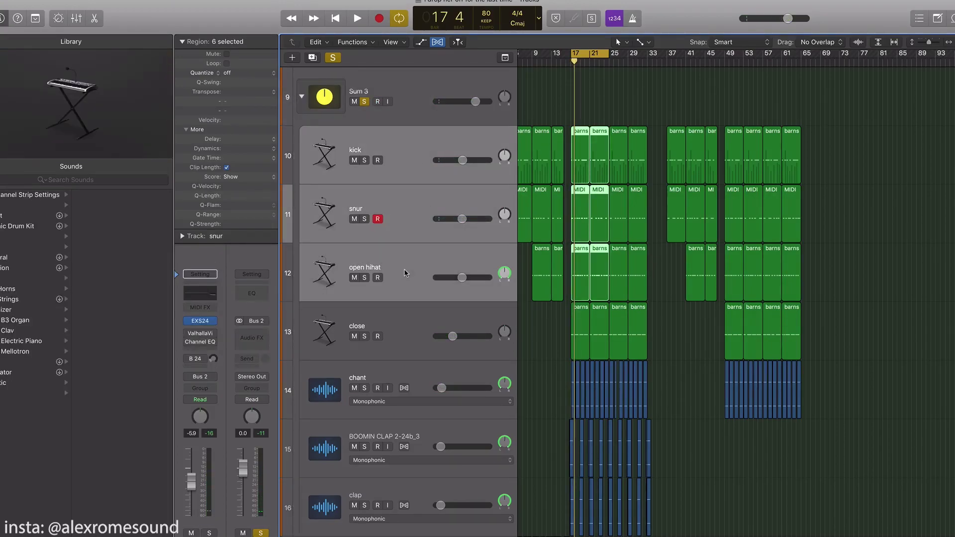
right_click(405, 269)
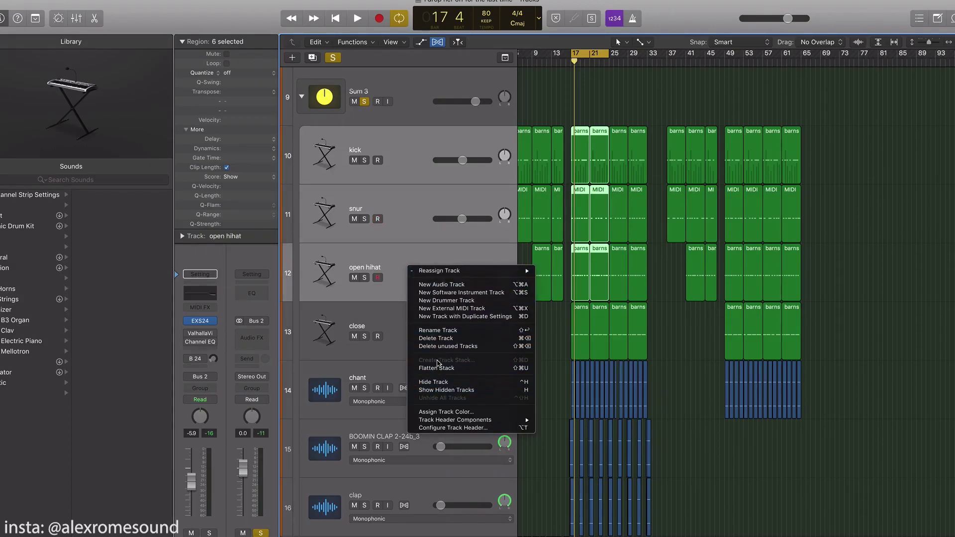
click(398, 186)
scroll(399, 186, up, 3)
click(404, 205)
Rename the Sum 3 stack to 'drums'.
double_click(392, 164)
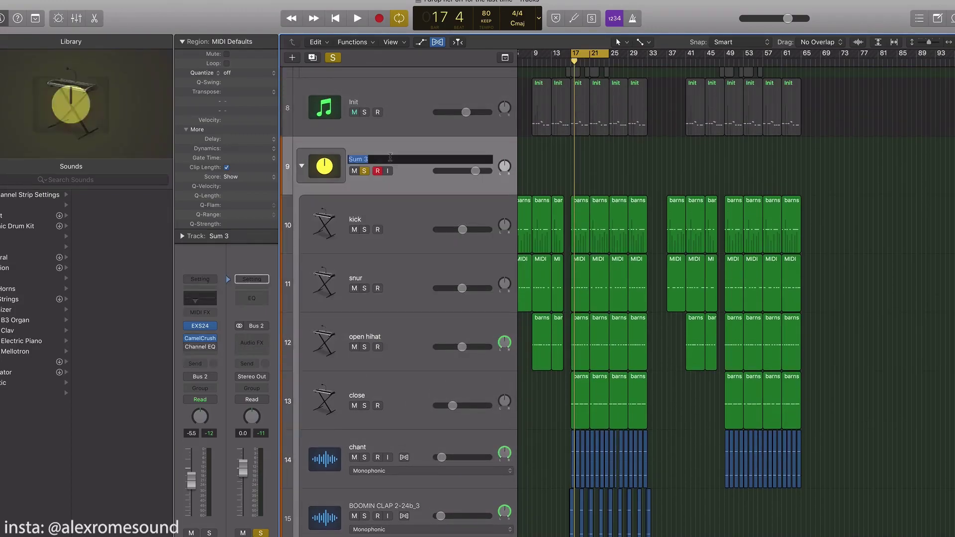
scroll(392, 164, up, 5)
text(drums)
key(Return)
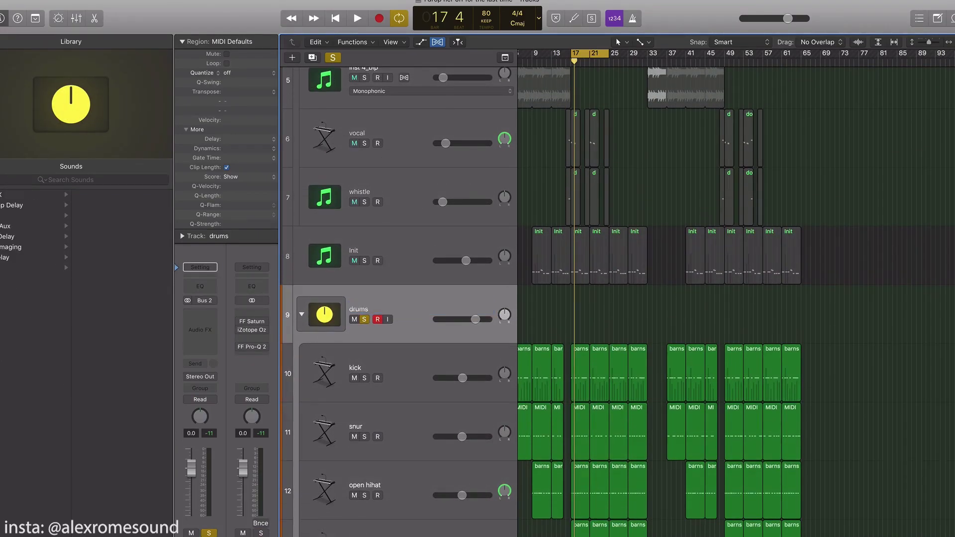
scroll(411, 93, up, 5)
Play the Sum 2 stack with the cycle moved to bars 25–36, then unsolo Sum 2.
click(410, 94)
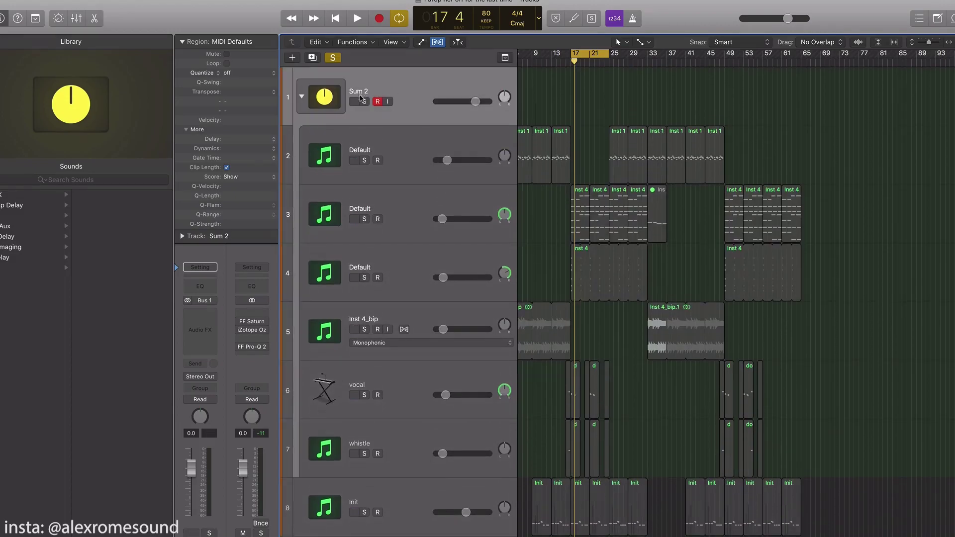
scroll(373, 229, down, 5)
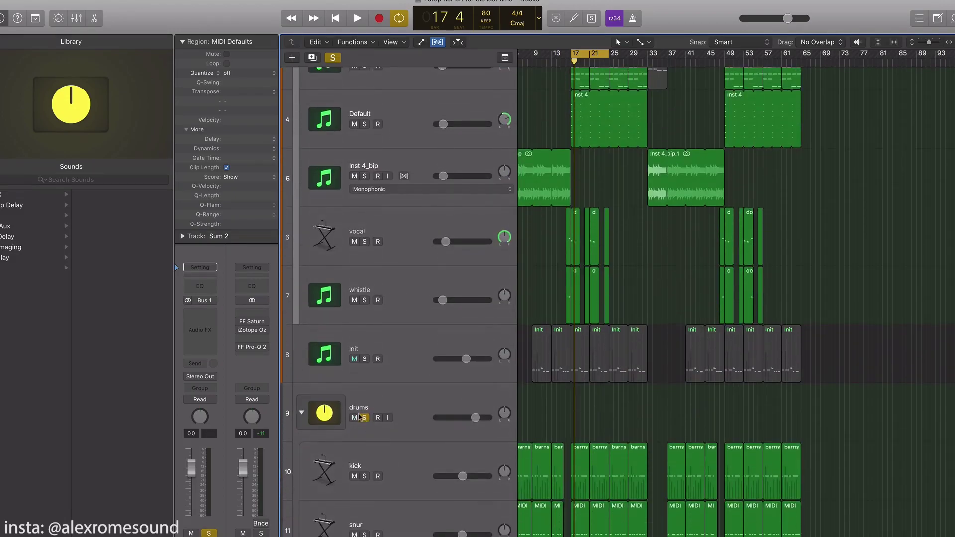
scroll(515, 426, up, 2)
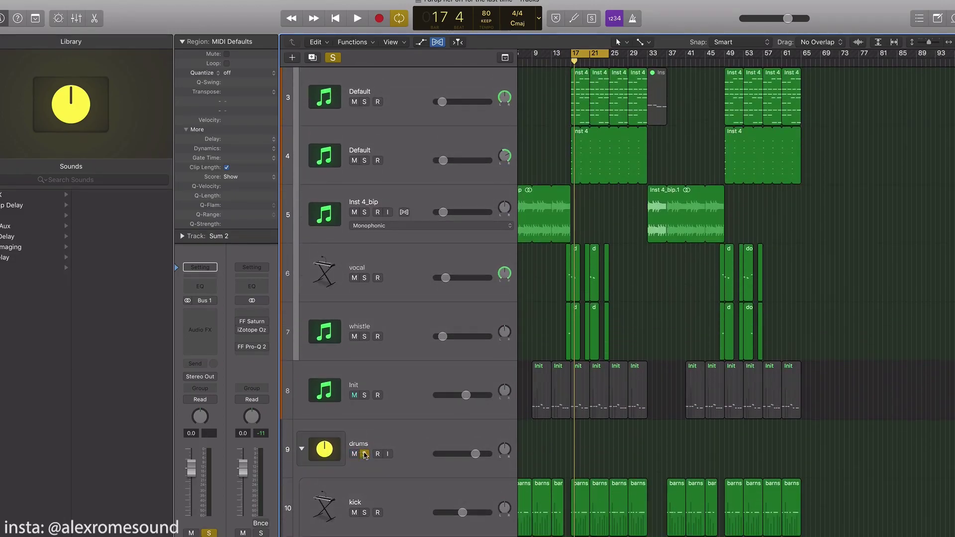
key(space)
scroll(498, 298, up, 4)
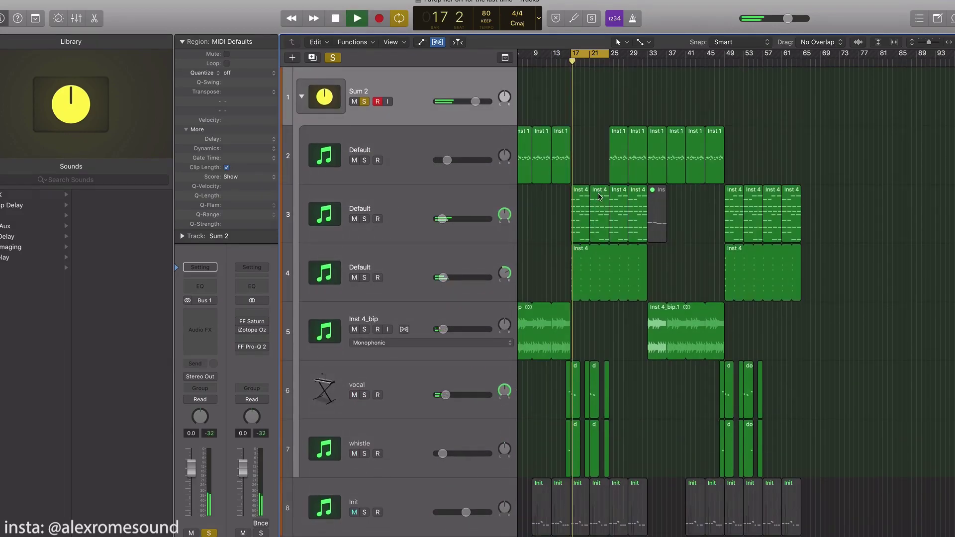
drag(610, 54, 662, 59)
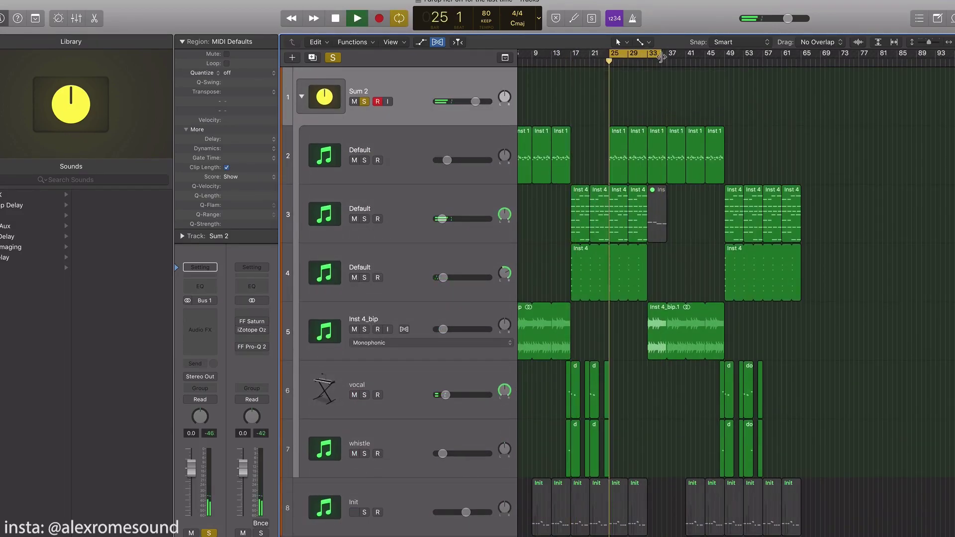
key(space)
click(363, 102)
Rename the Init track to 'bass' and solo it.
scroll(404, 298, down, 6)
click(403, 350)
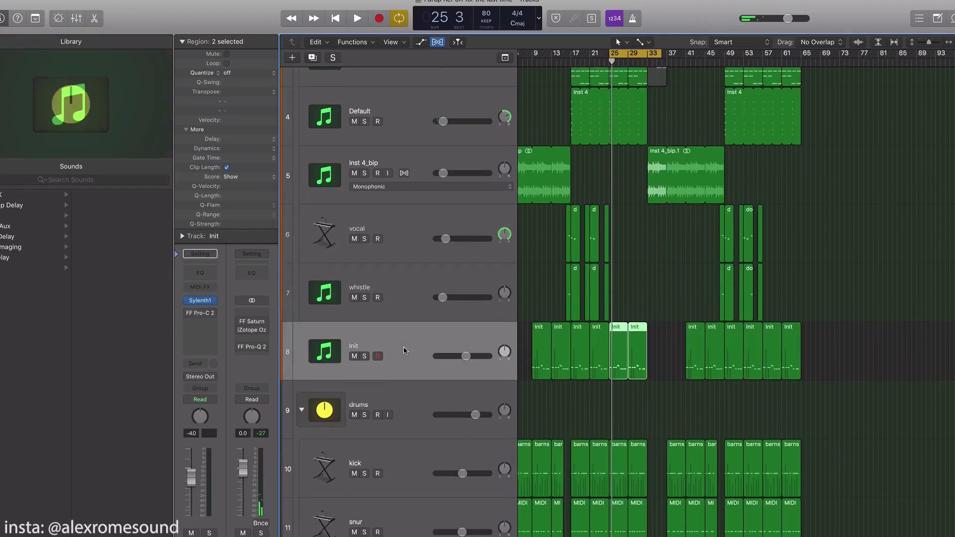
double_click(404, 347)
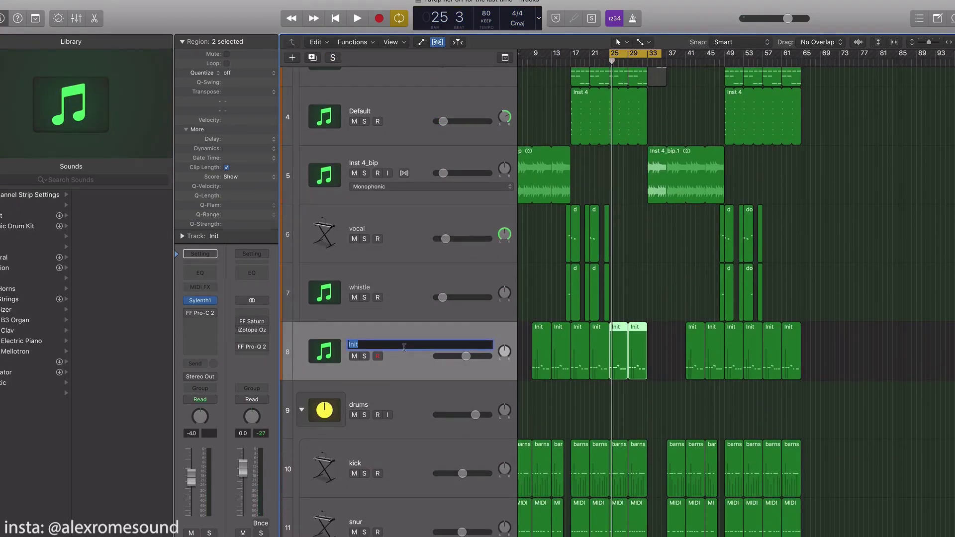
text(bass)
key(Return)
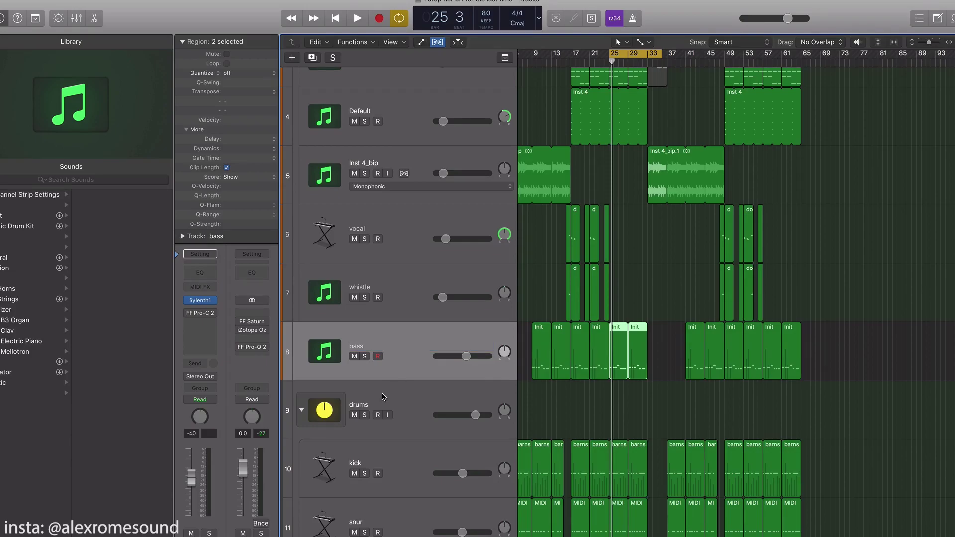
click(364, 356)
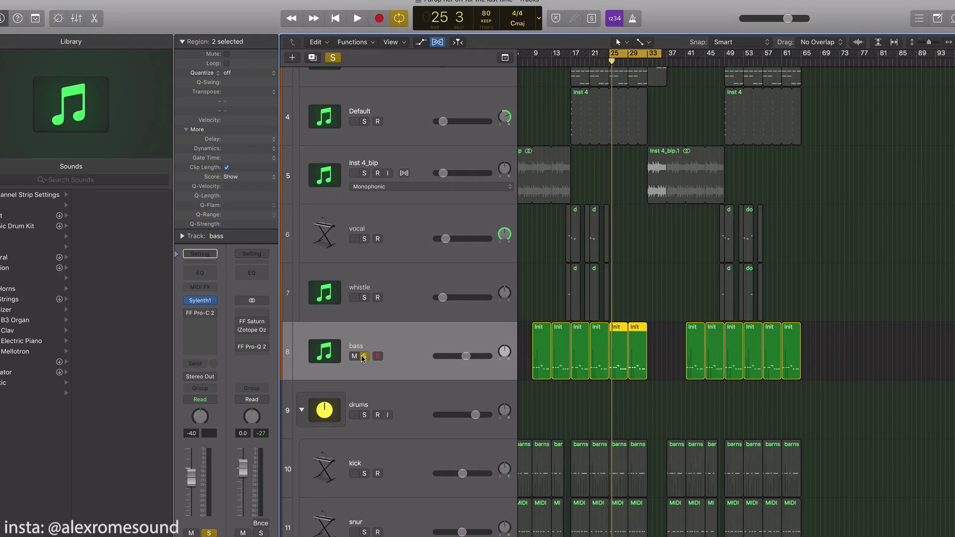
Fold the drums and Sum 2 track stacks and select every region with Cmd+A.
scroll(398, 249, up, 6)
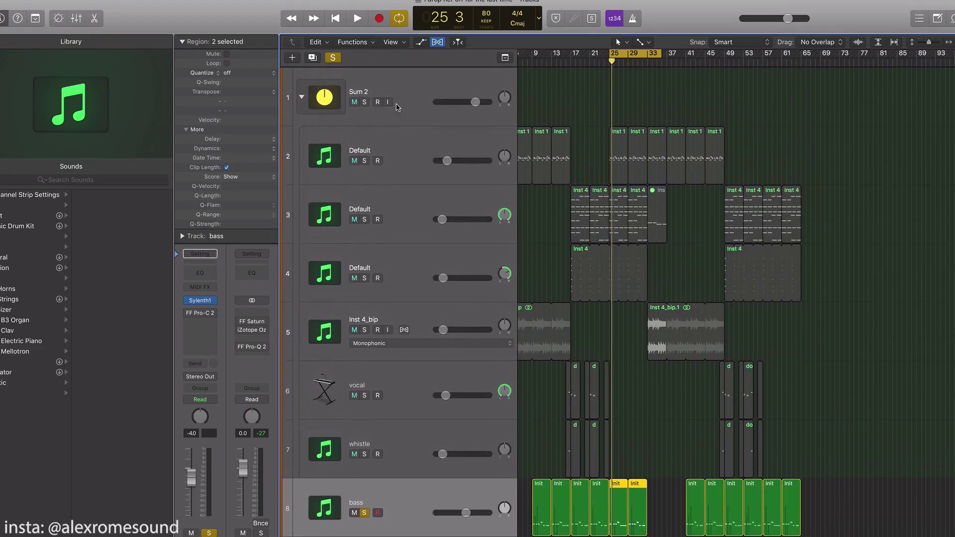
click(428, 103)
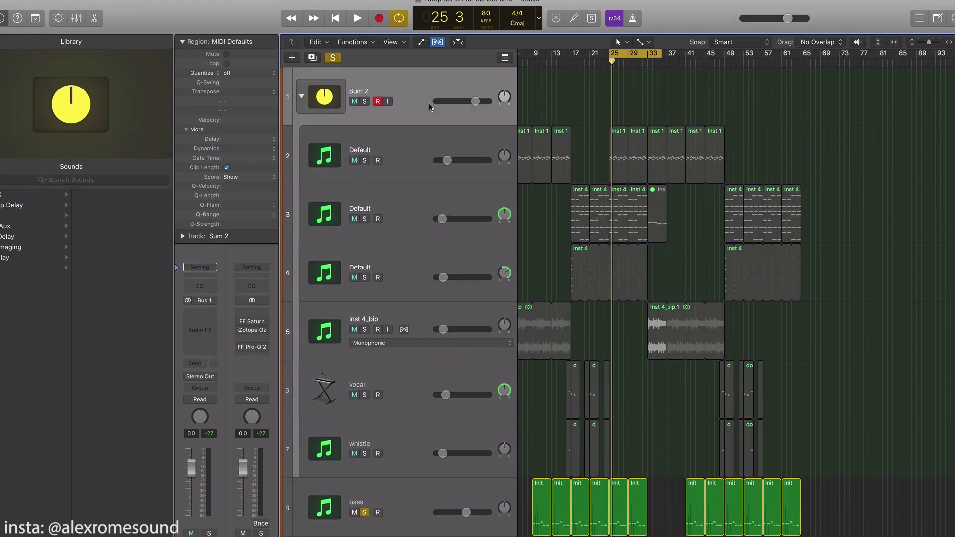
scroll(438, 102, down, 3)
scroll(448, 100, up, 3)
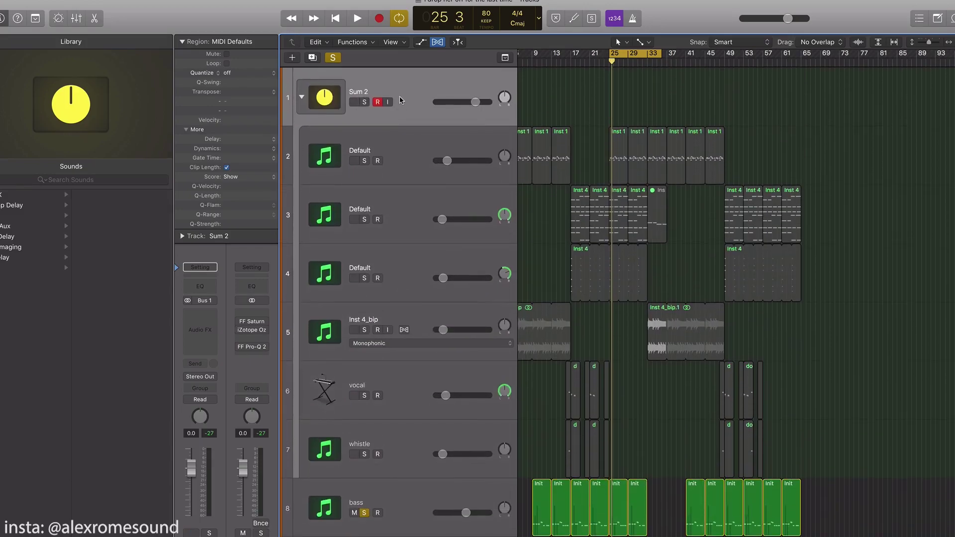
scroll(358, 239, down, 5)
click(316, 368)
scroll(316, 373, down, 2)
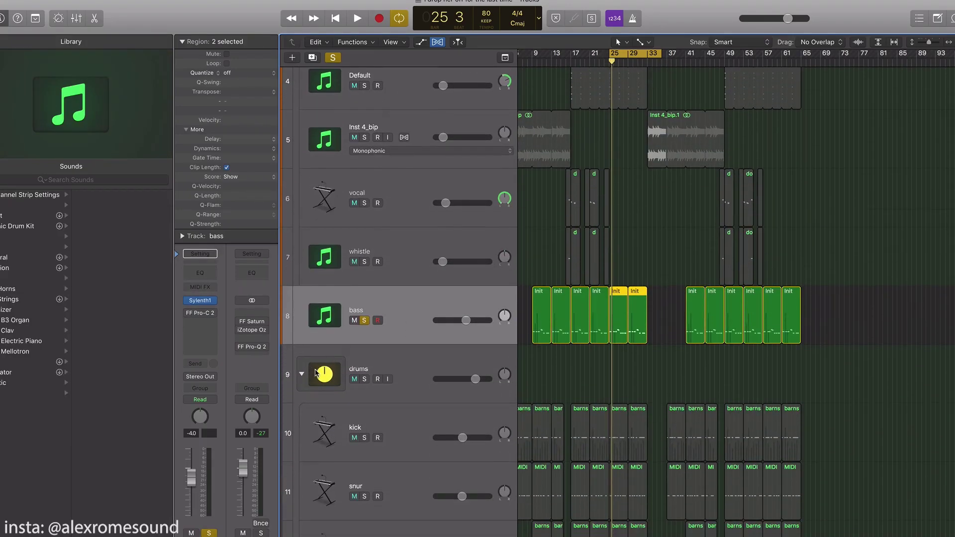
click(301, 374)
scroll(304, 99, up, 4)
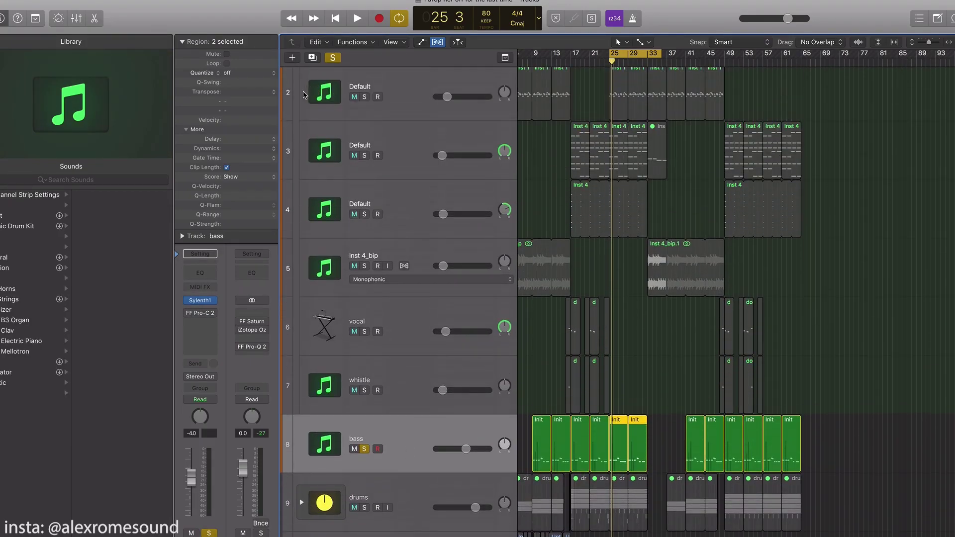
click(301, 96)
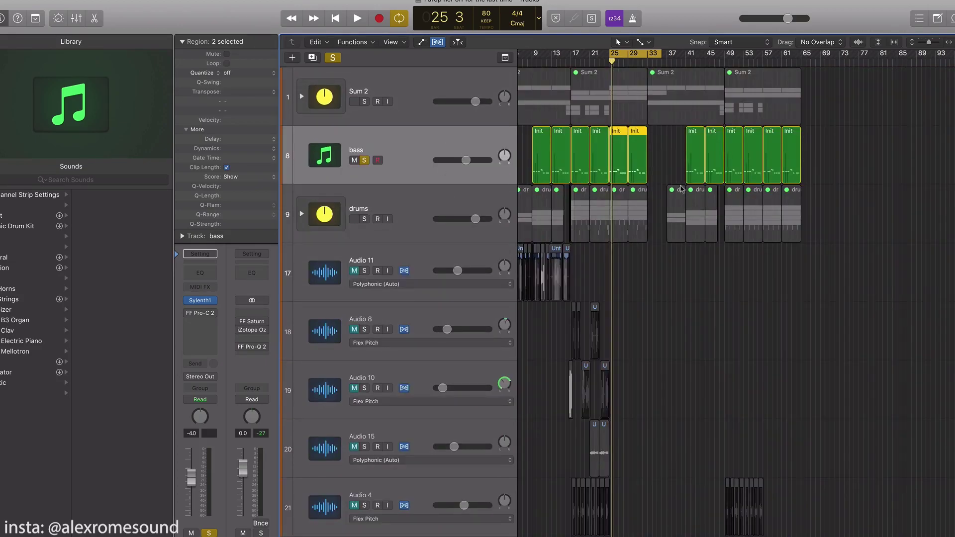
key(super+a)
scroll(870, 192, left, 3)
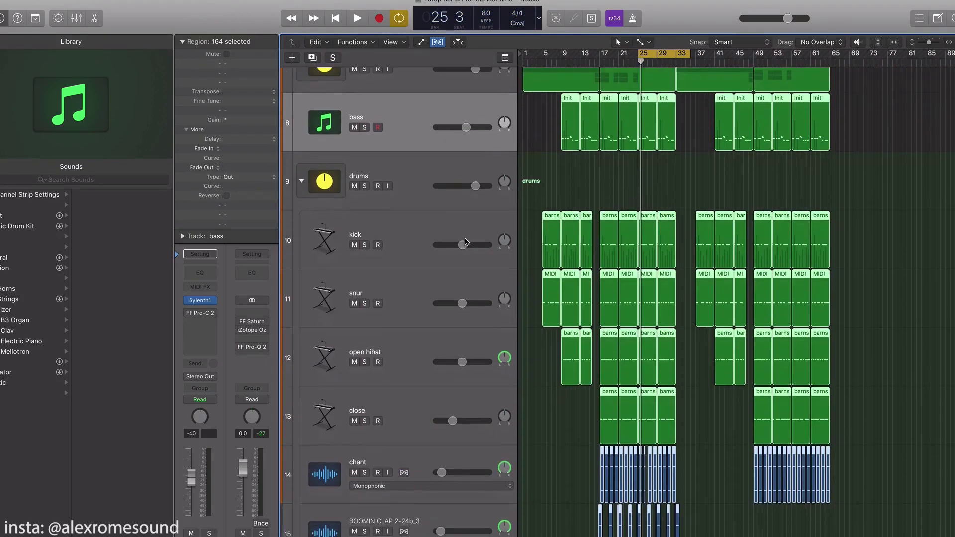
Solo the drums stack and loop bars 17–29 for playback.
click(404, 160)
click(364, 186)
scroll(536, 192, down, 3)
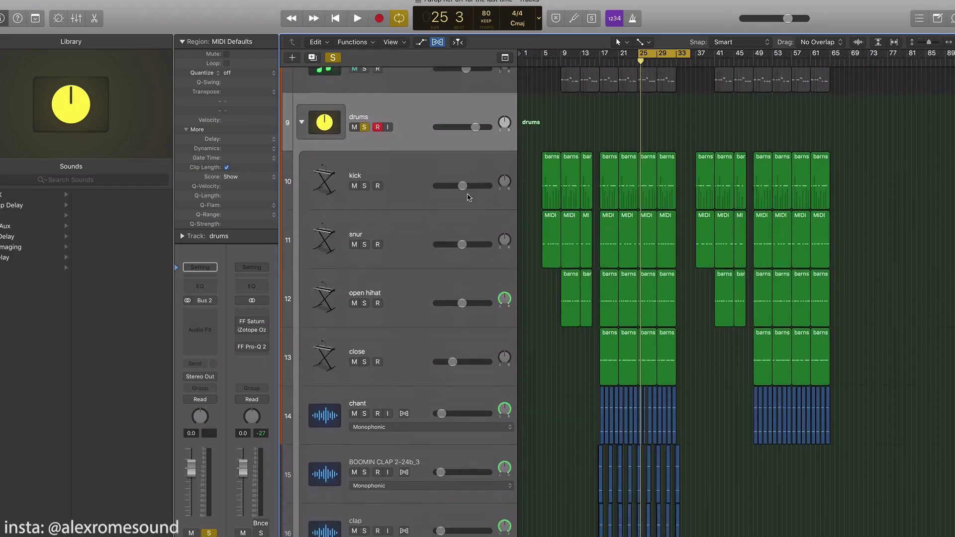
scroll(536, 192, up, 5)
scroll(536, 192, up, 1)
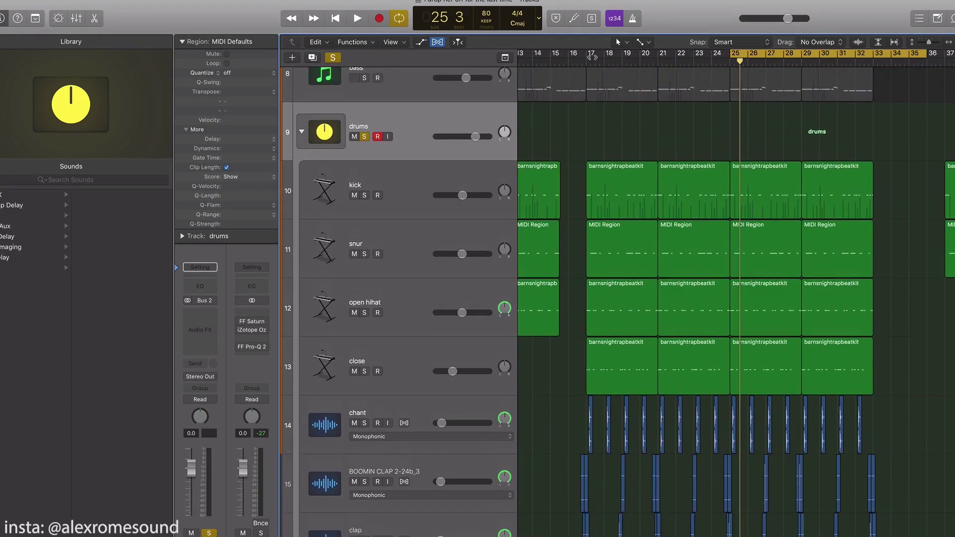
drag(590, 55, 801, 55)
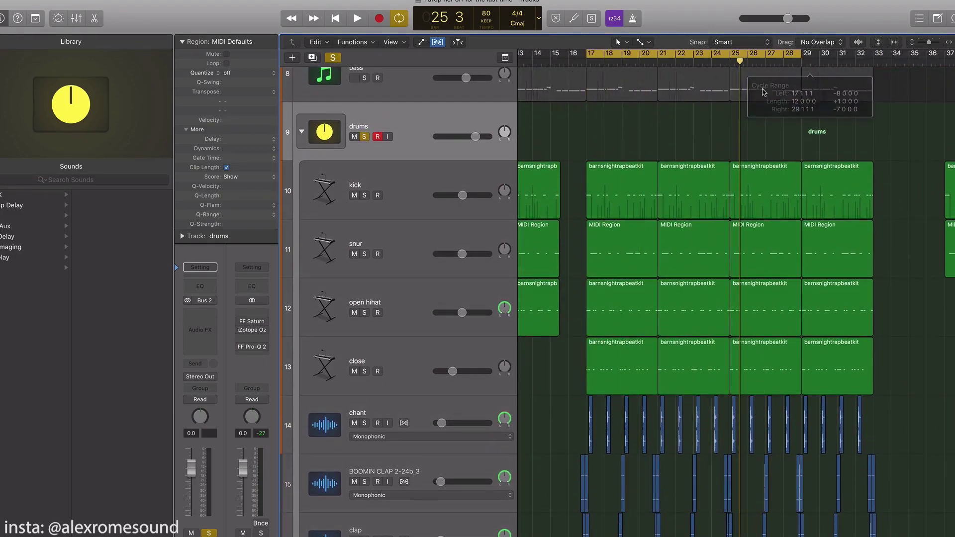
click(395, 197)
click(417, 255)
key(space)
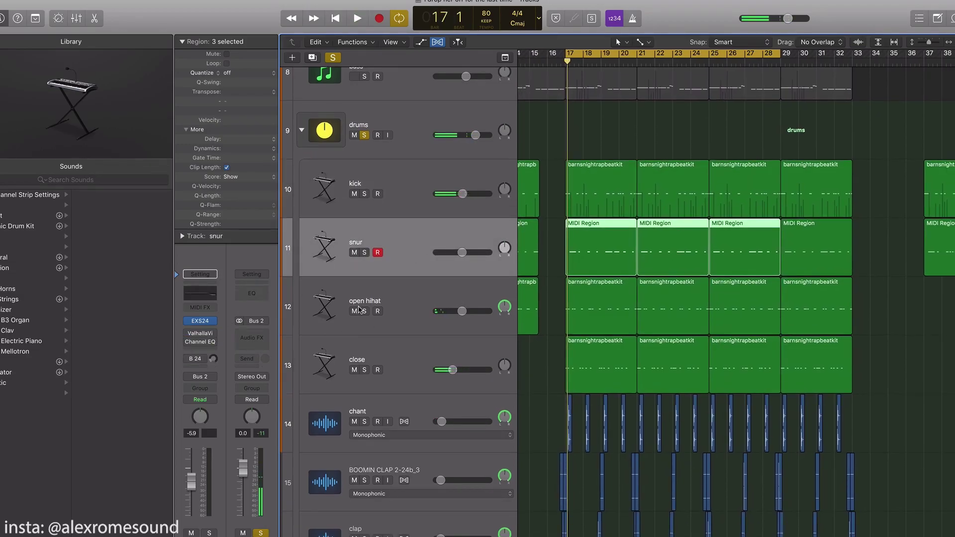
Pull the open hihat and close track volumes down to minimum.
scroll(396, 348, down, 2)
click(412, 290)
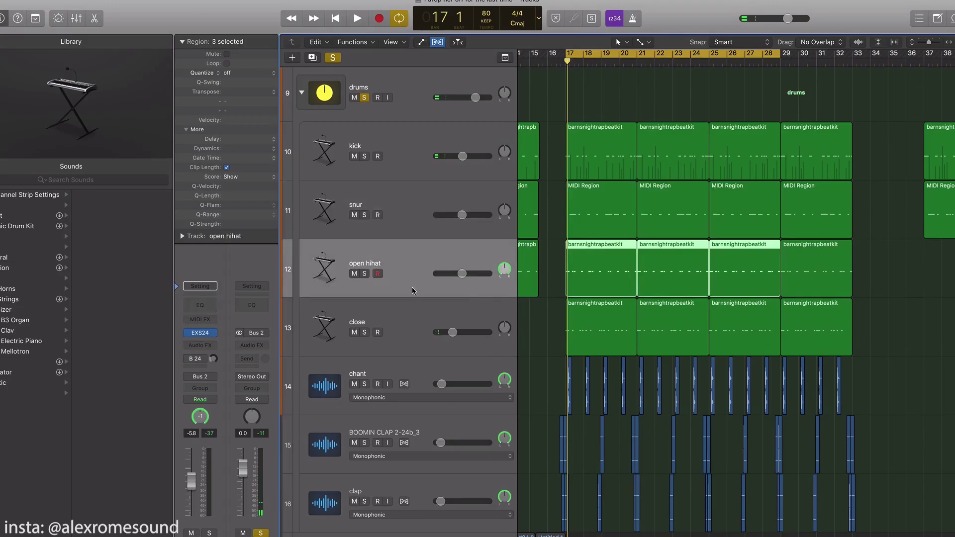
shift+click(414, 318)
scroll(415, 362, down, 2)
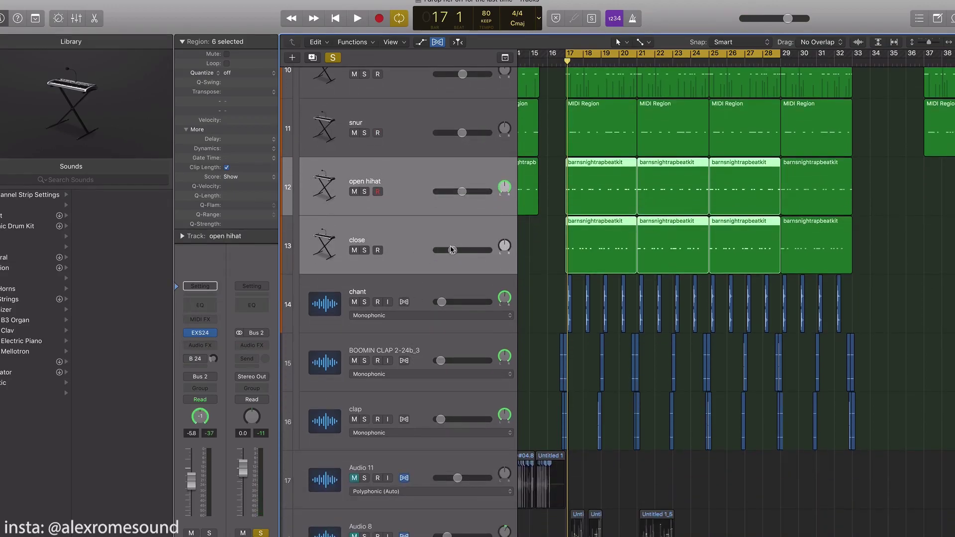
drag(451, 249, 374, 282)
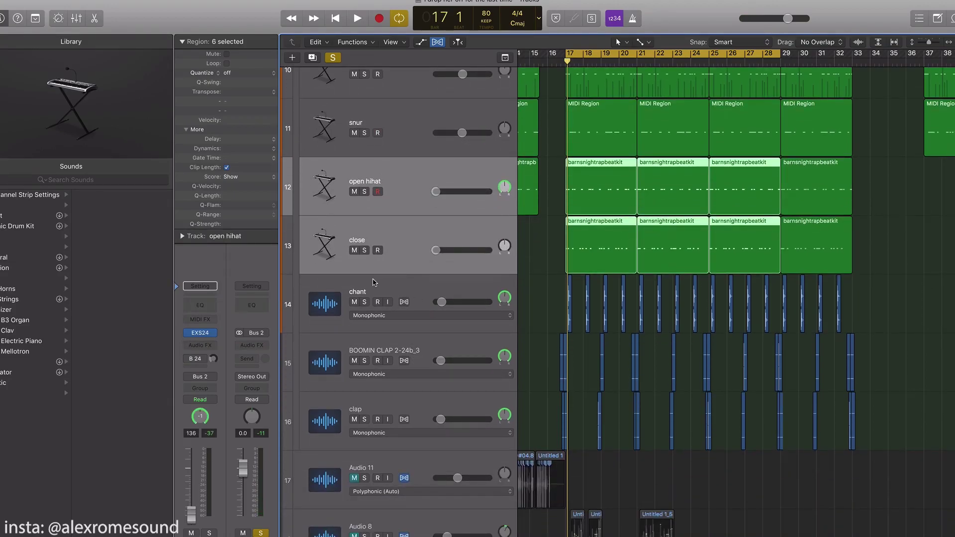
Select the chant, BOOMIN CLAP and clap tracks, then play the drums from the kick track.
shift+click(418, 285)
shift+click(415, 340)
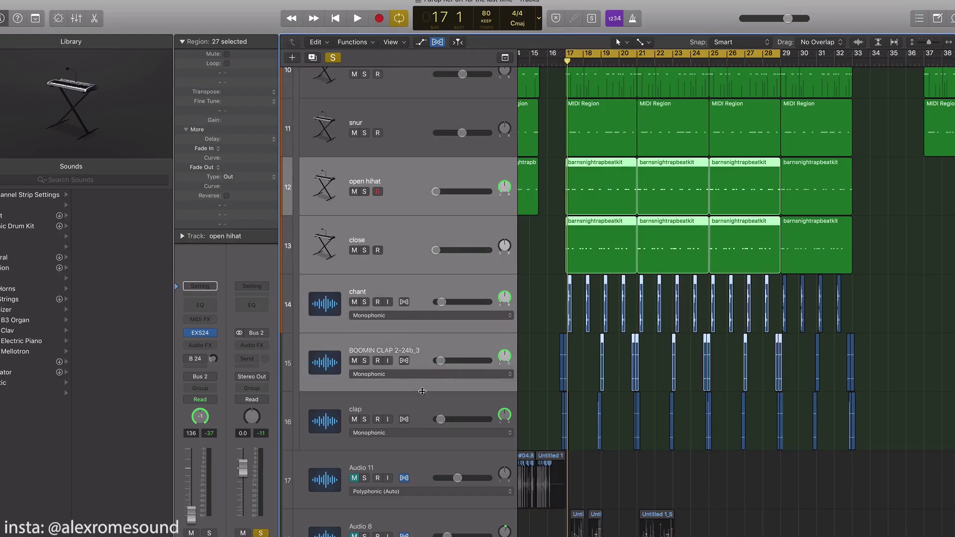
shift+click(438, 408)
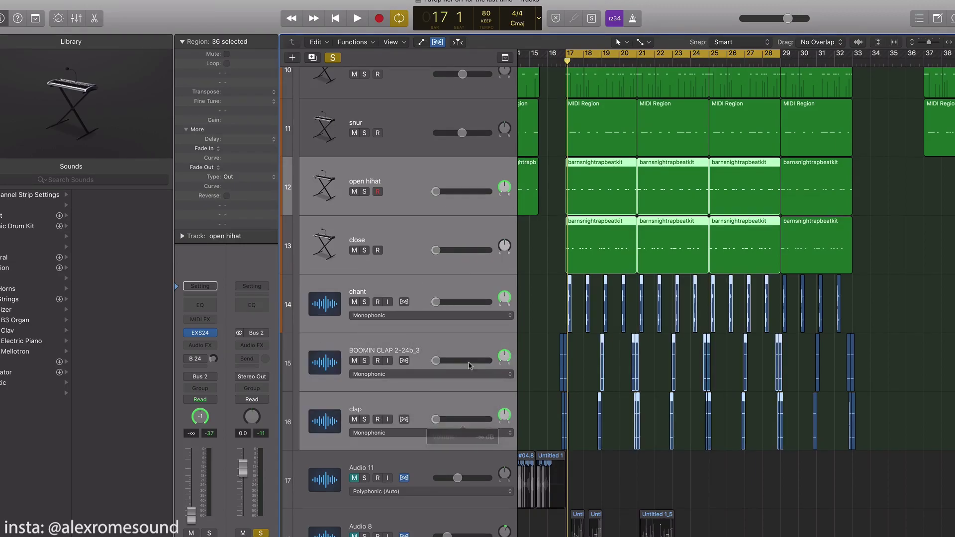
scroll(440, 348, up, 5)
click(405, 247)
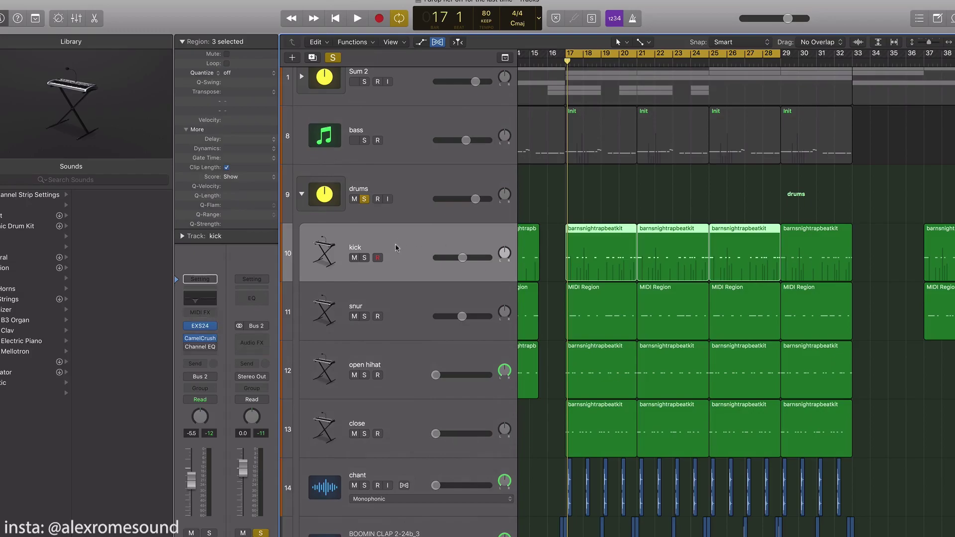
key(space)
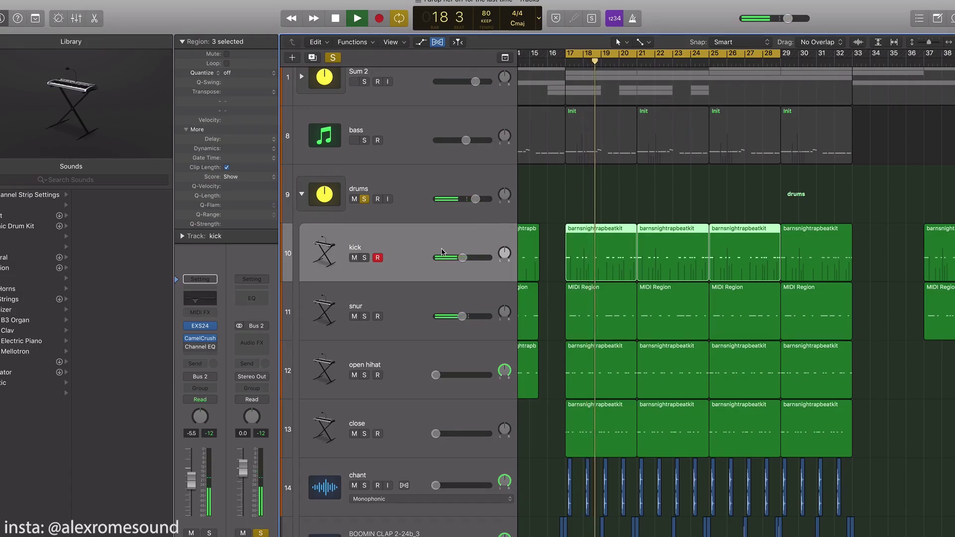
key(space)
Replay the loop with kick and snur selected, ending with the kick track selected.
click(430, 292)
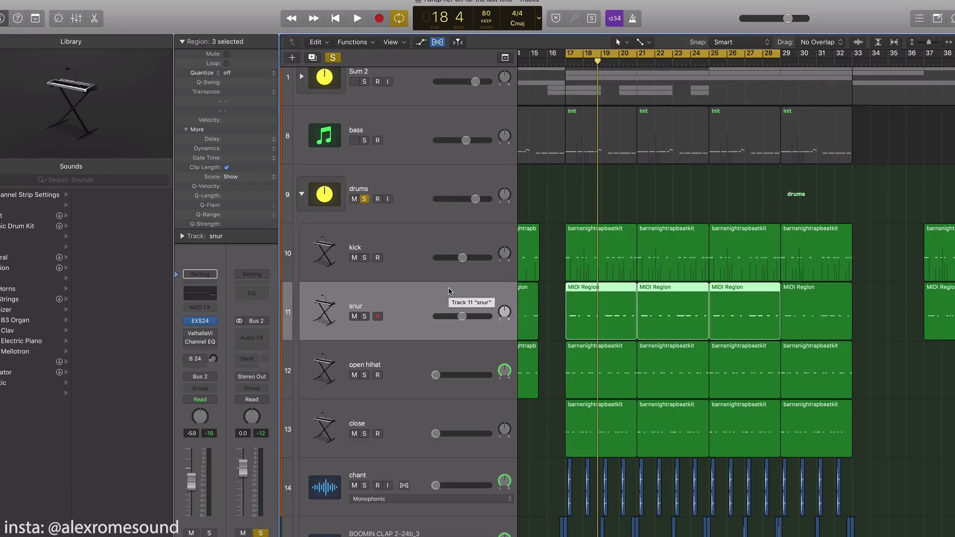
shift+click(411, 266)
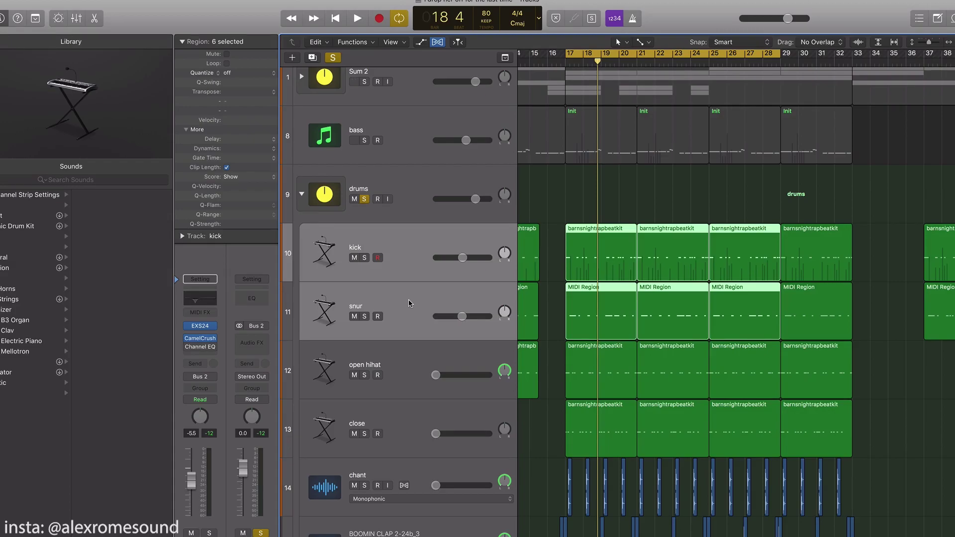
key(space)
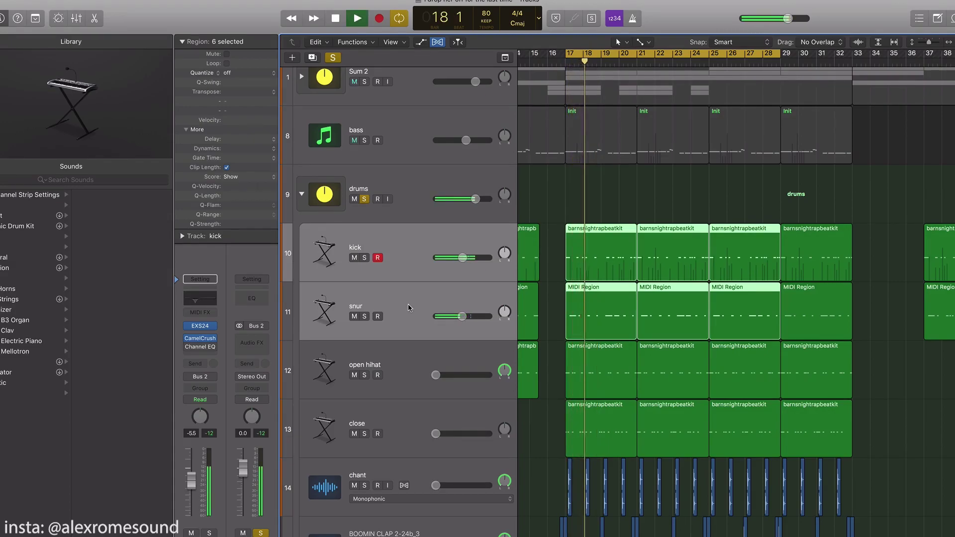
key(space)
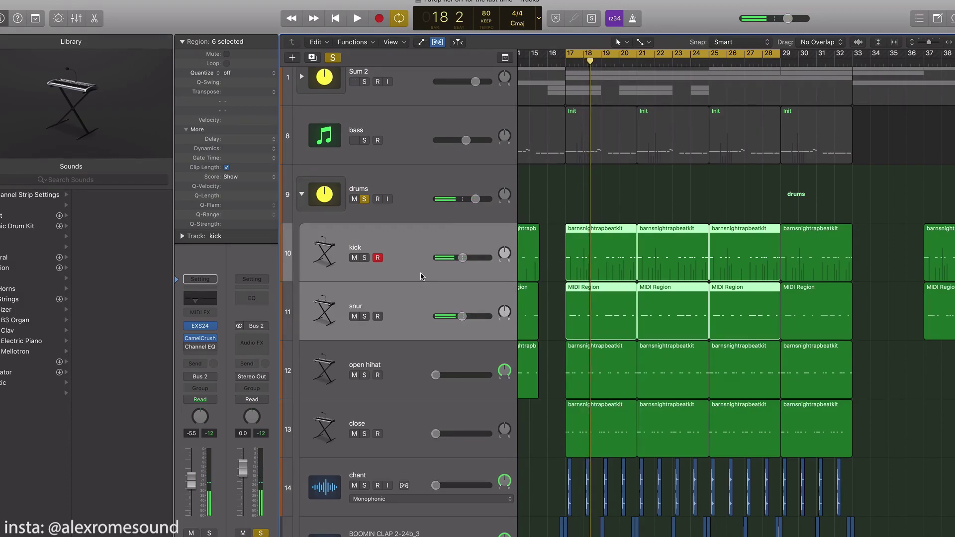
click(413, 296)
click(415, 272)
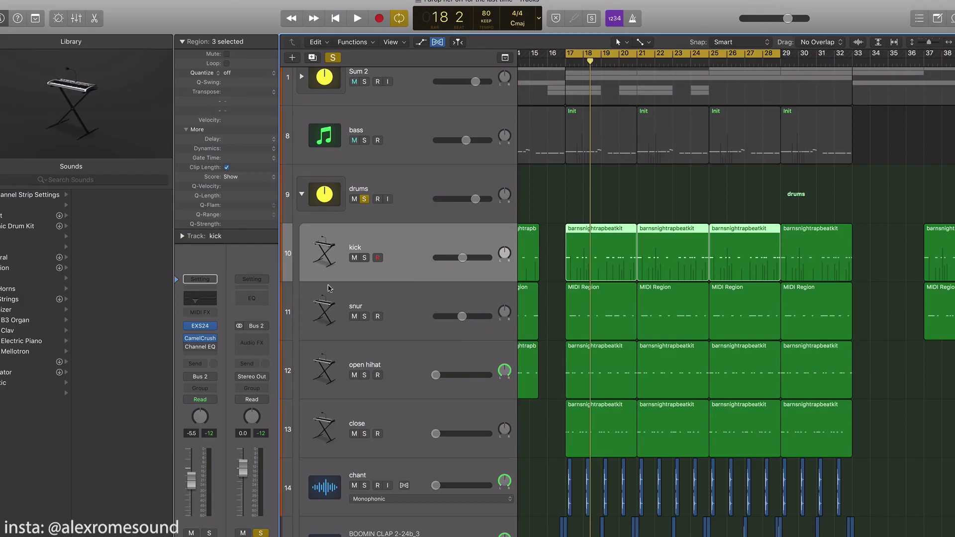
Insert a Channel EQ on the kick track.
click(201, 354)
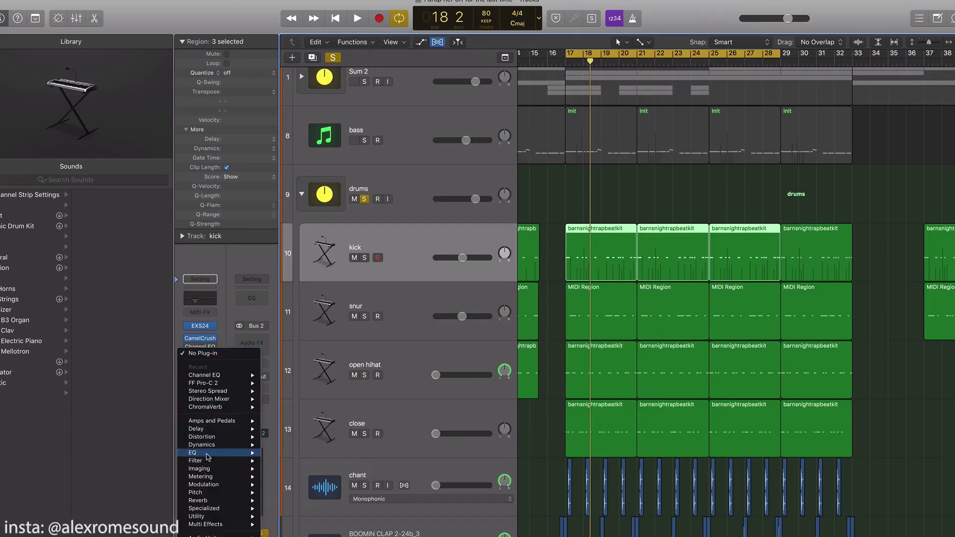
mouse_move(208, 454)
mouse_move(298, 452)
click(381, 454)
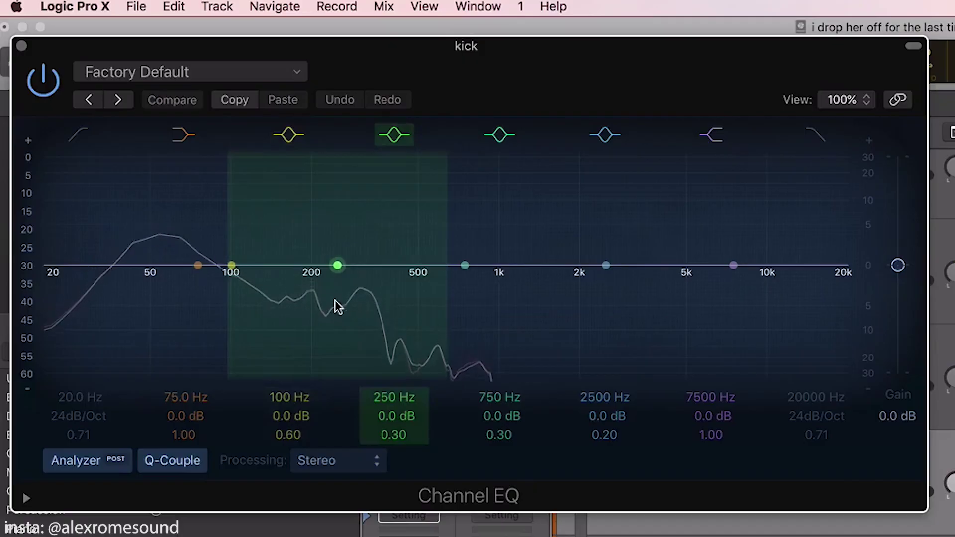
Cut the 200 Hz band by 18.5 dB with a Q of 0.93 while the beat plays.
drag(159, 150, 150, 179)
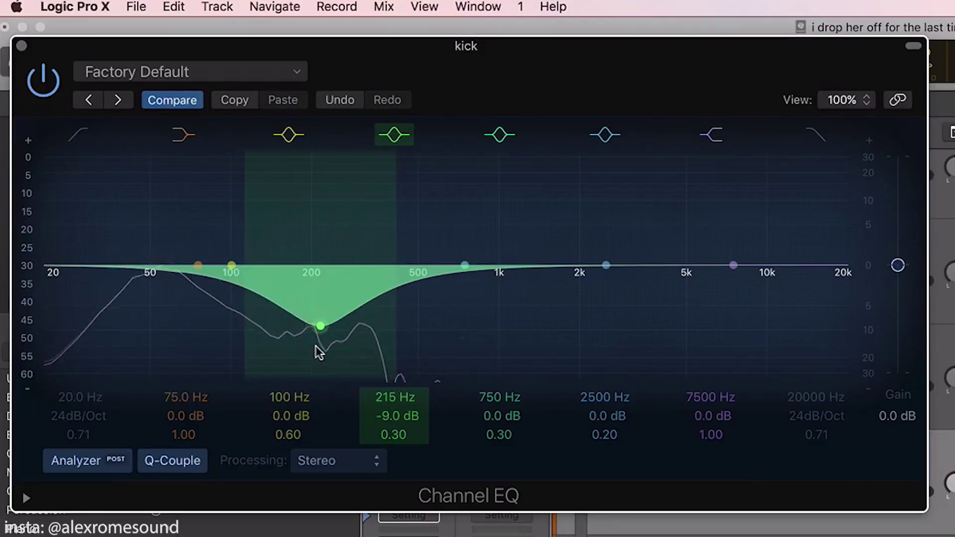
drag(319, 353, 311, 384)
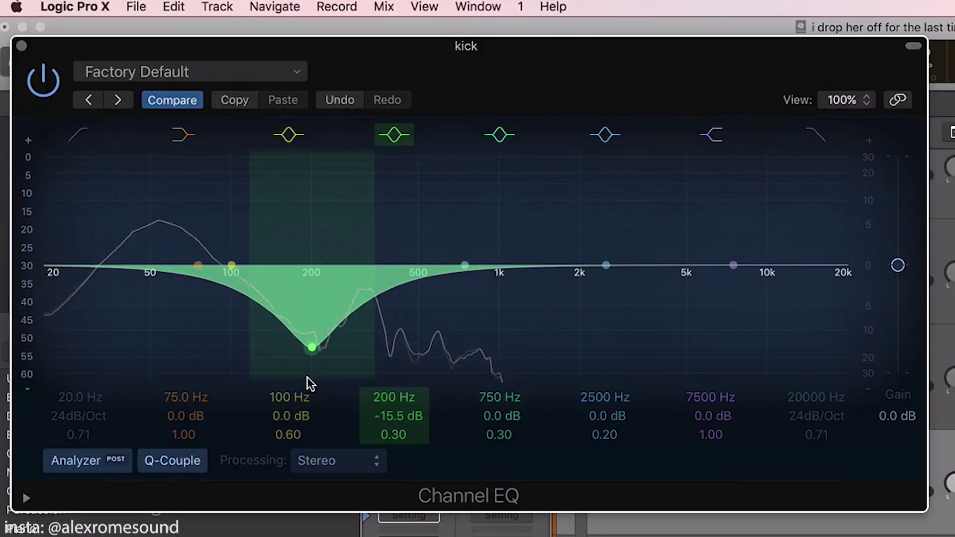
scroll(415, 435, up, 8)
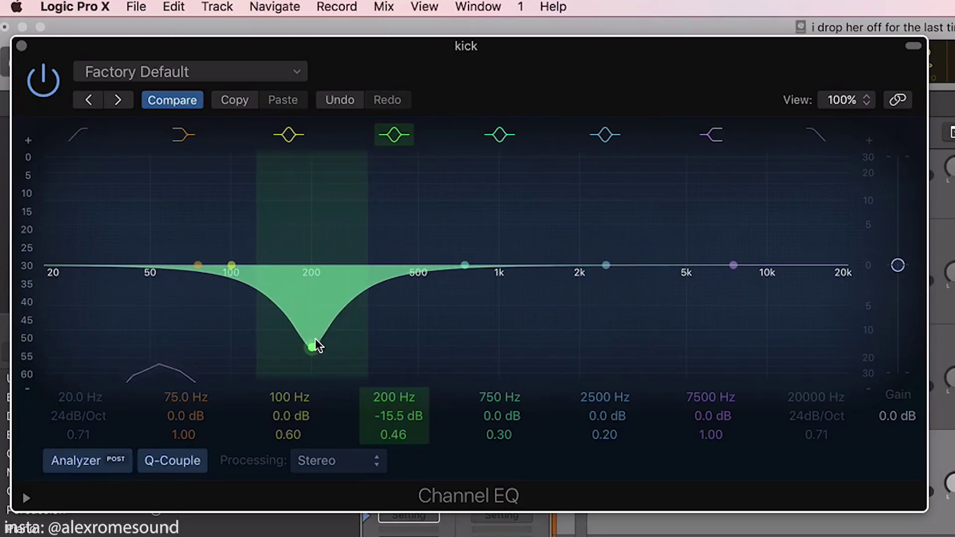
drag(316, 345, 311, 362)
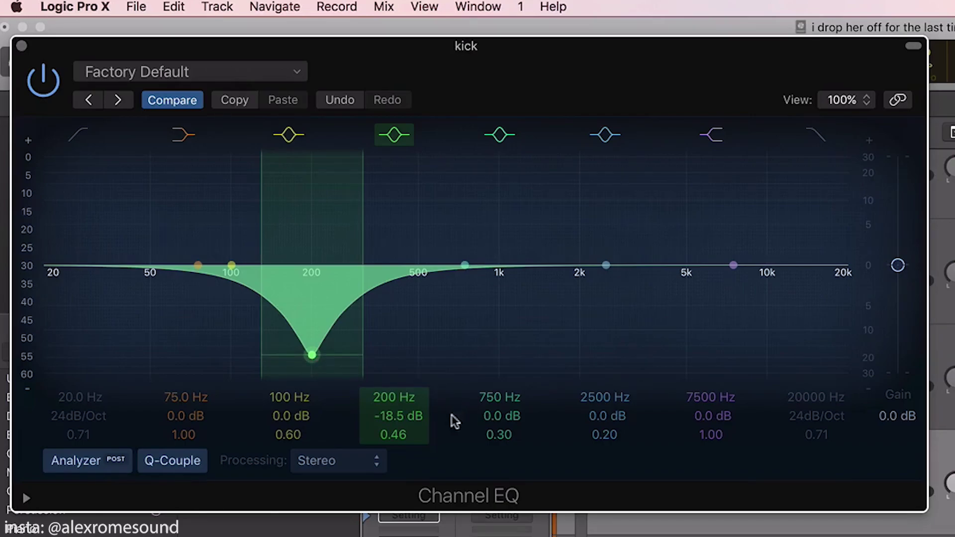
scroll(404, 434, up, 3)
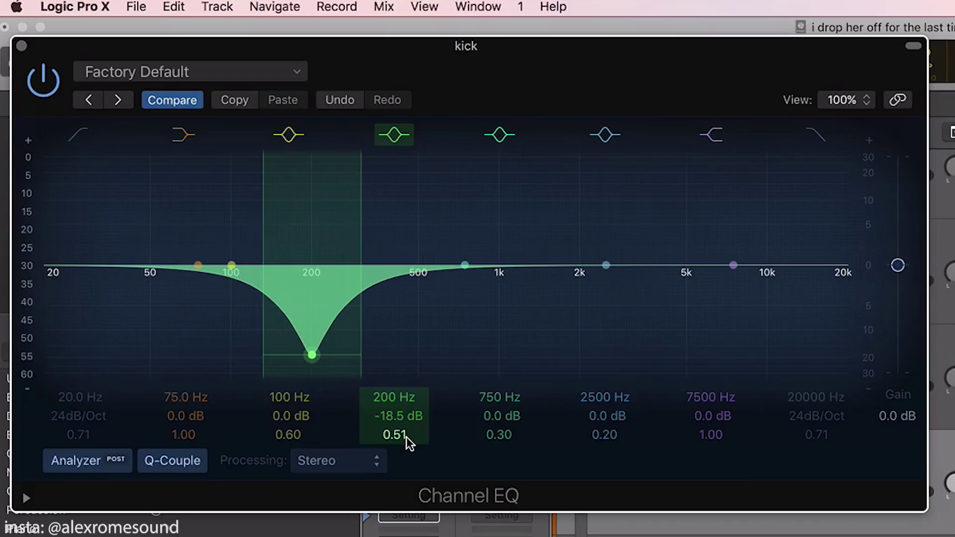
key(space)
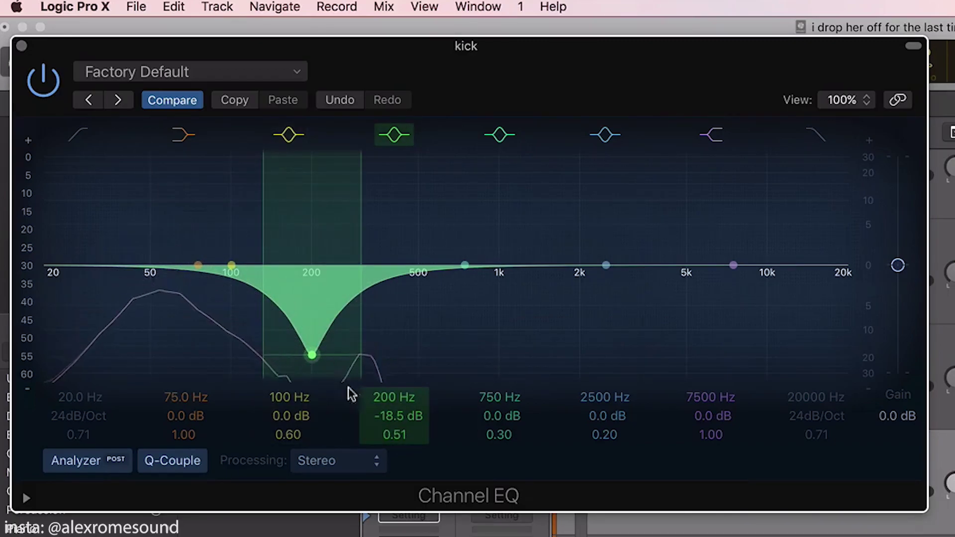
alt+click(401, 434)
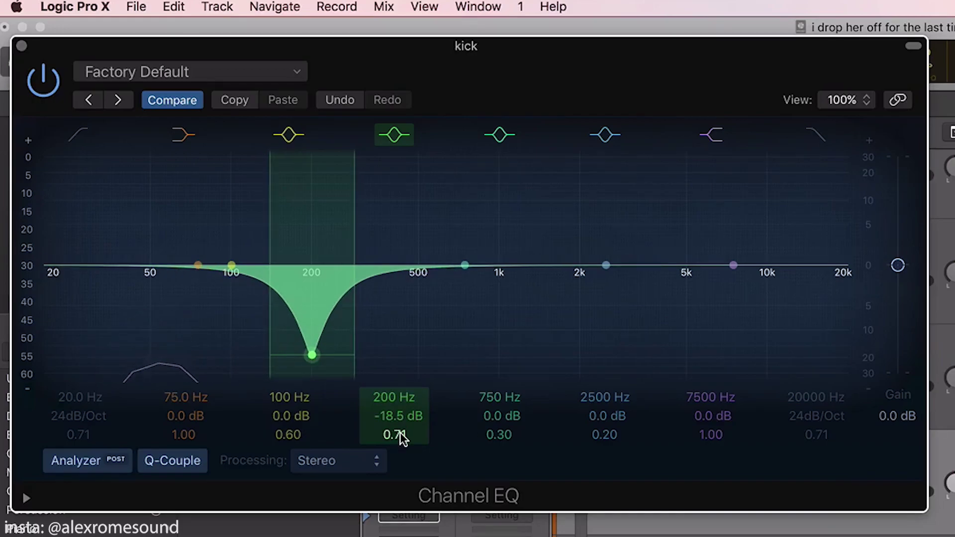
drag(400, 435, 400, 421)
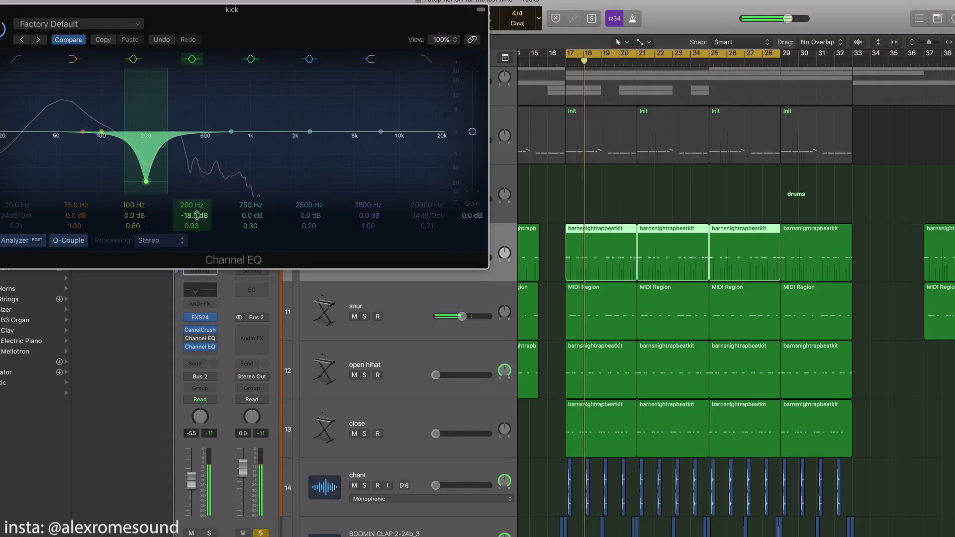
Close the EQ and raise the open hihat volume from silence during playback.
click(1, 10)
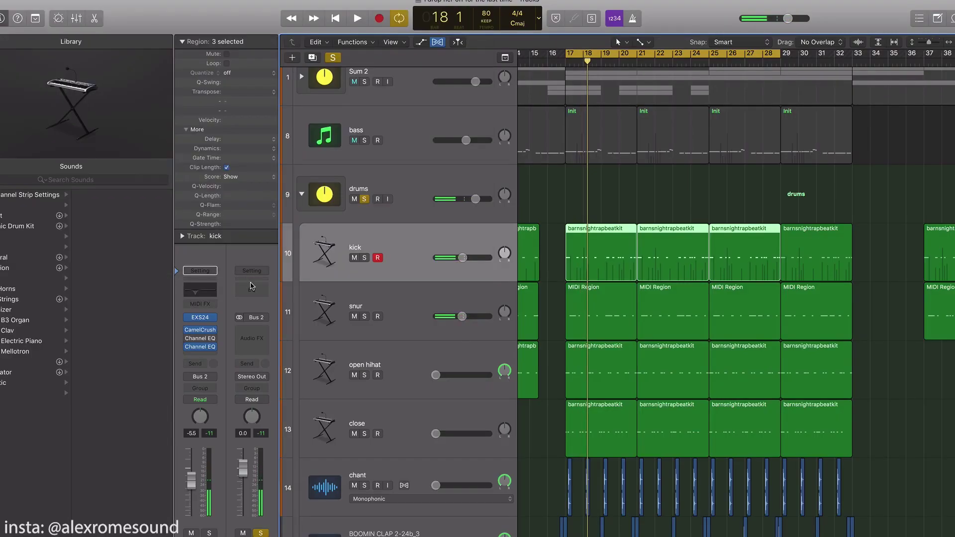
scroll(498, 366, down, 3)
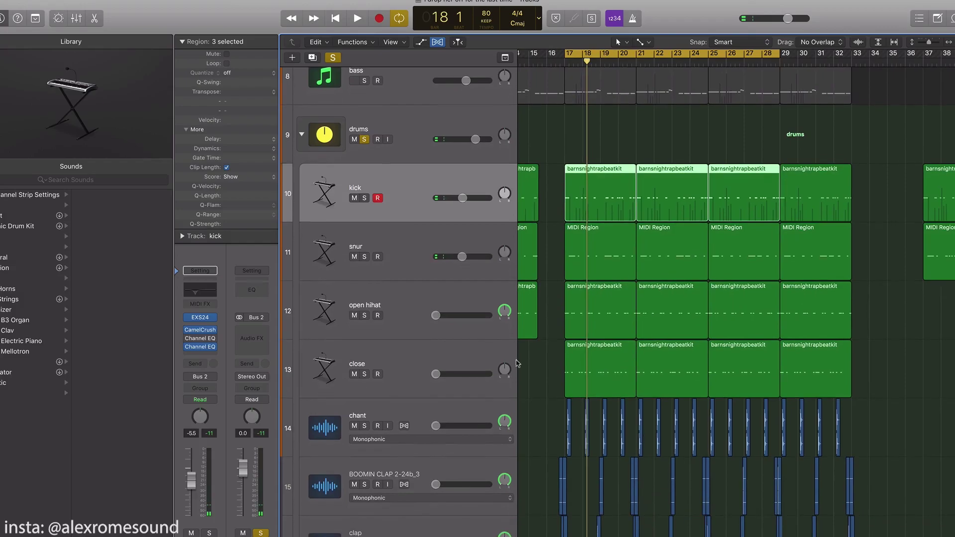
click(395, 299)
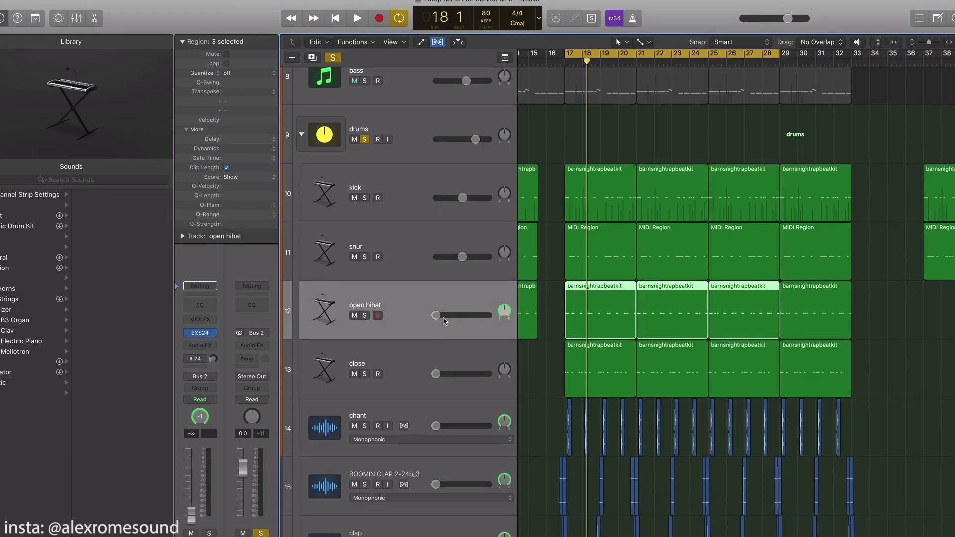
key(shift+space)
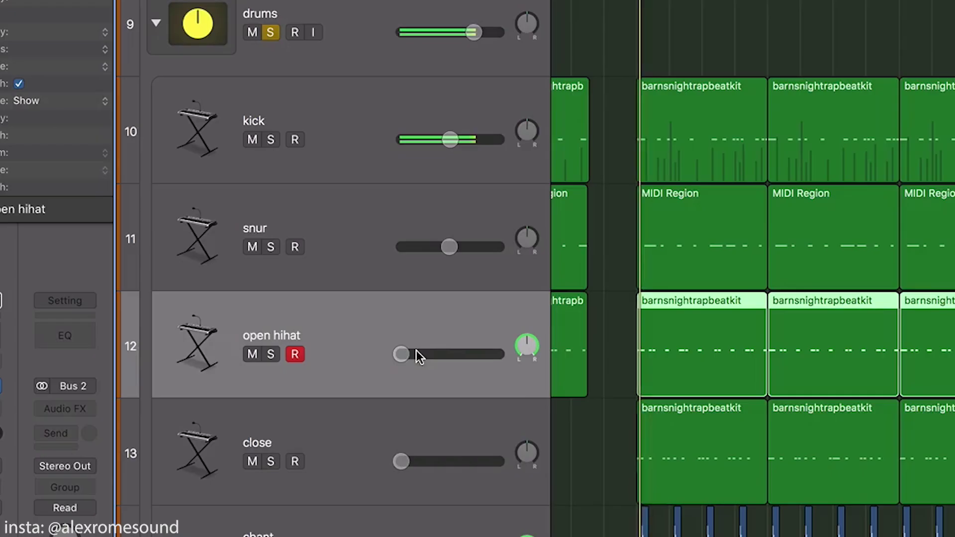
drag(445, 316, 465, 316)
drag(437, 354, 464, 354)
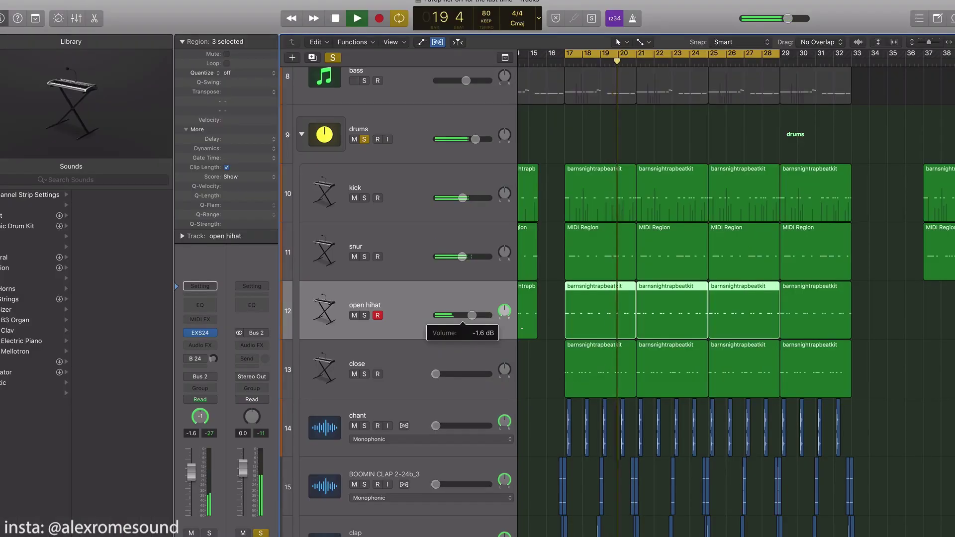
Check the snur against the open hihat, then settle the open hihat at -2.6 dB.
click(364, 257)
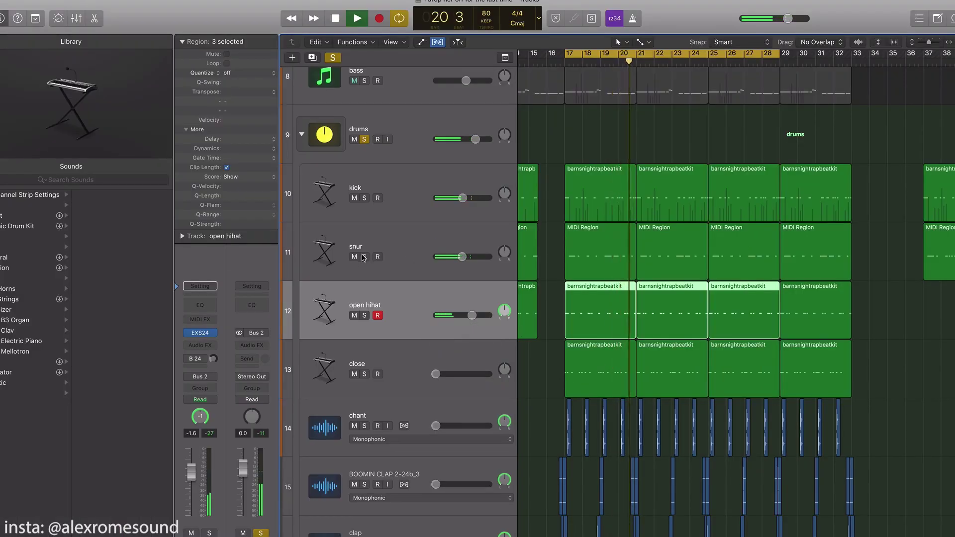
click(364, 140)
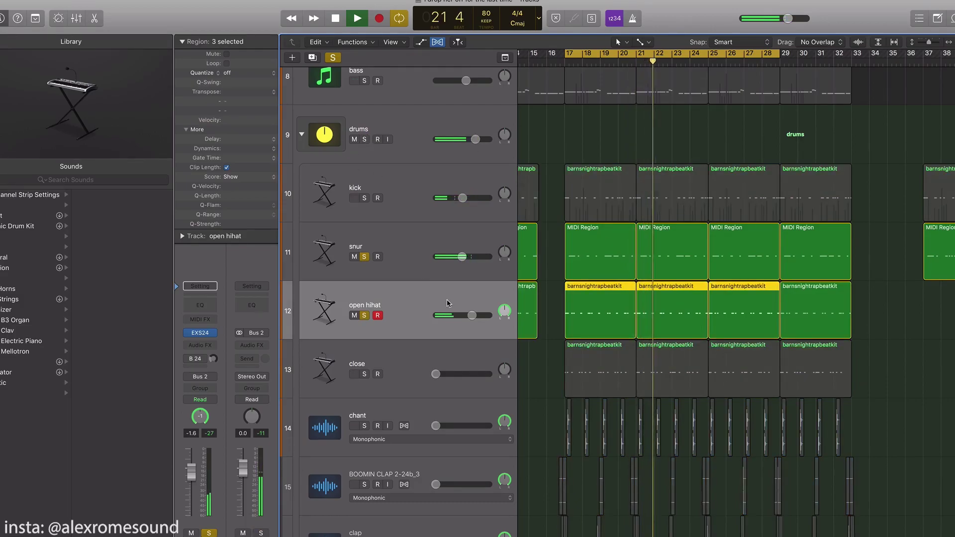
key(space)
click(364, 256)
click(364, 315)
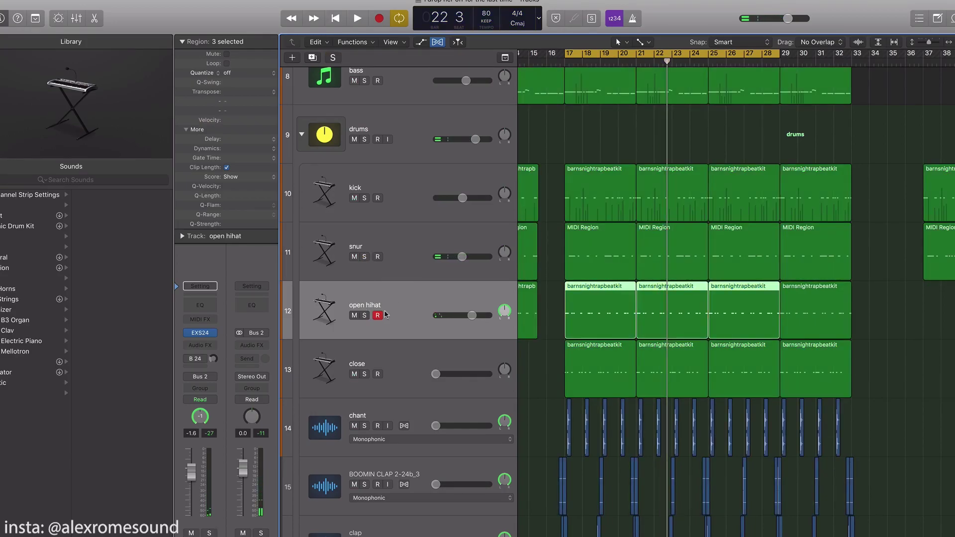
drag(467, 312, 465, 313)
Solo kick, snur and open hihat together and pan the open hihat right to +22.
click(403, 246)
key(space)
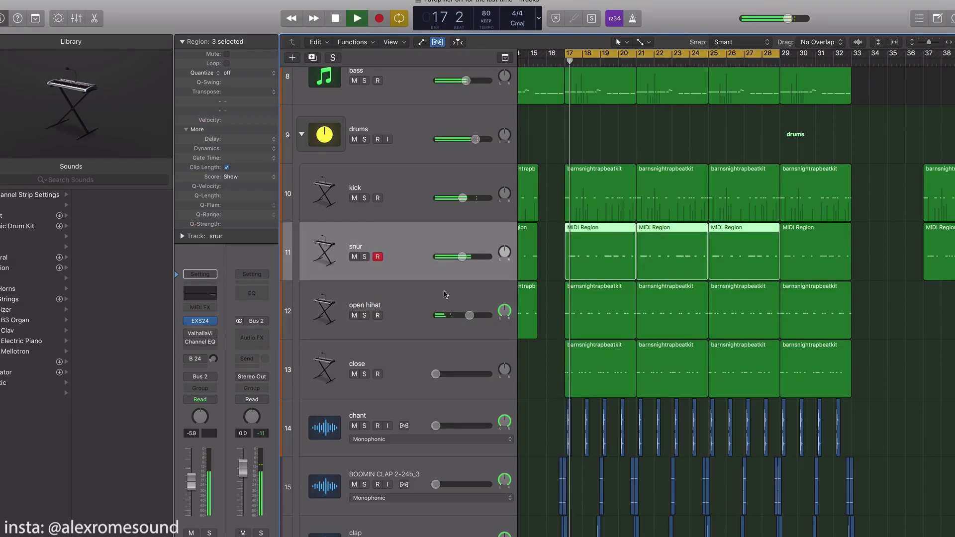
drag(364, 198, 364, 316)
key(space)
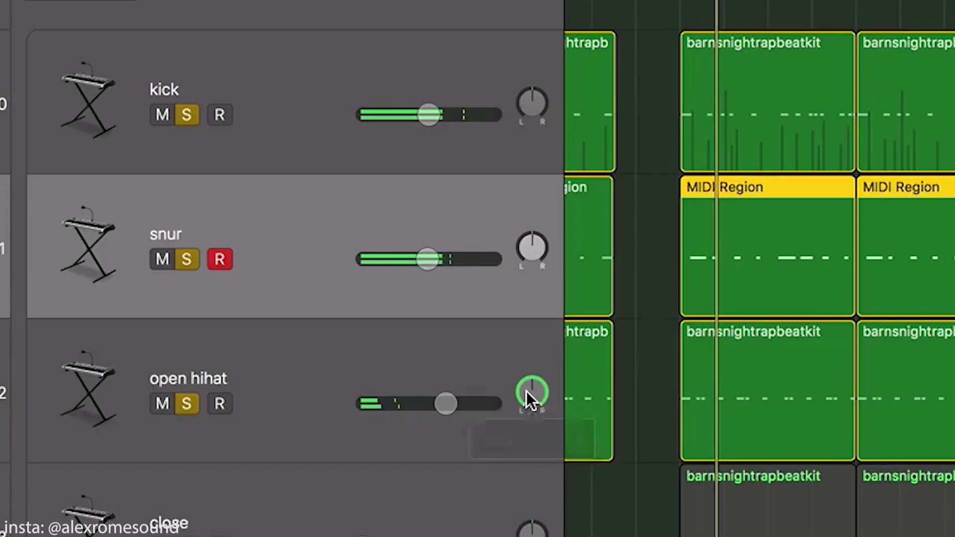
drag(526, 391, 490, 347)
click(482, 344)
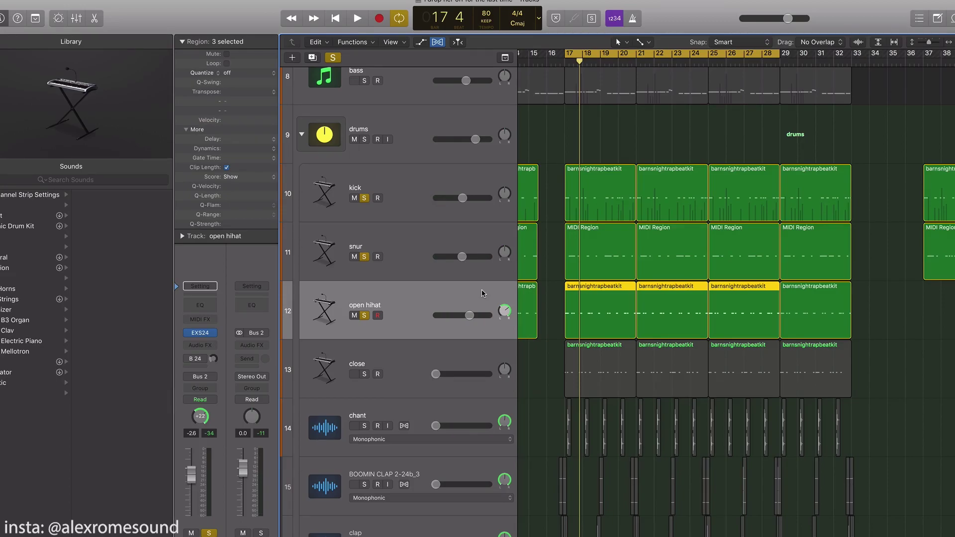
Solo the close track and raise its volume during playback from bar 17.
click(554, 324)
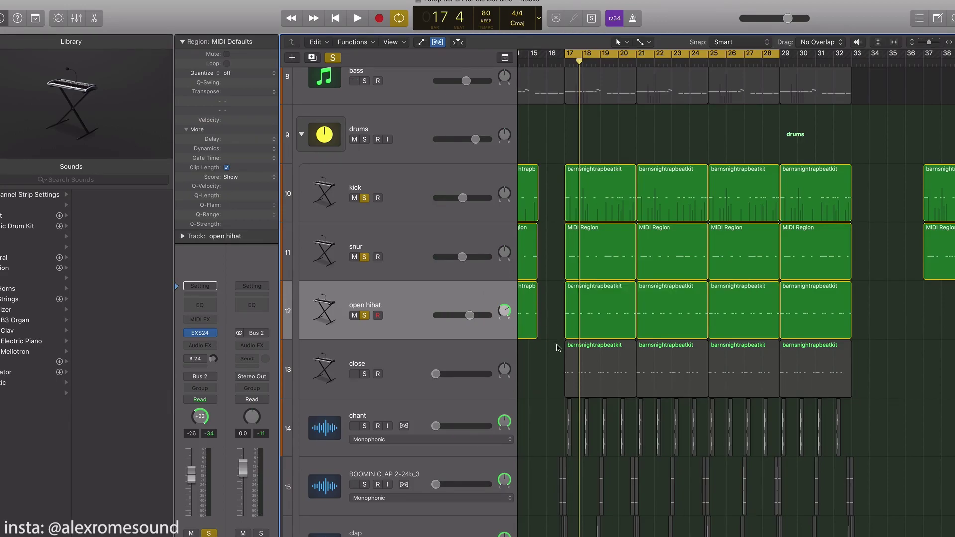
scroll(547, 323, down, 1)
click(443, 342)
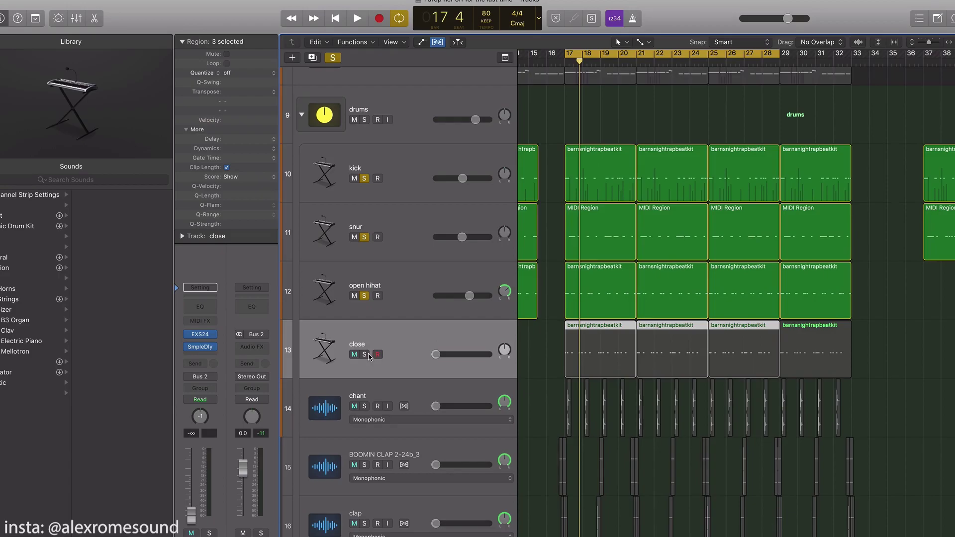
click(364, 355)
key(space)
drag(436, 354, 453, 354)
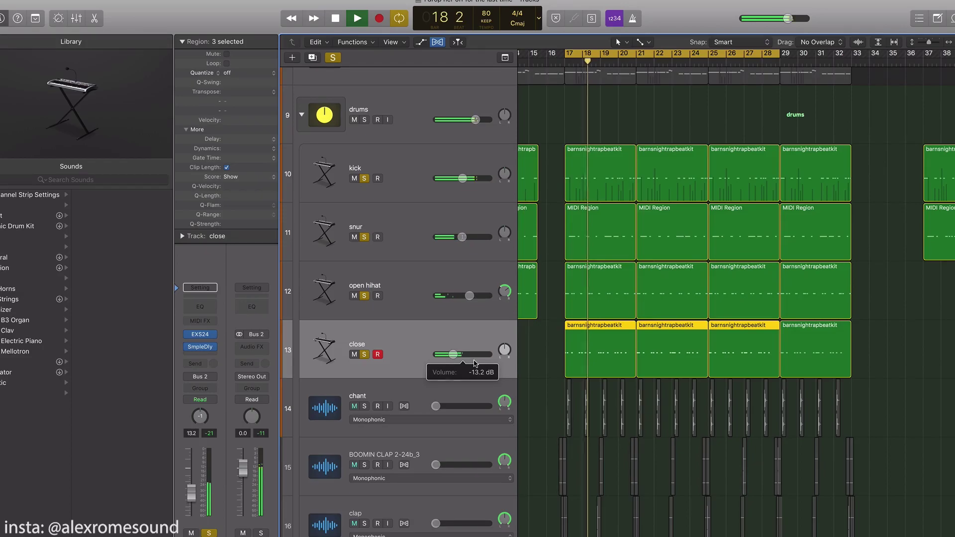
key(space)
Compare the close track's Sample Delay (right channel 788 samples) bypassed and active.
click(200, 347)
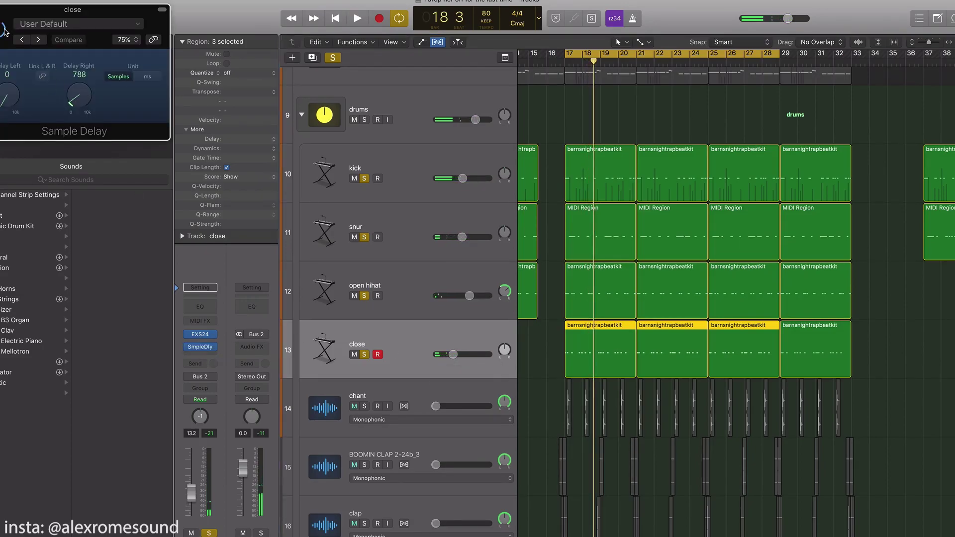
key(space)
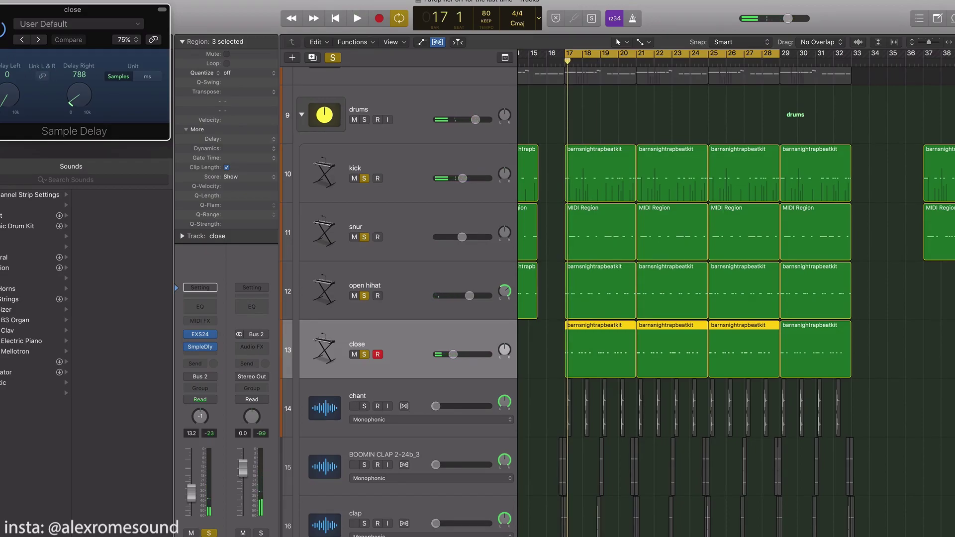
click(2, 30)
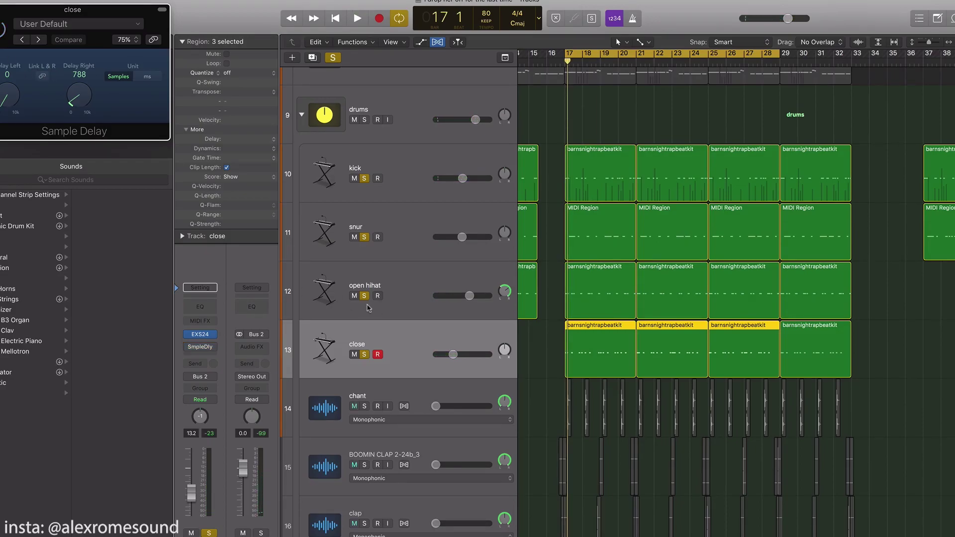
key(space)
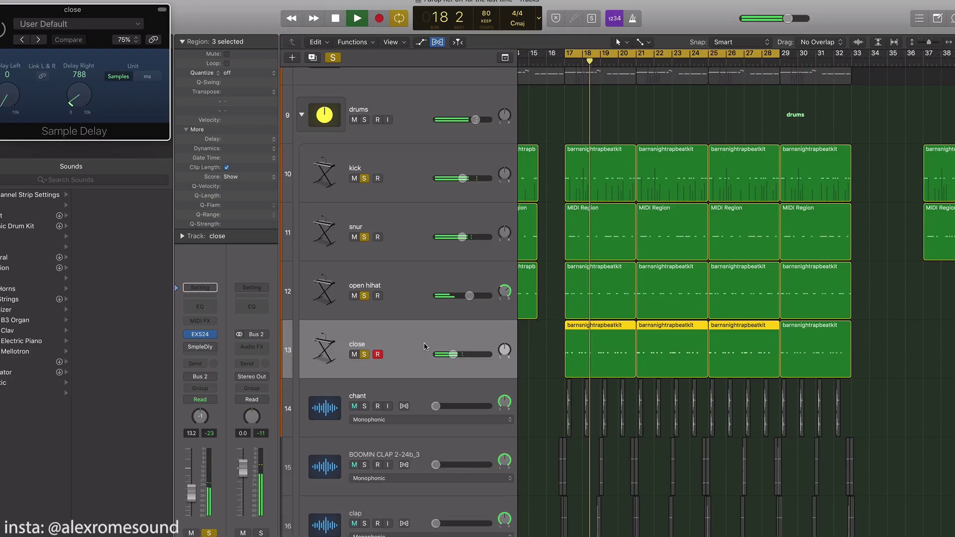
key(space)
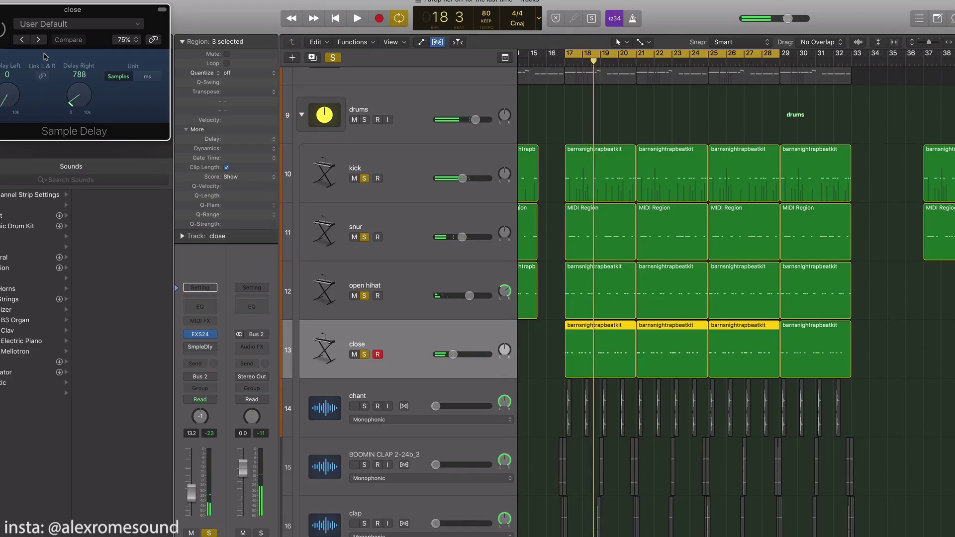
key(space)
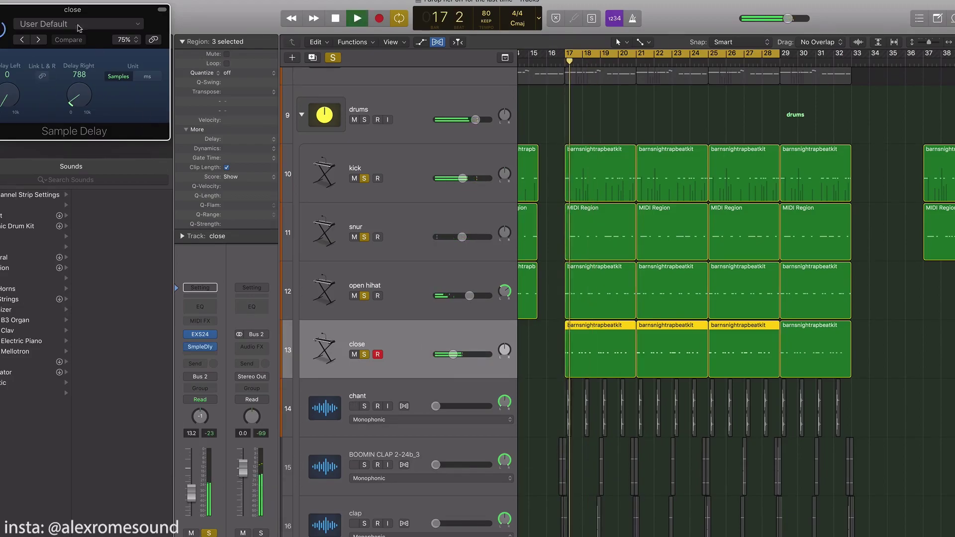
key(space)
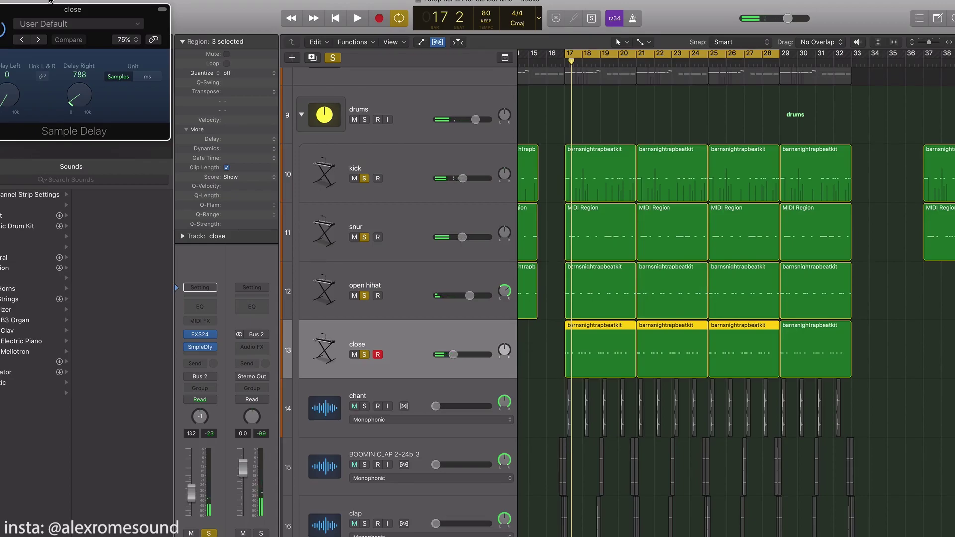
Close the Sample Delay settings and audition from bar 17 while scrolling down to the chant track.
key(v)
key(space)
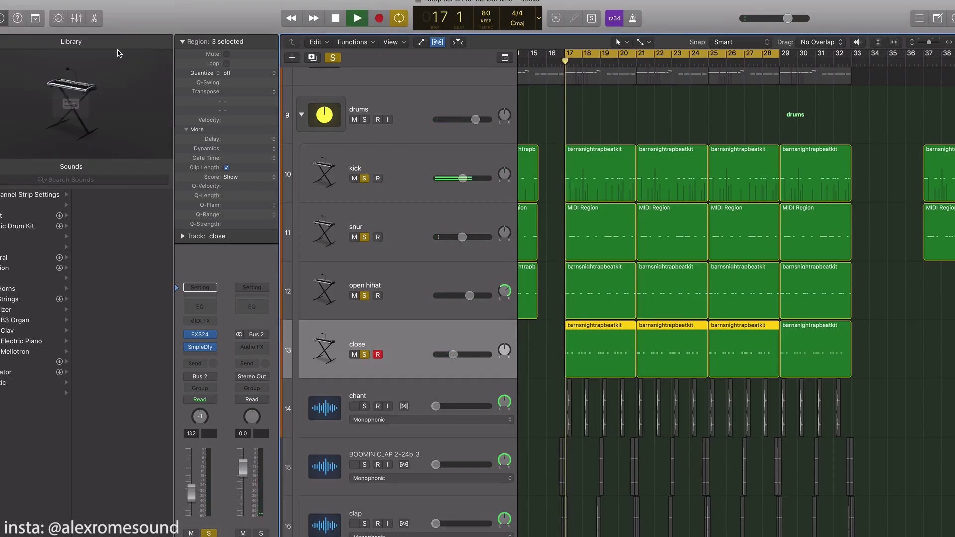
scroll(528, 308, down, 1)
scroll(528, 307, down, 3)
key(space)
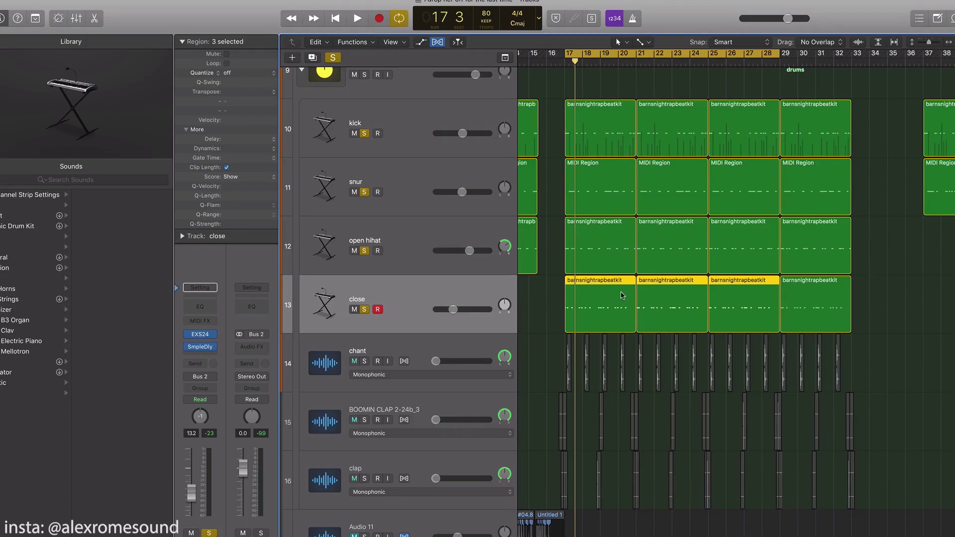
scroll(622, 296, down, 5)
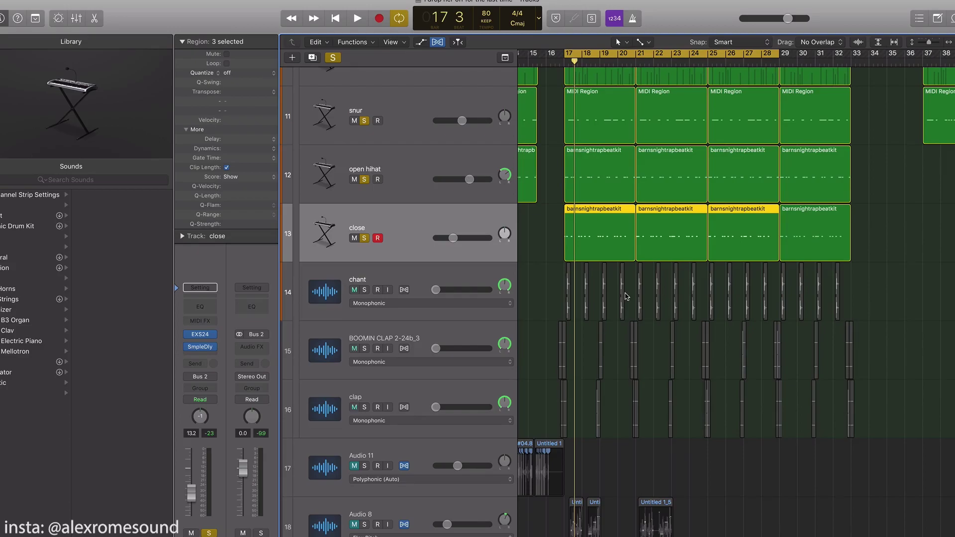
drag(554, 226, 803, 230)
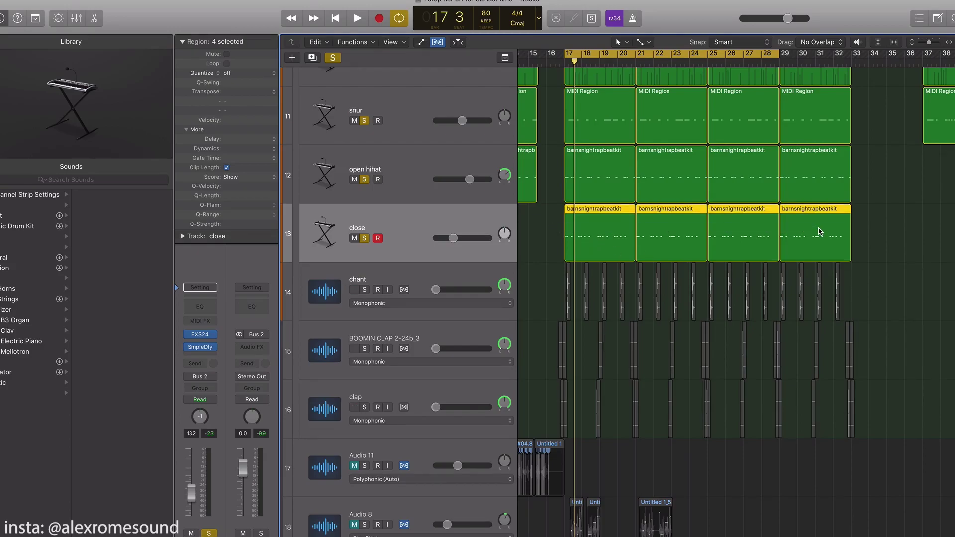
scroll(815, 230, down, 2)
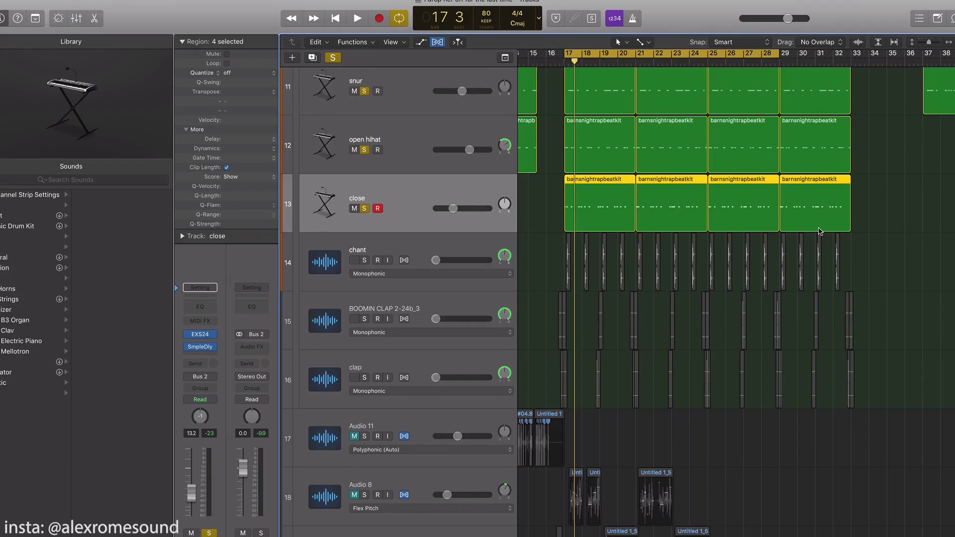
scroll(819, 231, down, 2)
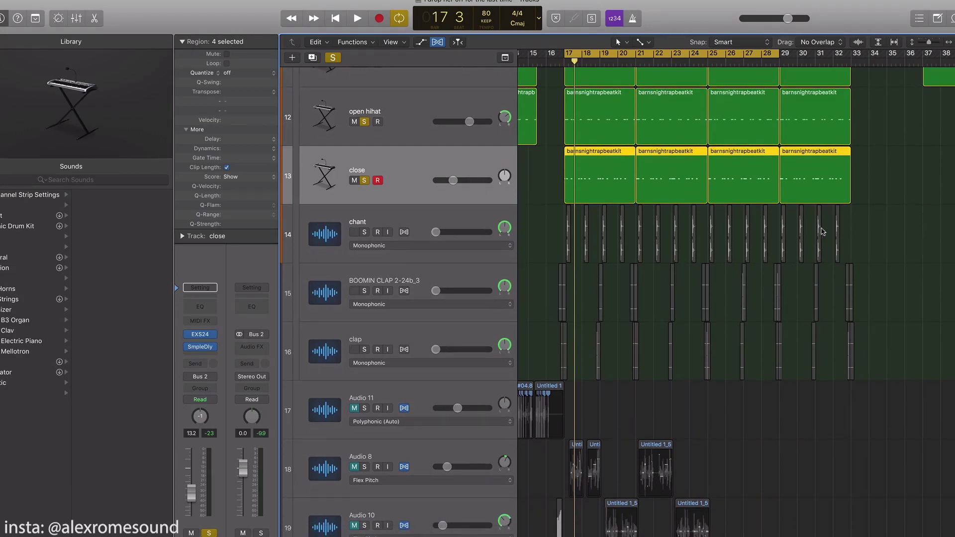
Solo the chant track, set it to -23.5 dB and pan it right to +20.
click(375, 227)
click(364, 232)
key(space)
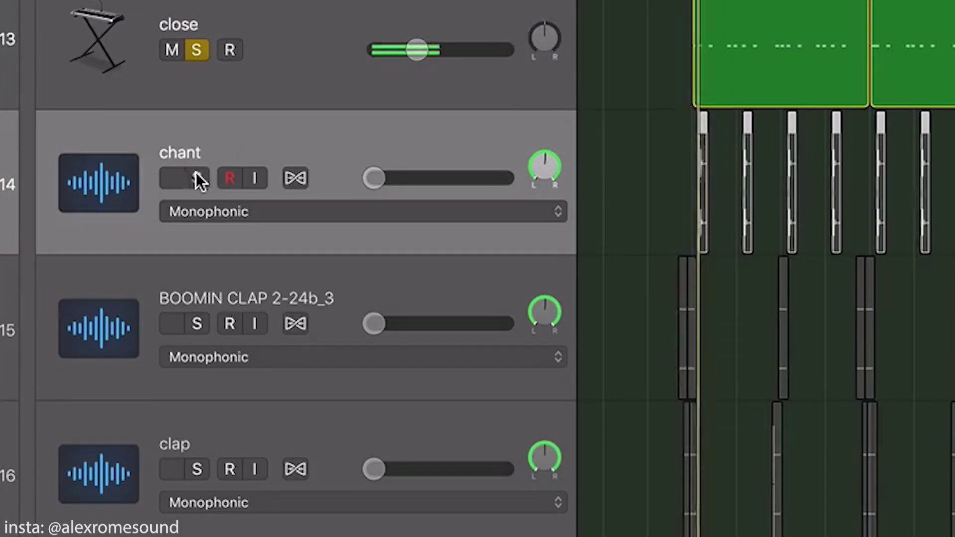
drag(373, 178, 393, 178)
drag(540, 160, 540, 150)
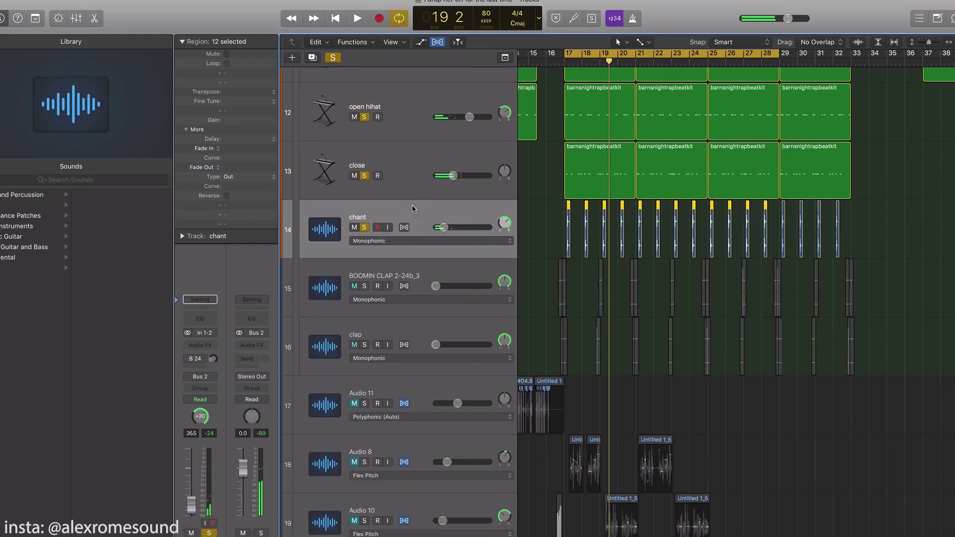
Add the BOOMIN CLAP and clap tracks to the soloed mix and loop bars 18–22.
click(414, 278)
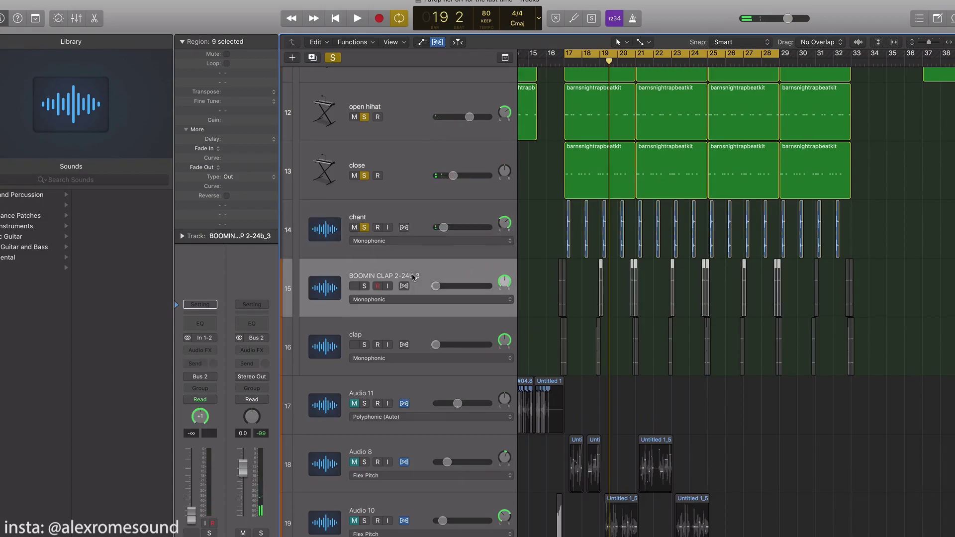
scroll(412, 278, down, 1)
click(355, 324)
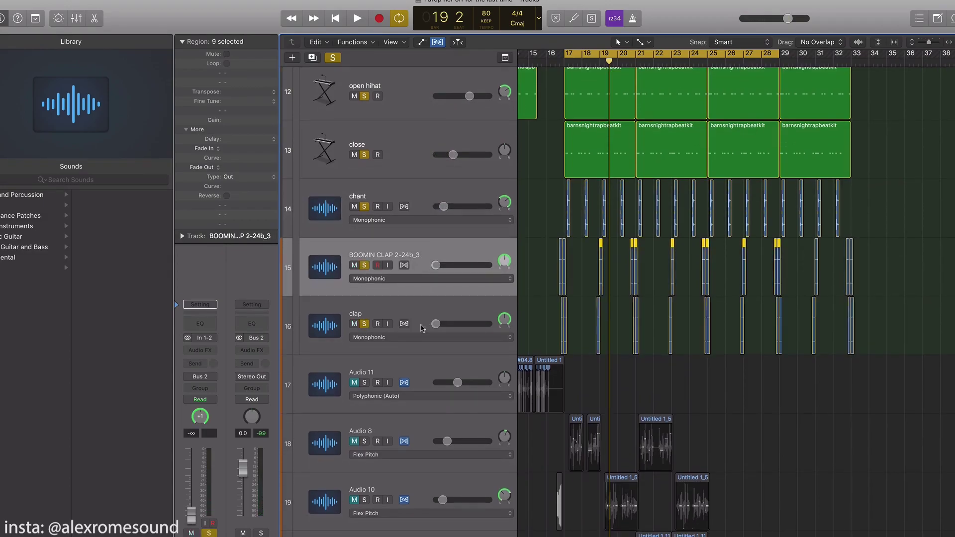
drag(601, 65, 666, 64)
key(space)
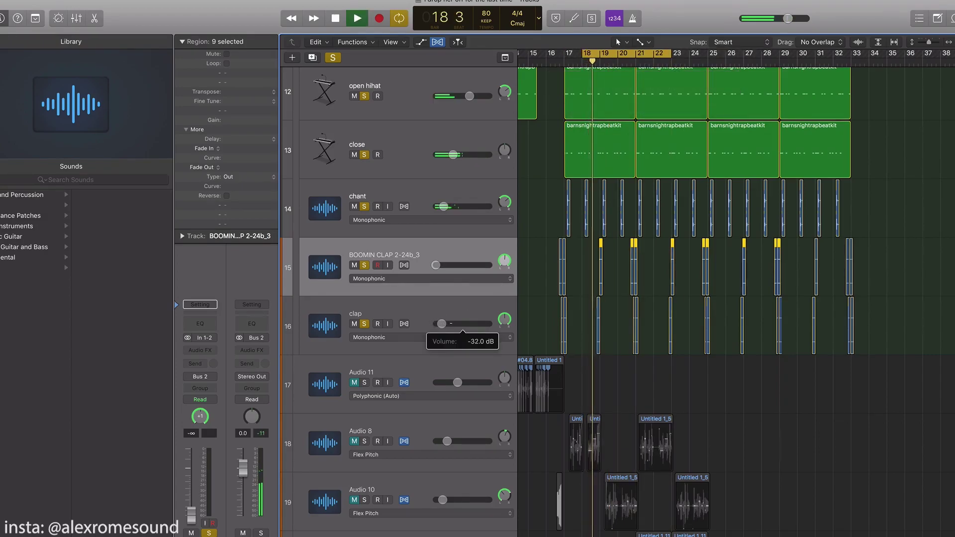
Raise the clap track from silence to about -35 dB.
click(427, 317)
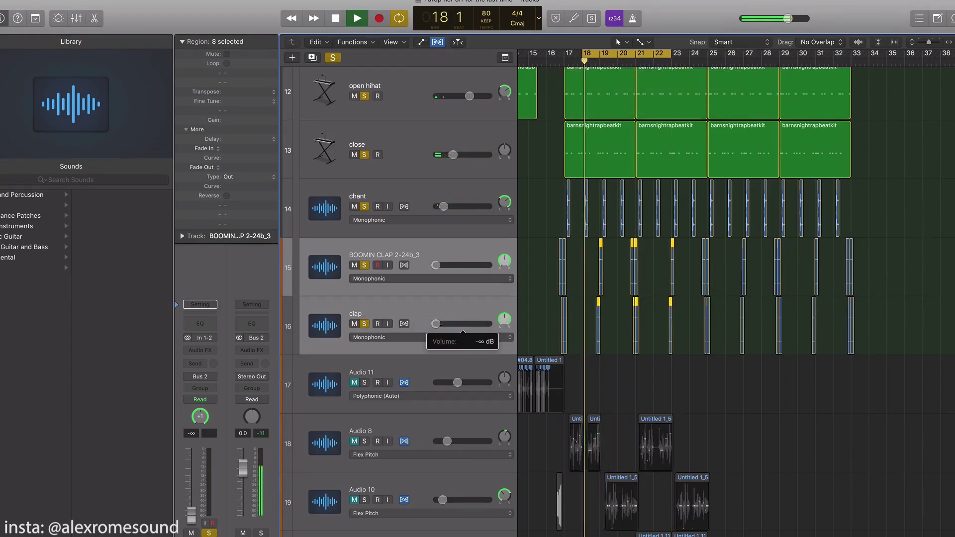
drag(435, 324, 450, 326)
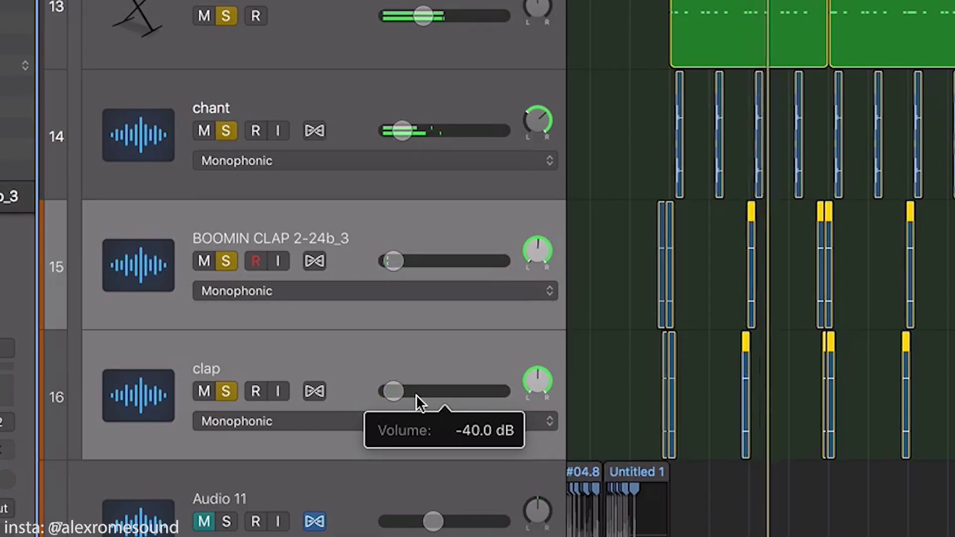
drag(415, 395, 413, 396)
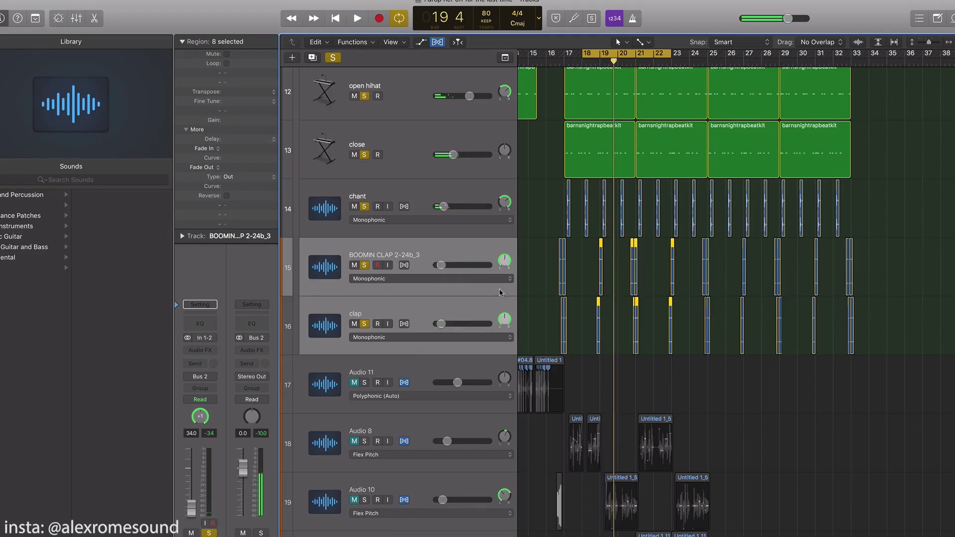
scroll(612, 278, up, 5)
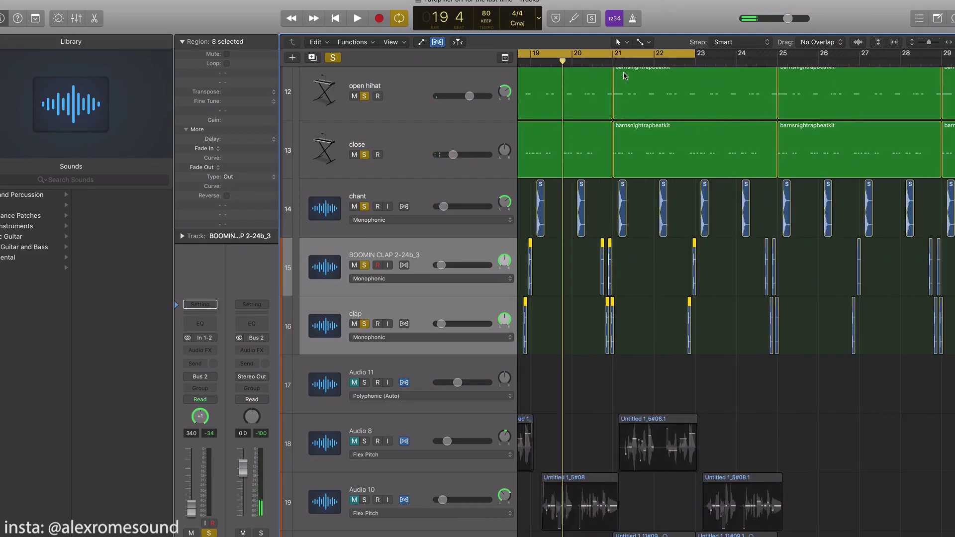
Move the loop range to bars 20–24 and audition the clap.
drag(584, 53, 626, 53)
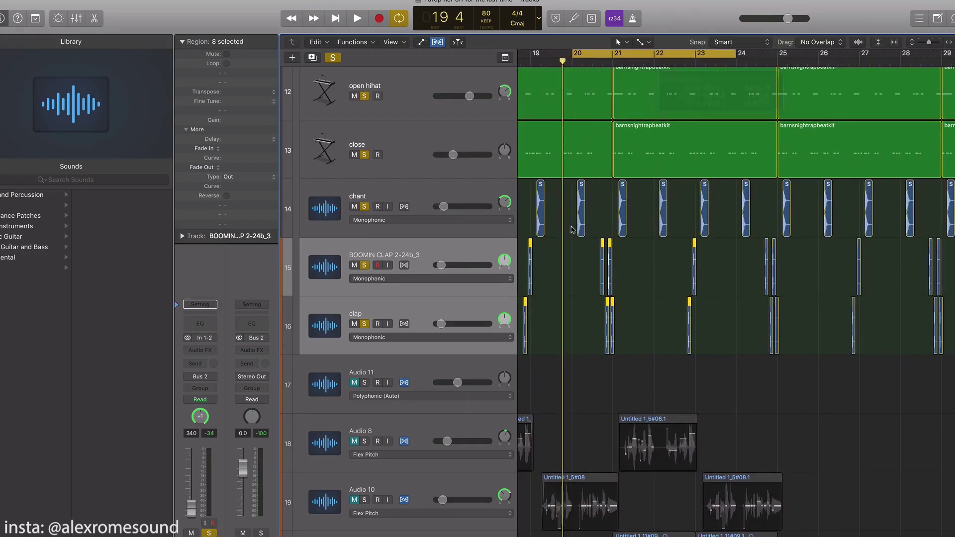
key(space)
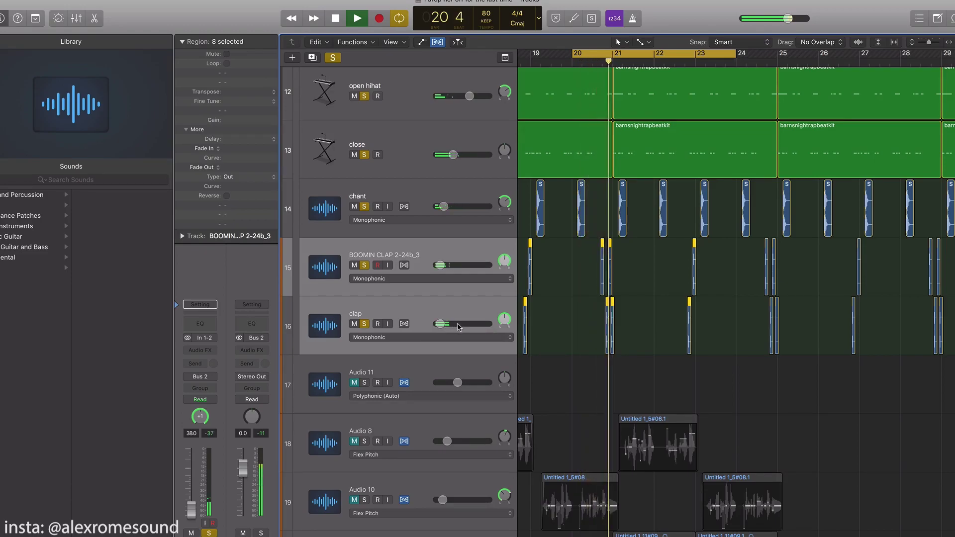
key(space)
key(space)
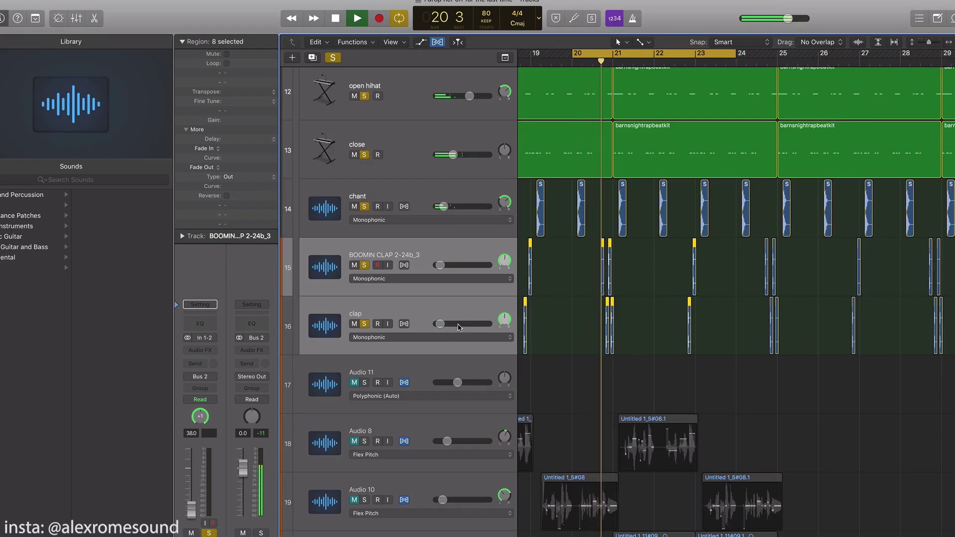
key(space)
Pan the BOOMIN CLAP track left to about -33 and audition the loop.
click(554, 294)
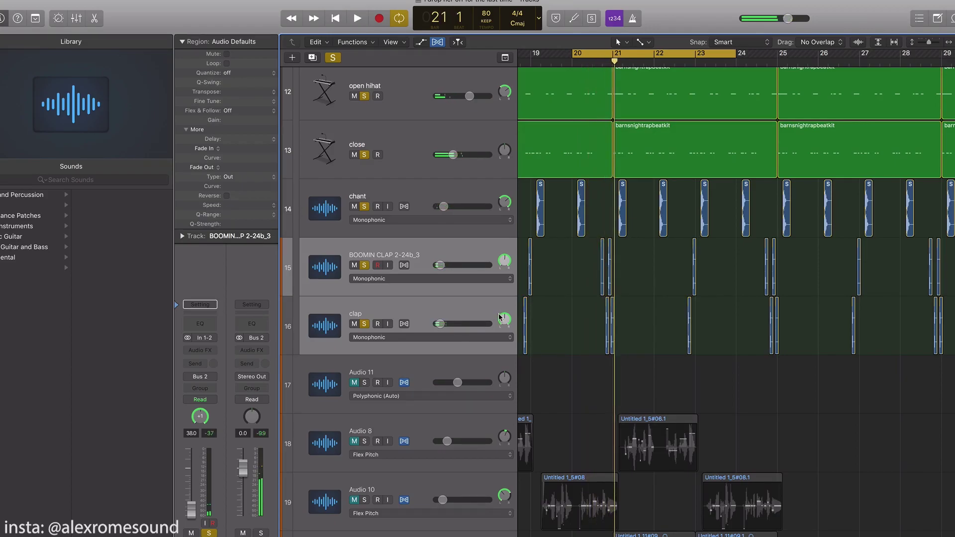
mouse_move(504, 319)
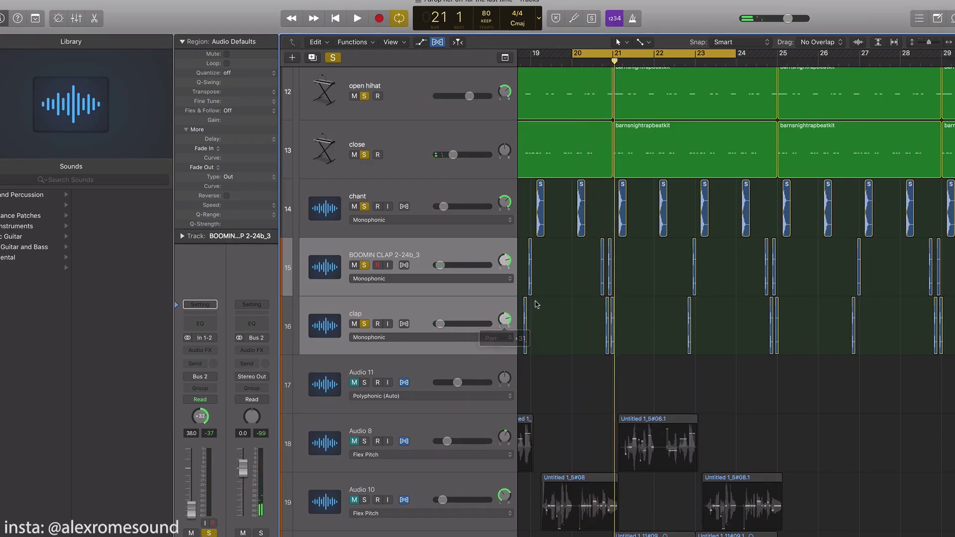
click(486, 258)
drag(504, 260, 504, 278)
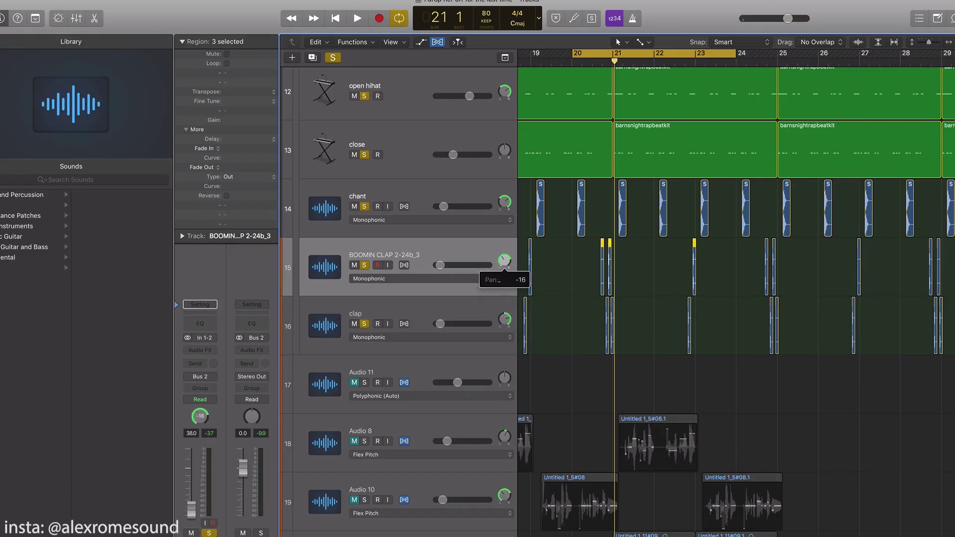
key(space)
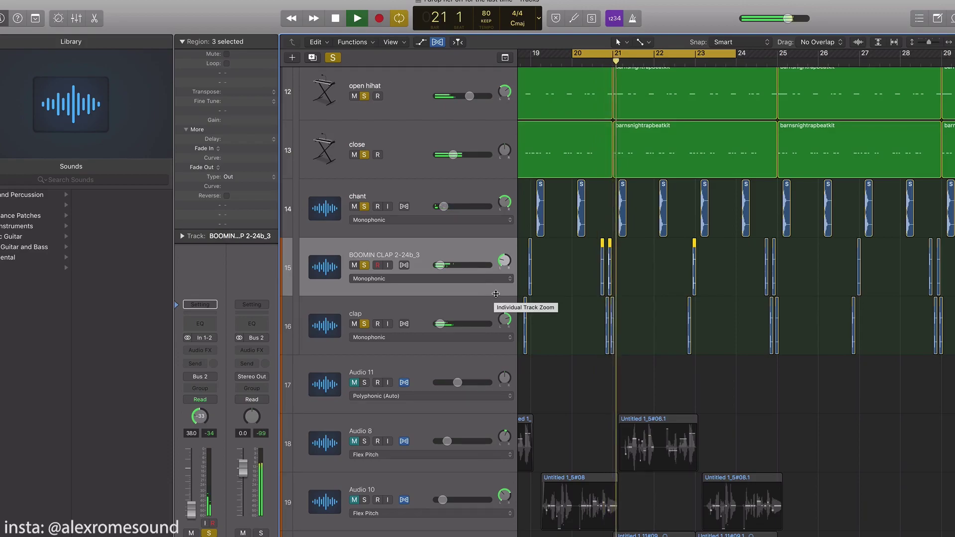
key(space)
mouse_move(504, 319)
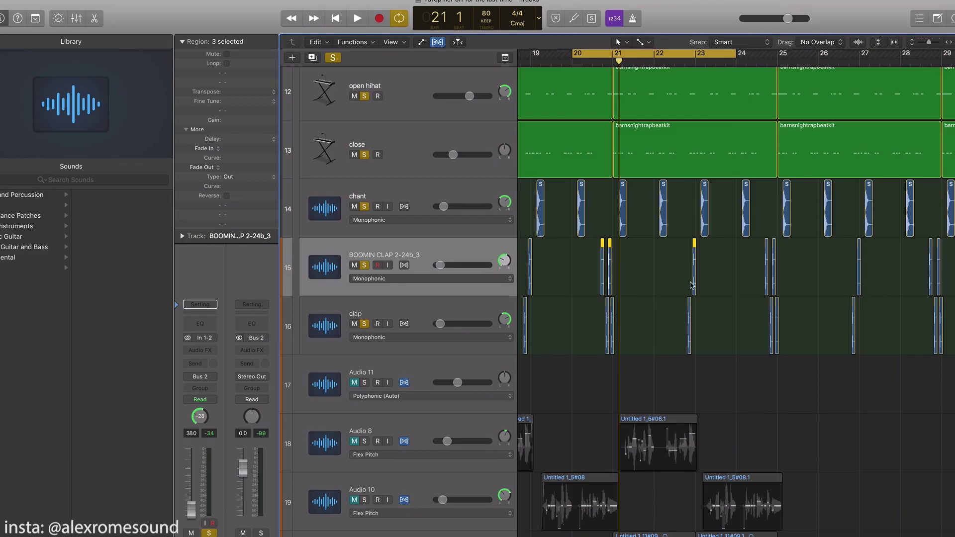
scroll(691, 284, down, 5)
Clear the drum and clap solos, solo the drums group, and loop bars 17–33.
scroll(691, 285, up, 4)
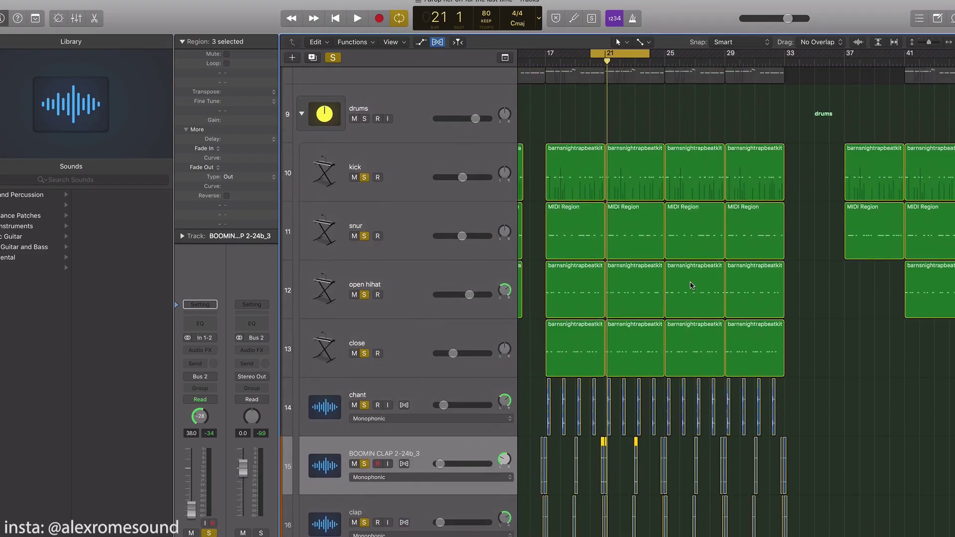
scroll(690, 285, down, 2)
drag(368, 470, 363, 112)
key(space)
scroll(392, 145, up, 3)
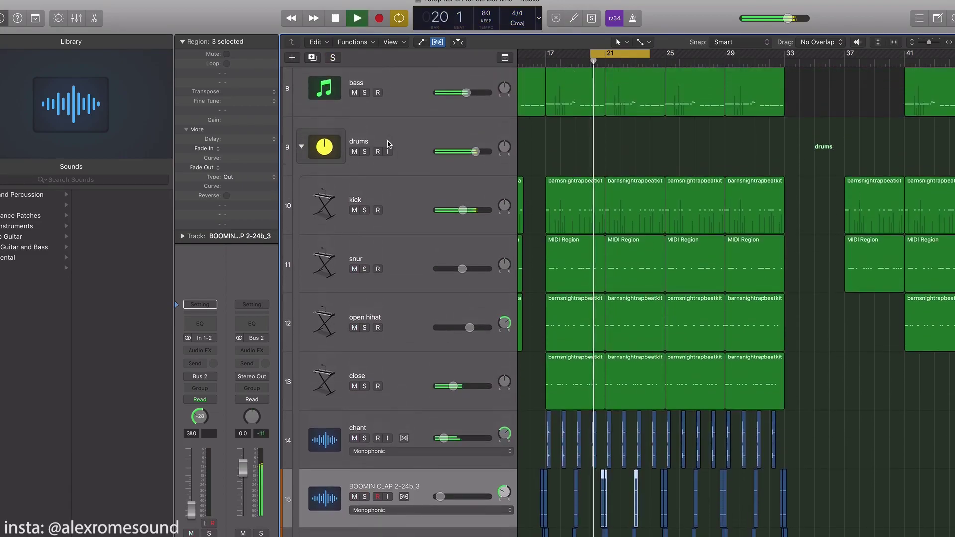
click(365, 152)
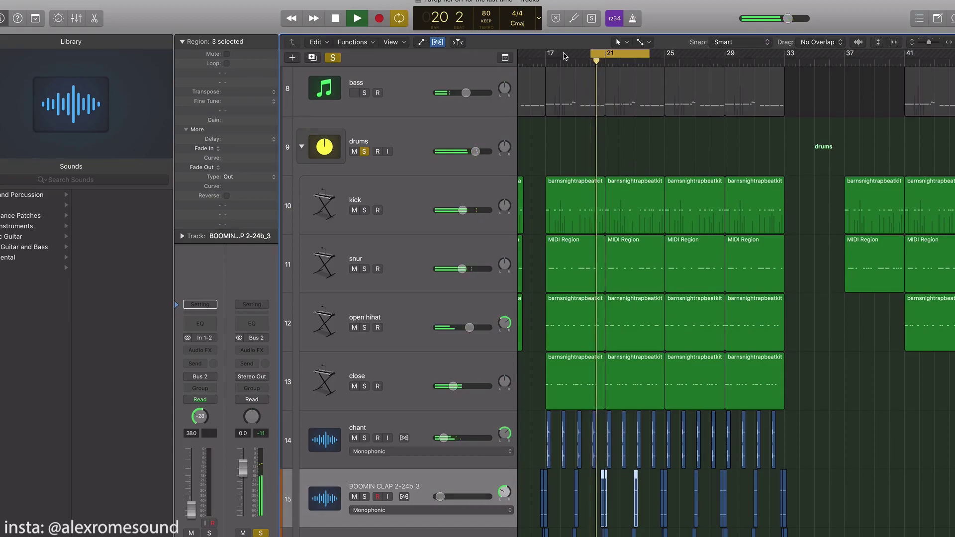
drag(592, 53, 547, 54)
drag(660, 67, 662, 68)
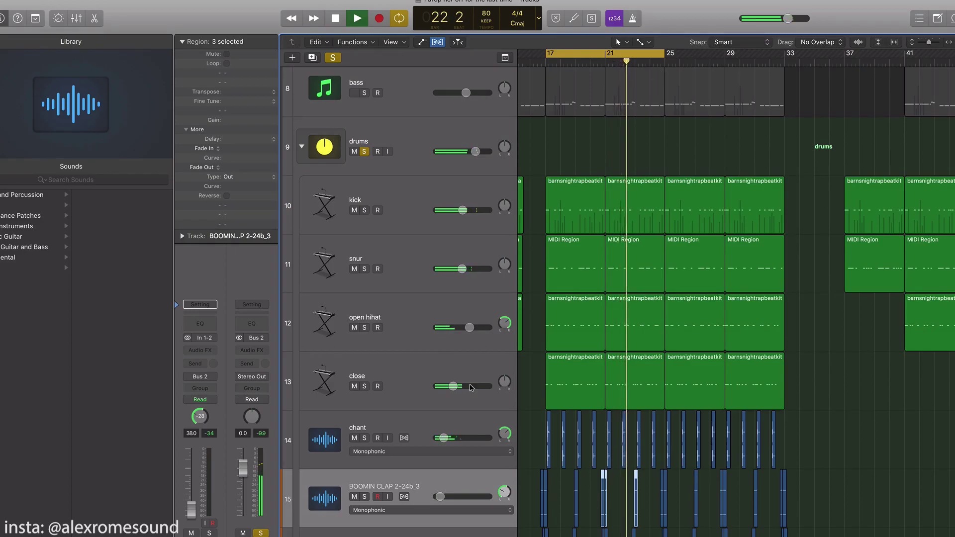
Turn the clap regions down to -39 dB and replay from bar 17.
mouse_move(440, 439)
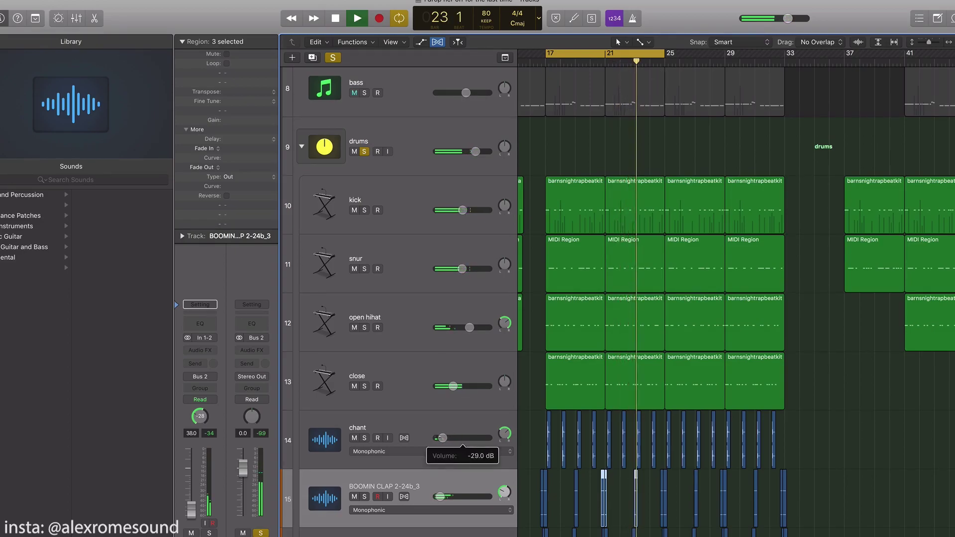
scroll(452, 458, down, 2)
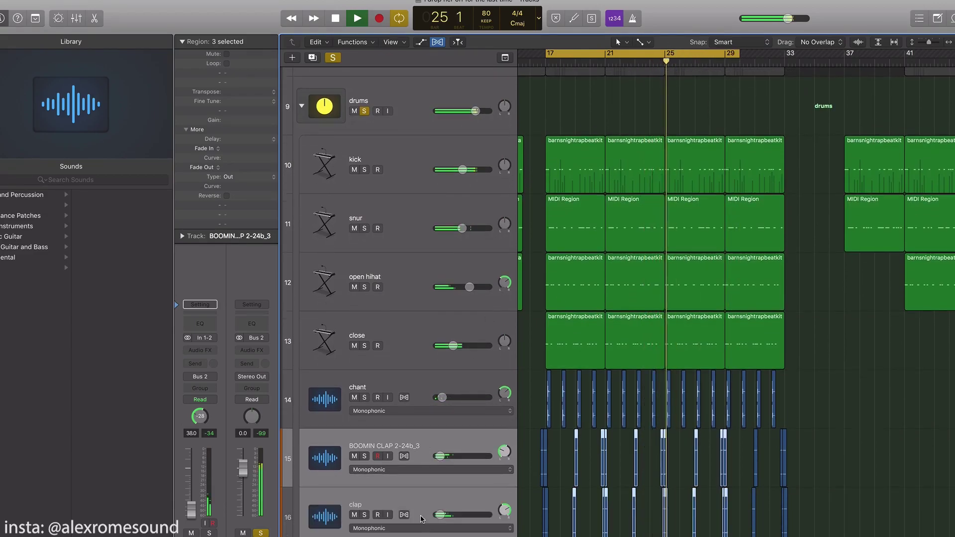
scroll(444, 516, down, 1)
key(shift+s)
drag(444, 516, 442, 516)
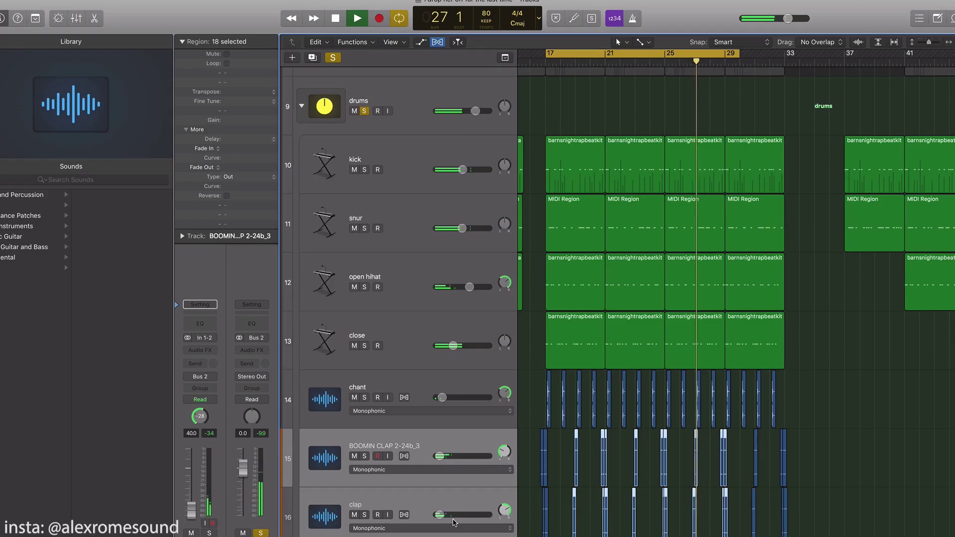
scroll(583, 416, up, 4)
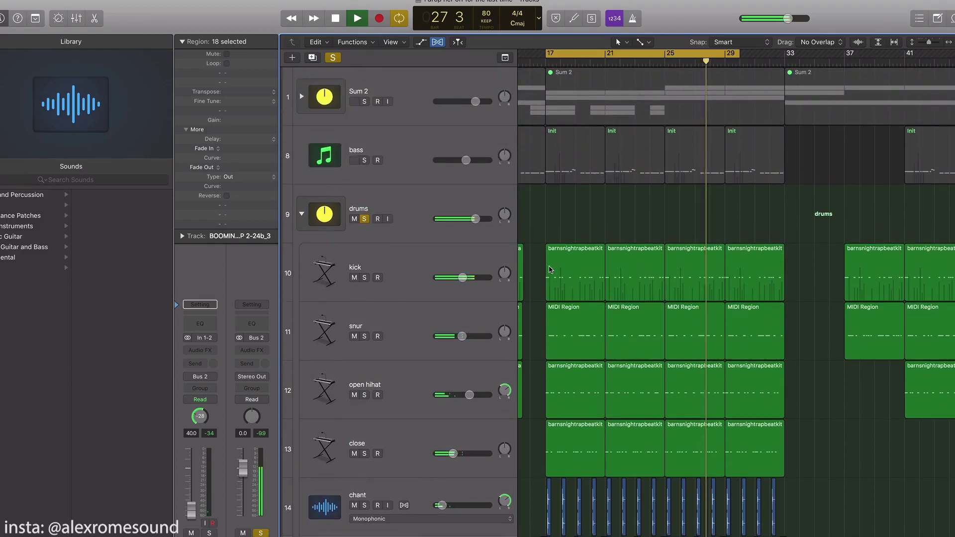
key(space)
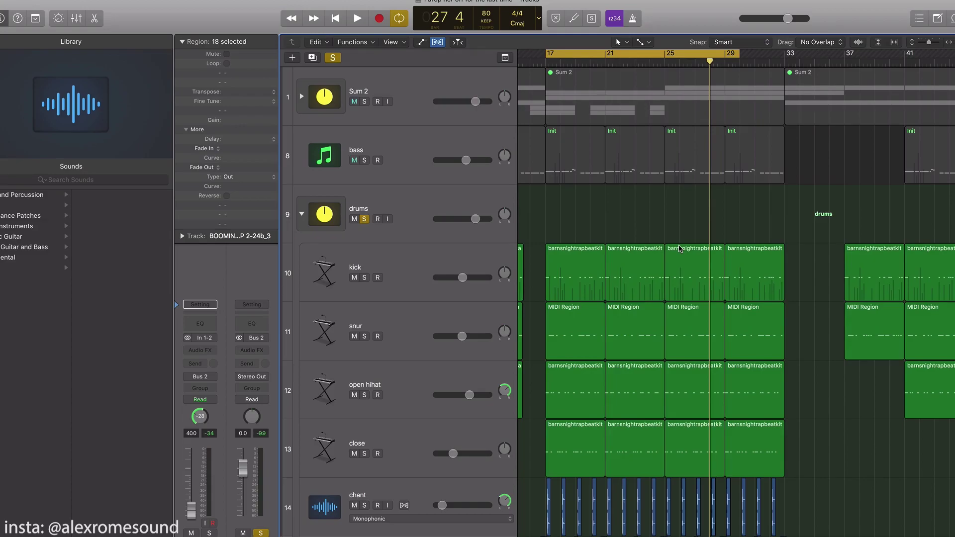
key(shift+space)
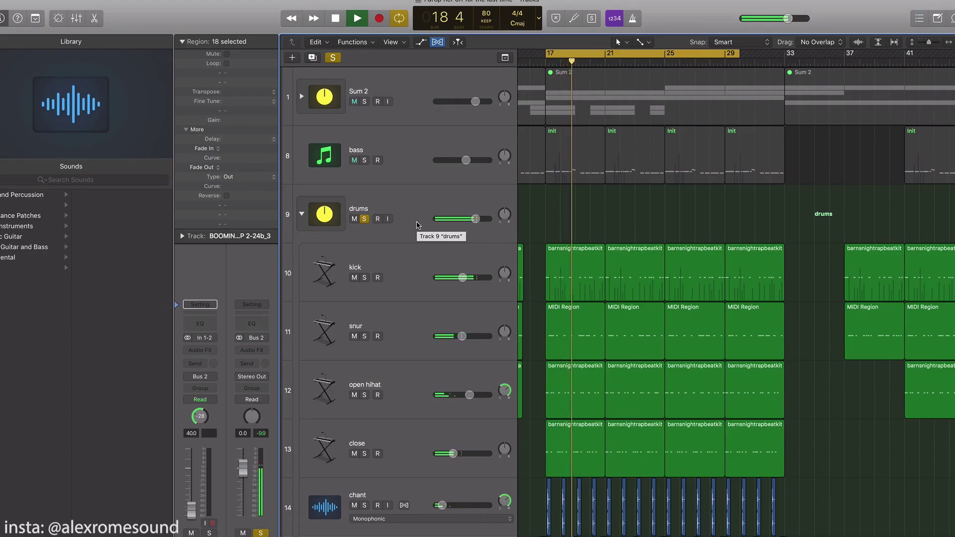
key(space)
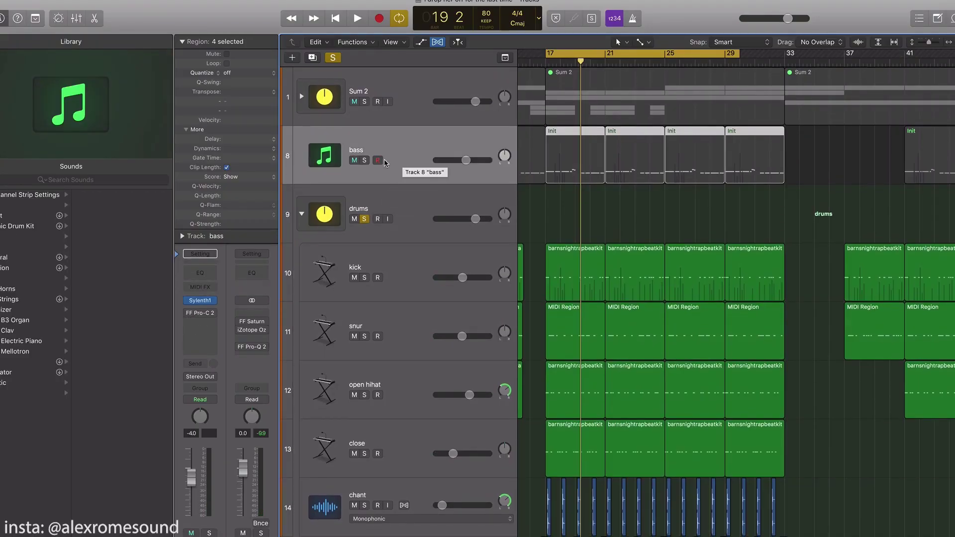
Solo the bass track, raise it to about -7 dB, and select its four regions.
click(364, 160)
mouse_move(466, 160)
mouse_down()
mouse_move(436, 160)
mouse_move(454, 160)
mouse_up()
key(space)
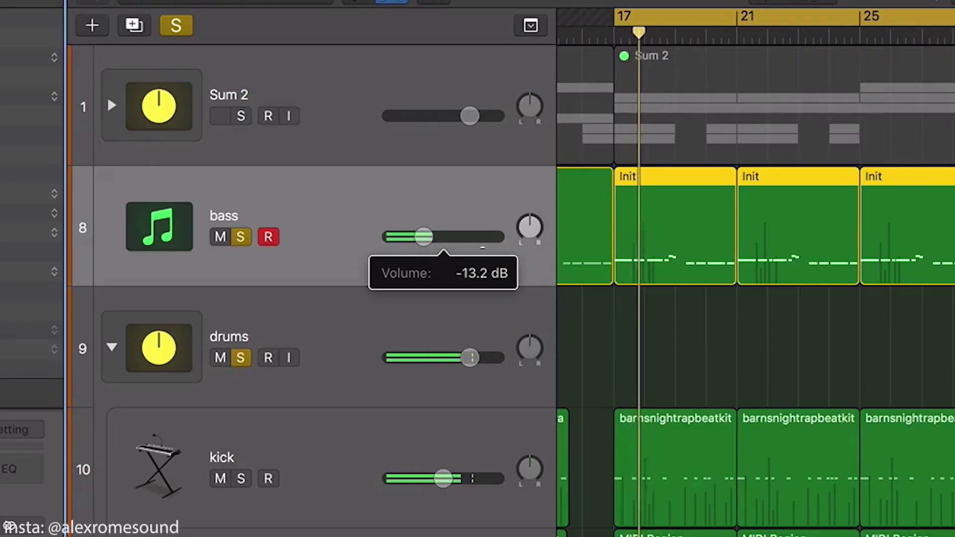
drag(424, 237, 448, 242)
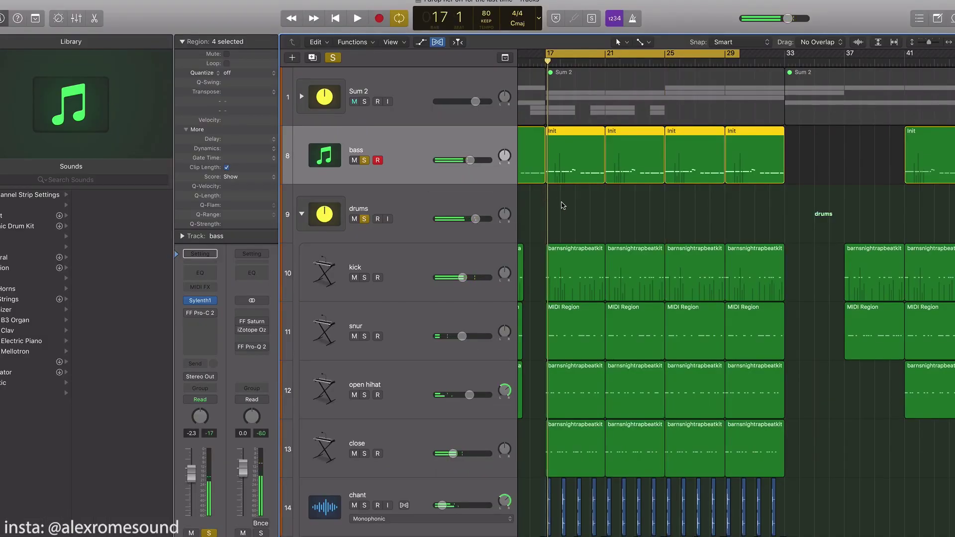
drag(562, 203, 746, 148)
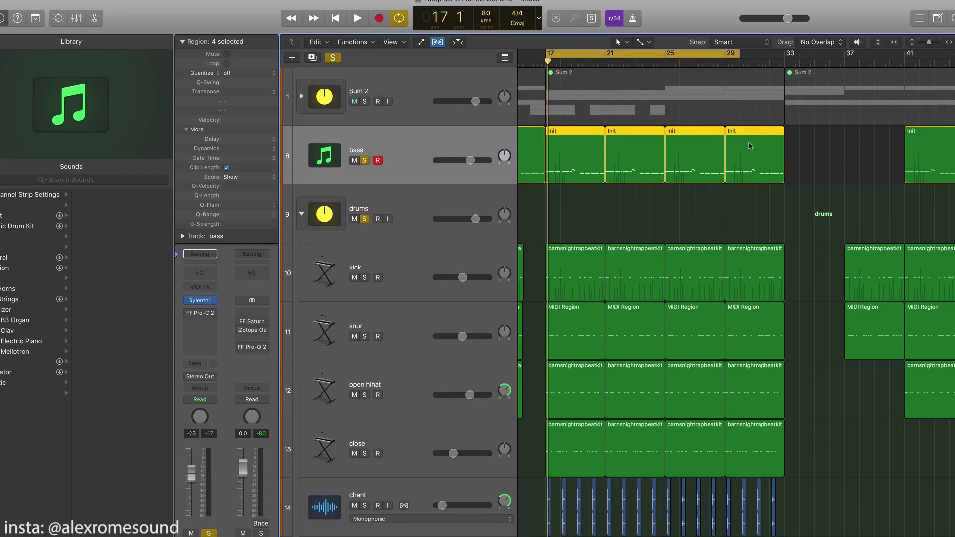
drag(577, 209, 764, 182)
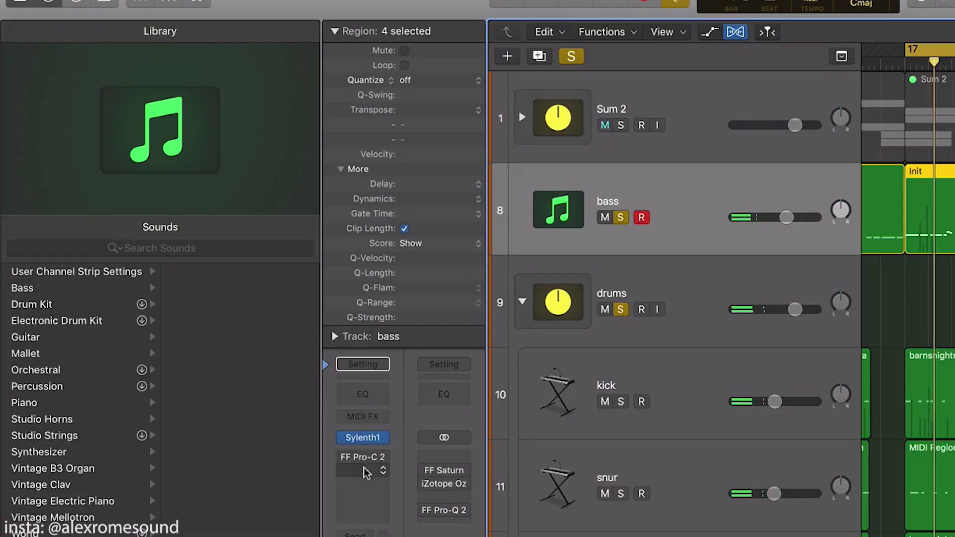
Insert a second FF Pro-C 2 on the bass, side-chained from the kick (Inst 3).
click(200, 313)
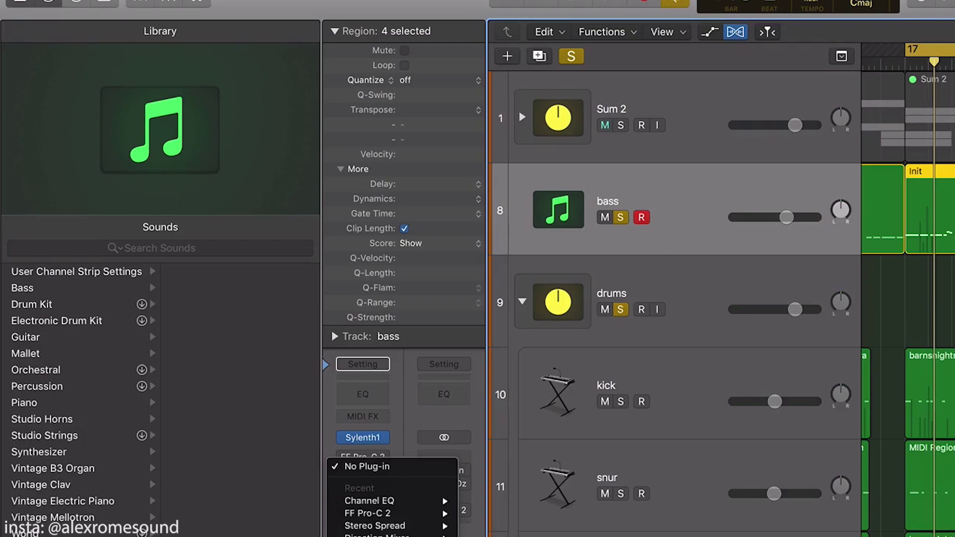
click(373, 513)
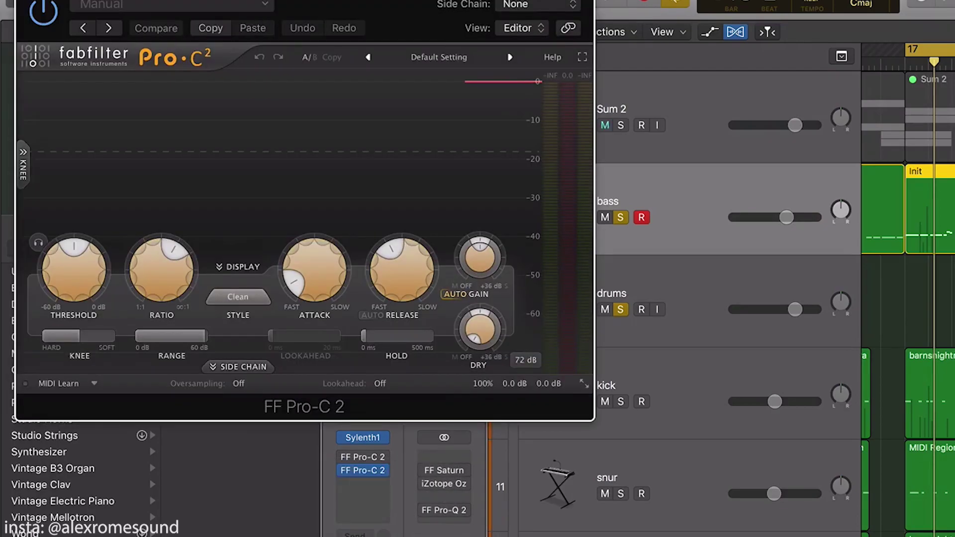
click(518, 7)
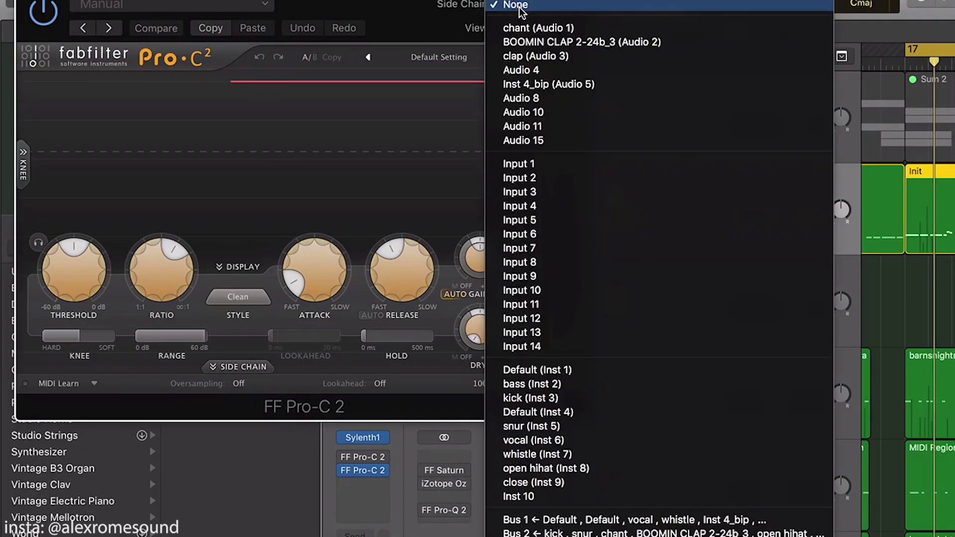
click(532, 398)
click(256, 368)
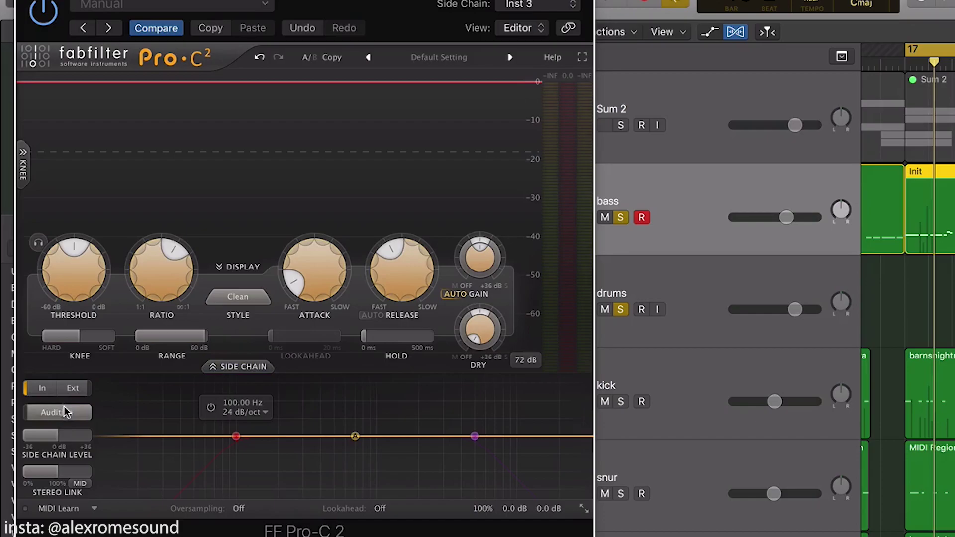
Set the bass Pro-C 2 to external side chain, 17 ms release and -3.27 dB wet gain.
click(72, 388)
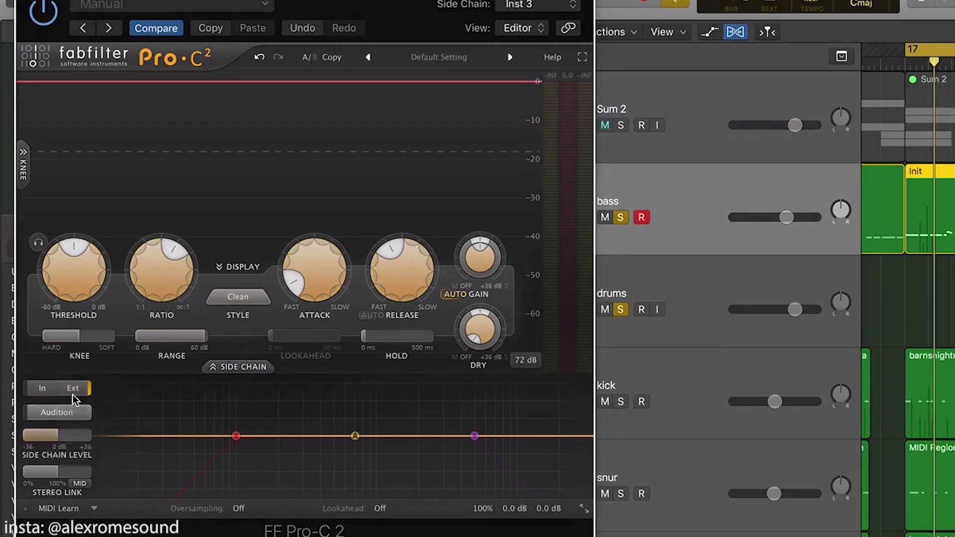
drag(386, 292, 377, 367)
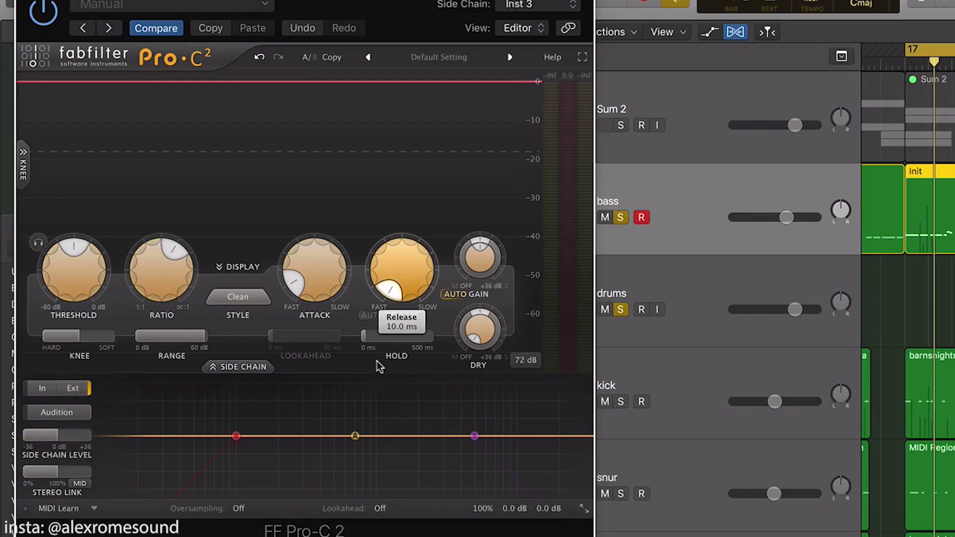
drag(372, 329, 367, 302)
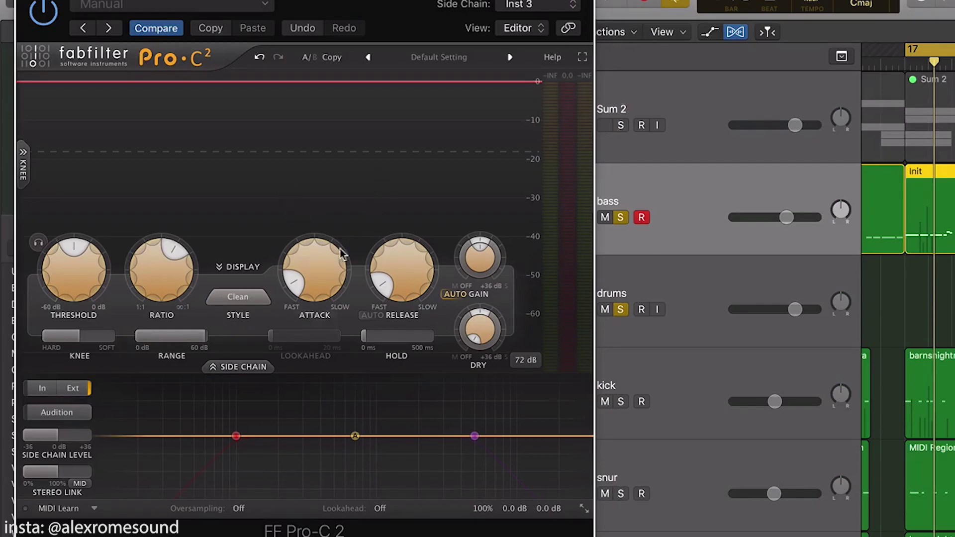
key(space)
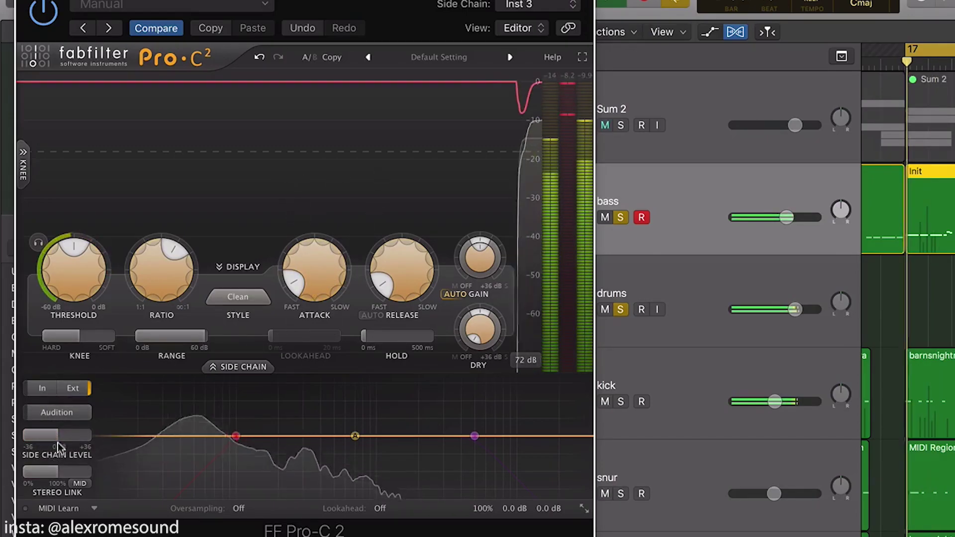
mouse_move(475, 252)
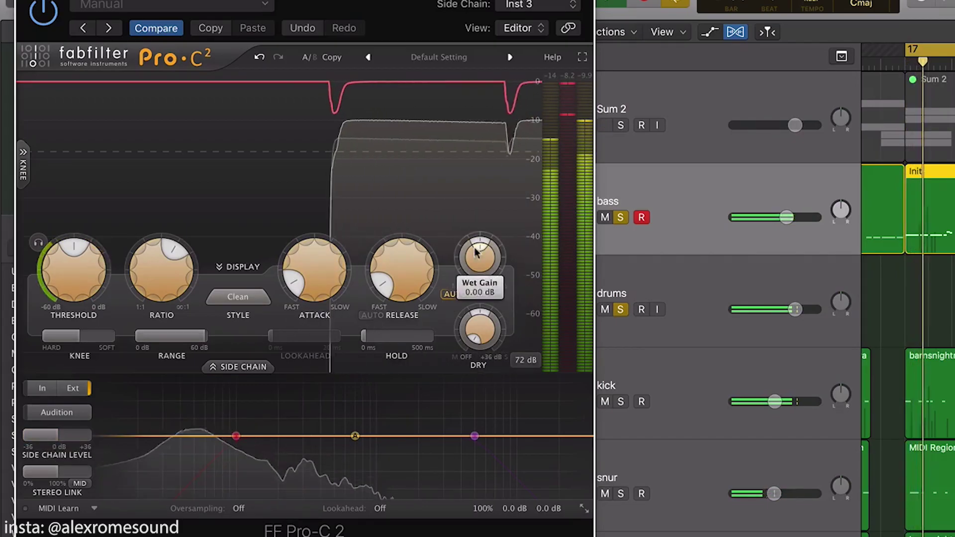
drag(474, 252, 487, 266)
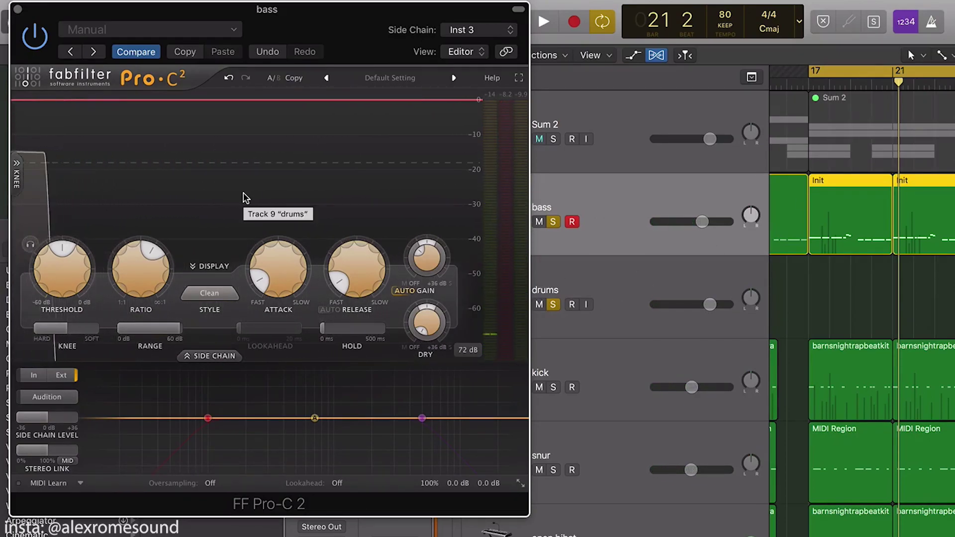
key(space)
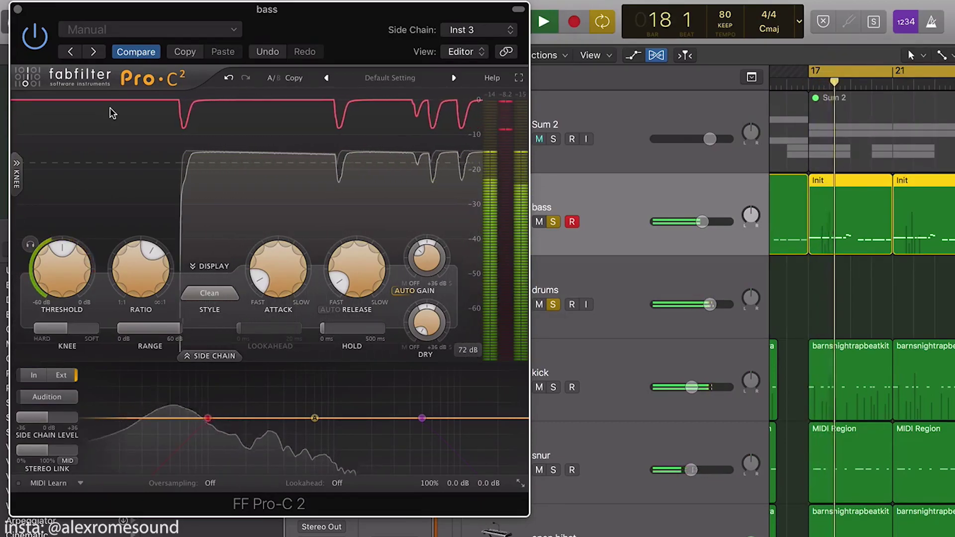
key(space)
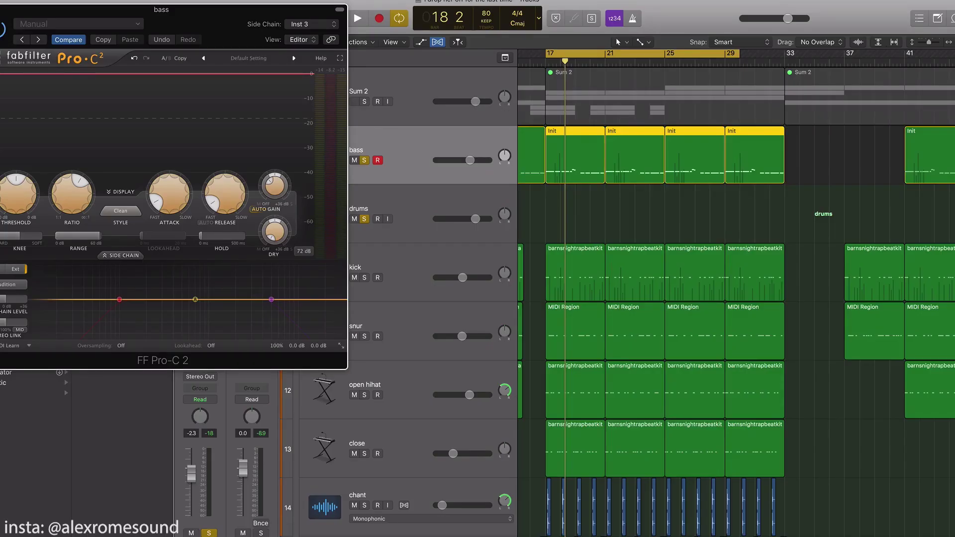
key(super+w)
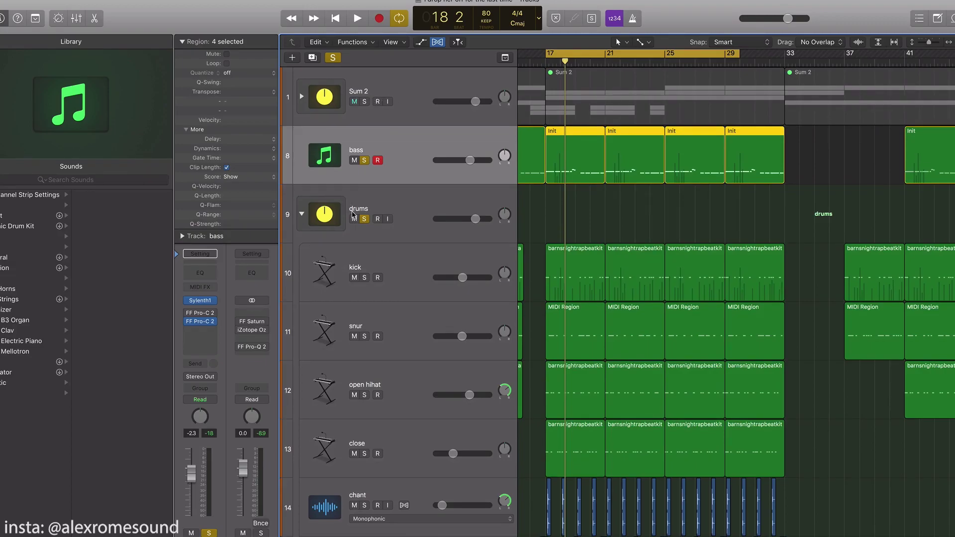
Collapse the drums track stack and briefly play the arrangement.
click(301, 214)
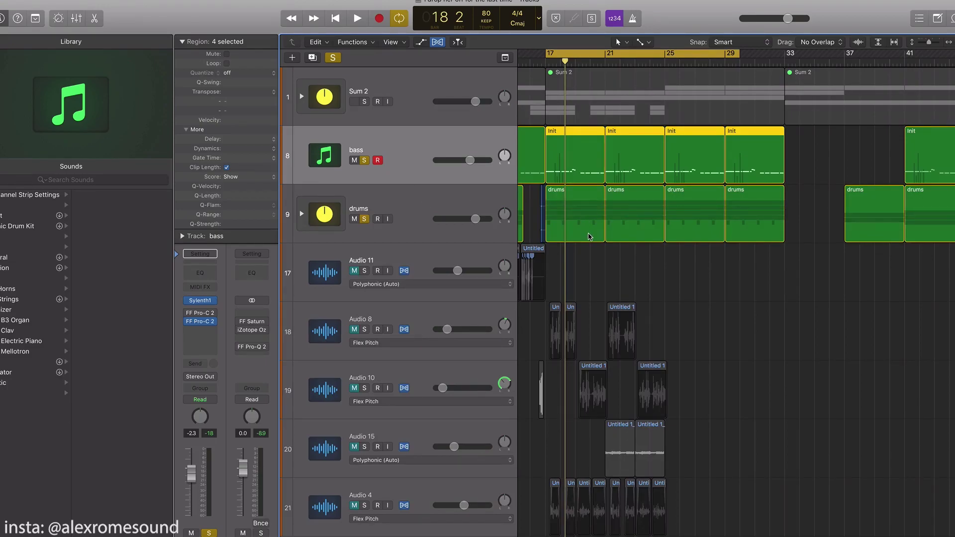
key(space)
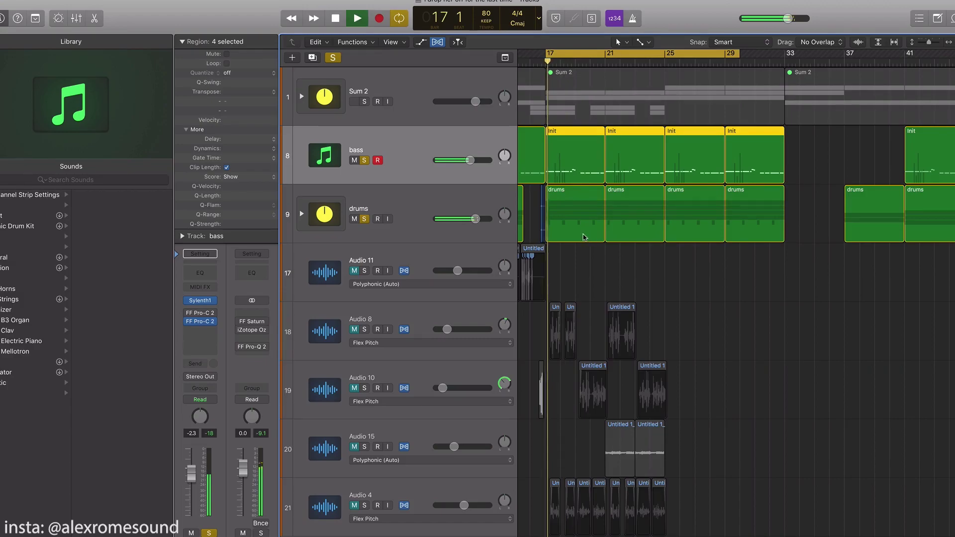
key(space)
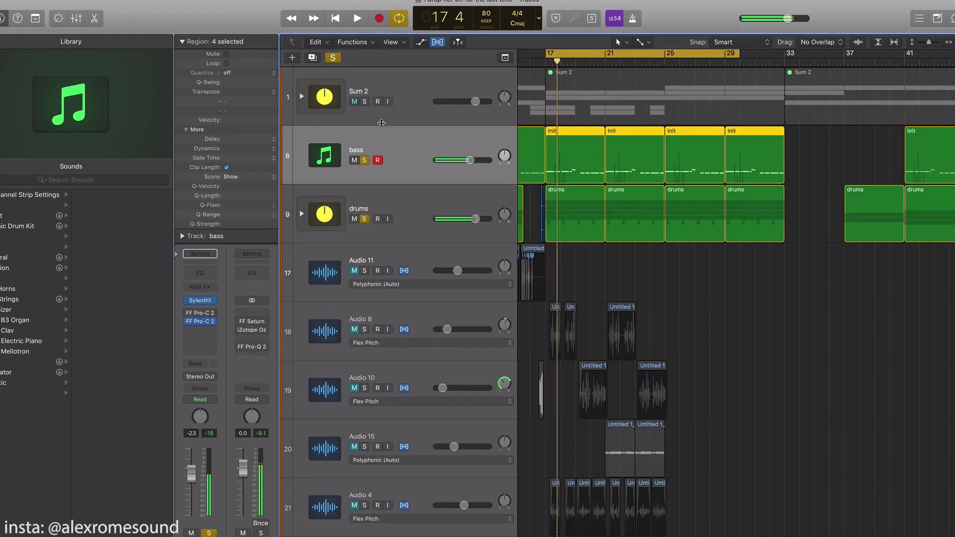
Solo the Sum 2 stack and expand it to show its Default, Inst 4_bip, vocal and whistle tracks.
click(365, 102)
click(411, 111)
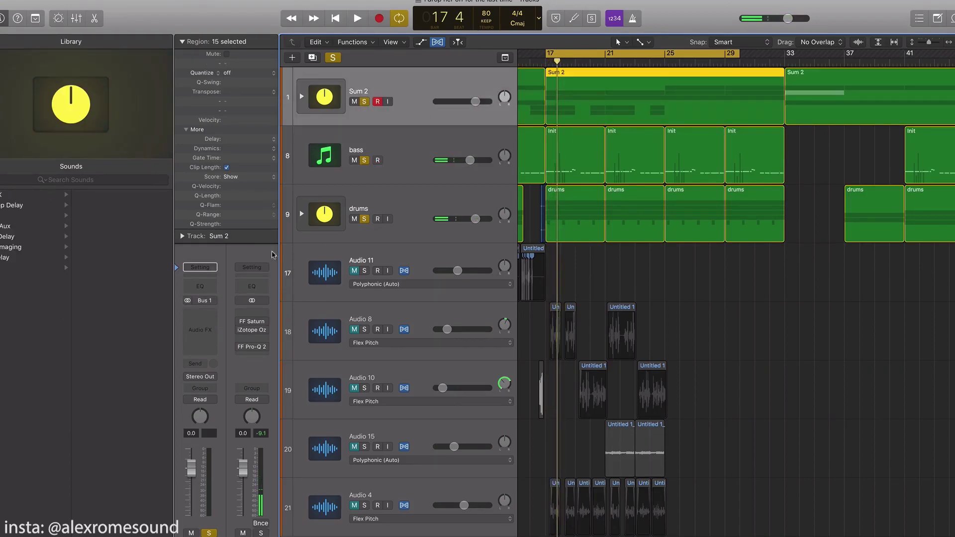
click(181, 42)
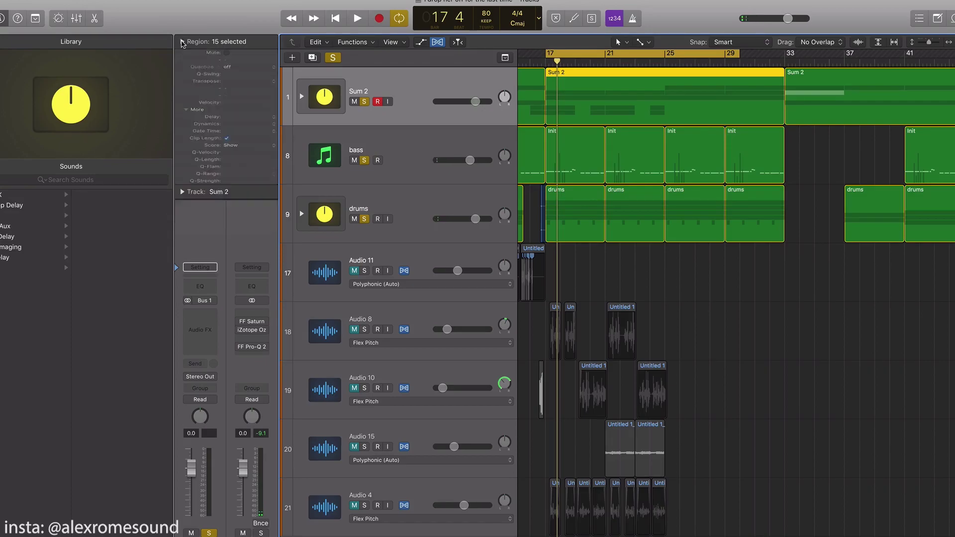
click(301, 97)
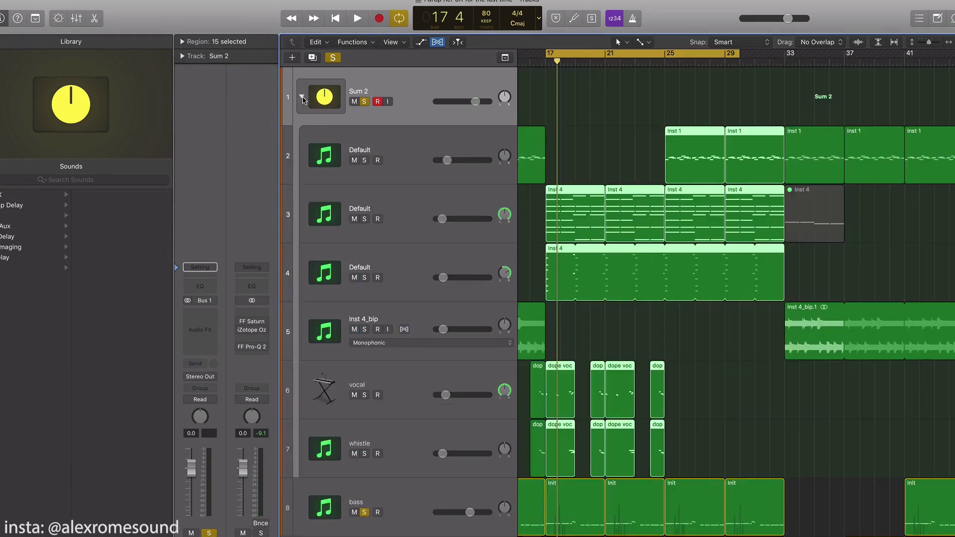
scroll(409, 161, down, 3)
Mute Sum 2 tracks 3–7, loop bars 25–33, and turn the first Default track down to -21 dB.
drag(354, 354, 353, 127)
scroll(354, 127, up, 3)
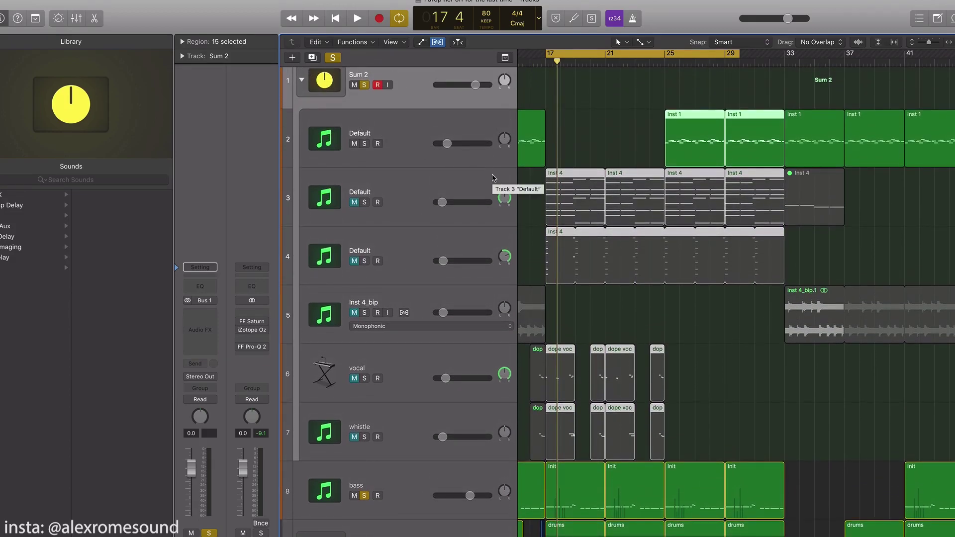
scroll(682, 224, down, 10)
scroll(682, 224, right, 3)
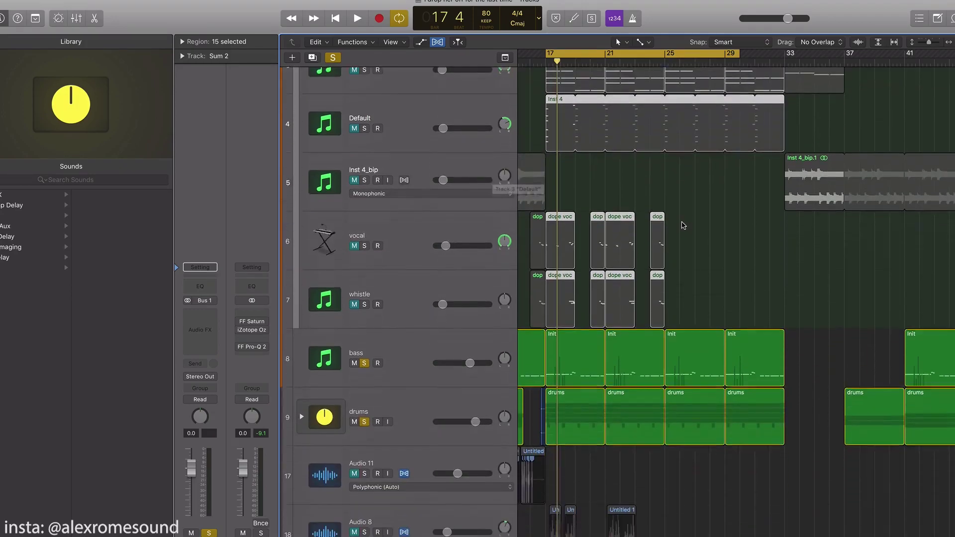
scroll(682, 225, up, 10)
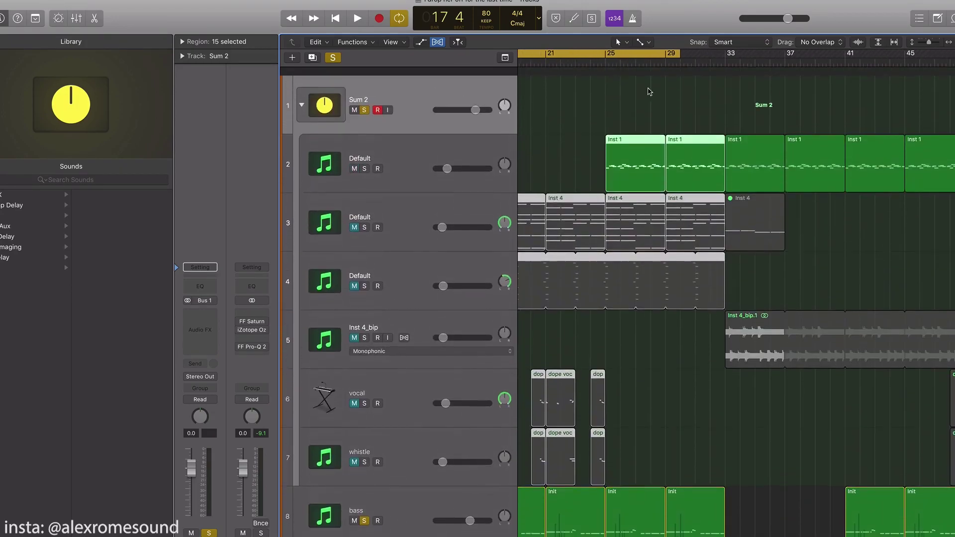
drag(605, 55, 725, 65)
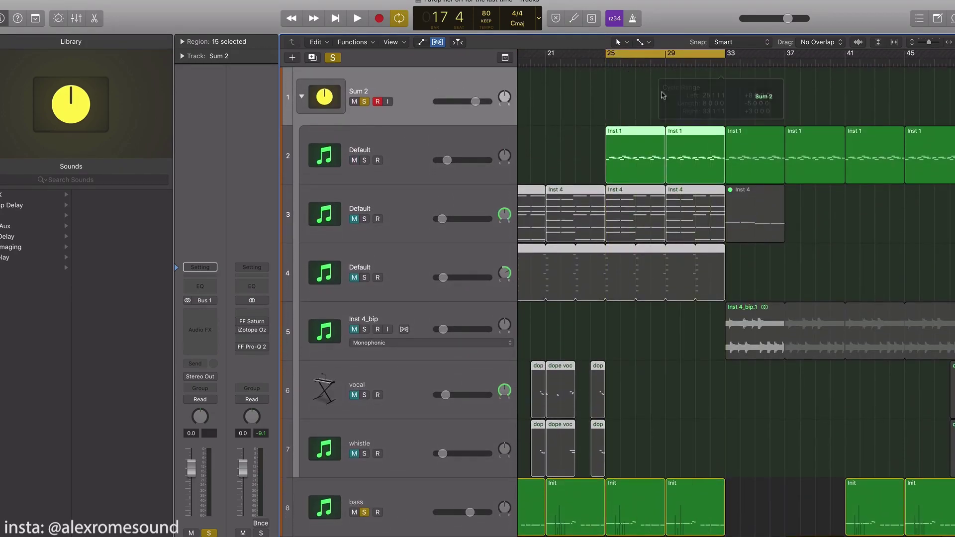
key(space)
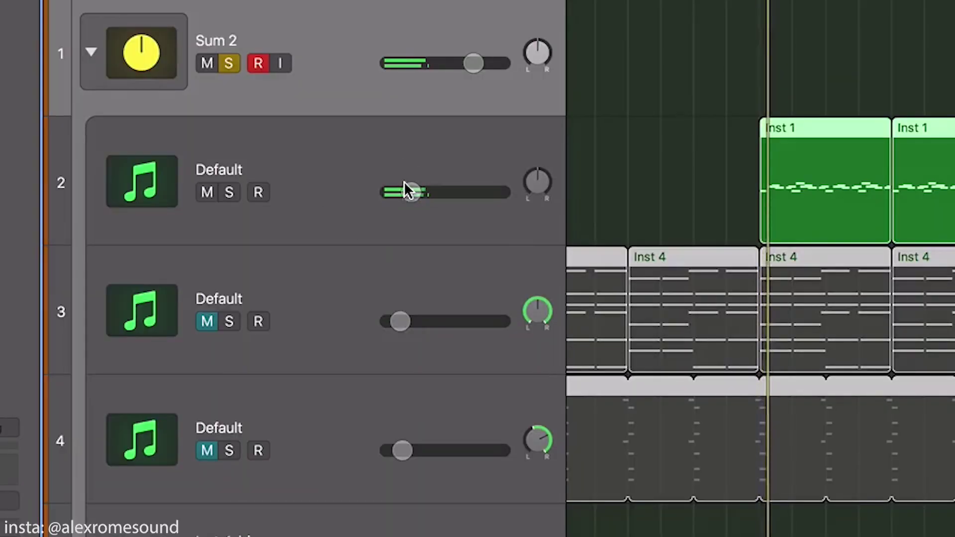
mouse_move(405, 189)
mouse_down()
mouse_move(392, 190)
mouse_move(403, 189)
mouse_up()
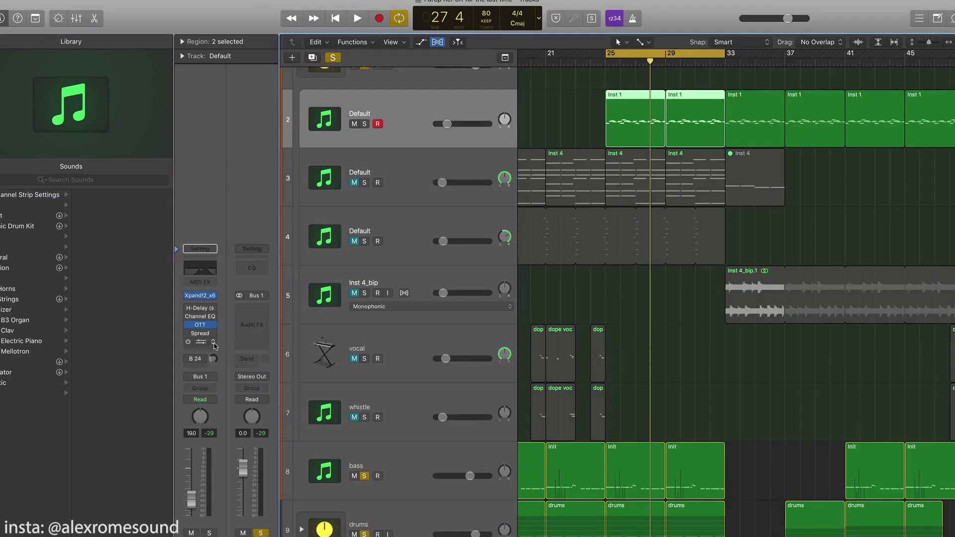
Replace the first Default track's Channel EQ with a fresh instance.
click(214, 350)
click(215, 316)
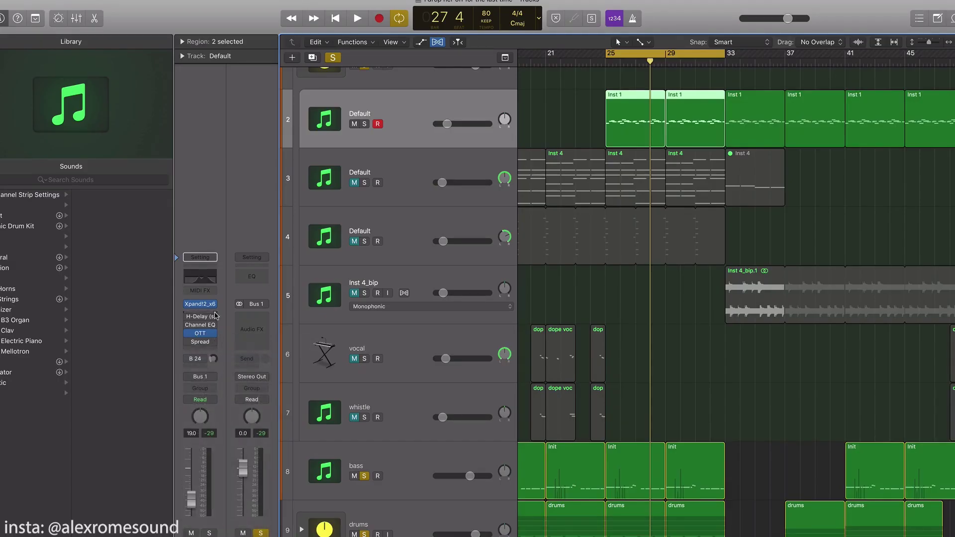
click(211, 324)
click(205, 331)
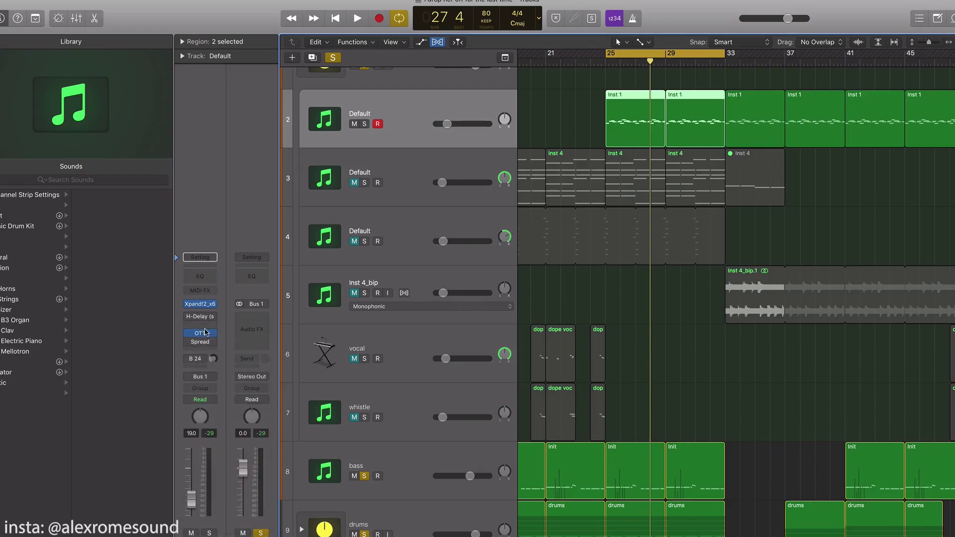
click(205, 333)
click(209, 343)
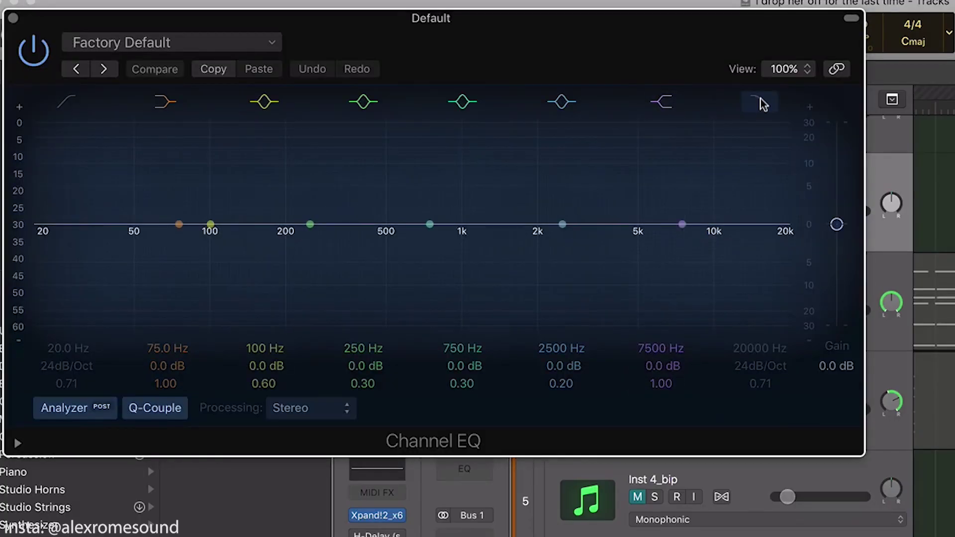
Set a 300 Hz low cut, a -9 dB dip at 840 Hz, and a 48dB/Oct high cut at 2950 Hz.
click(762, 103)
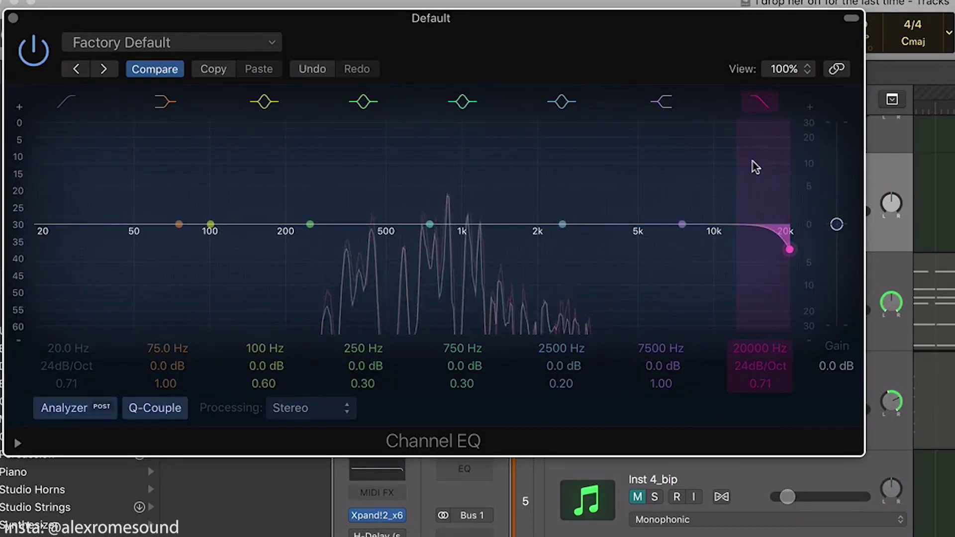
drag(437, 242, 445, 282)
click(65, 103)
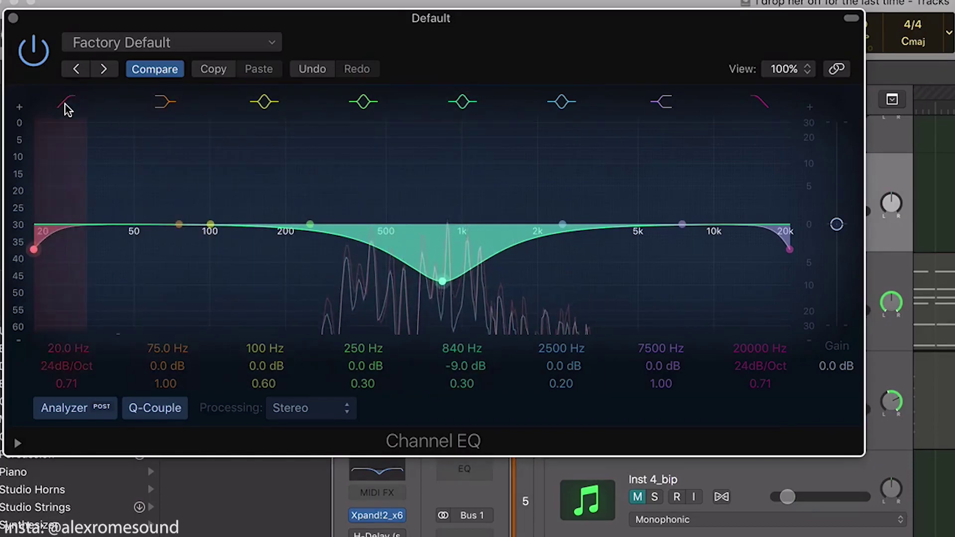
drag(96, 277, 313, 313)
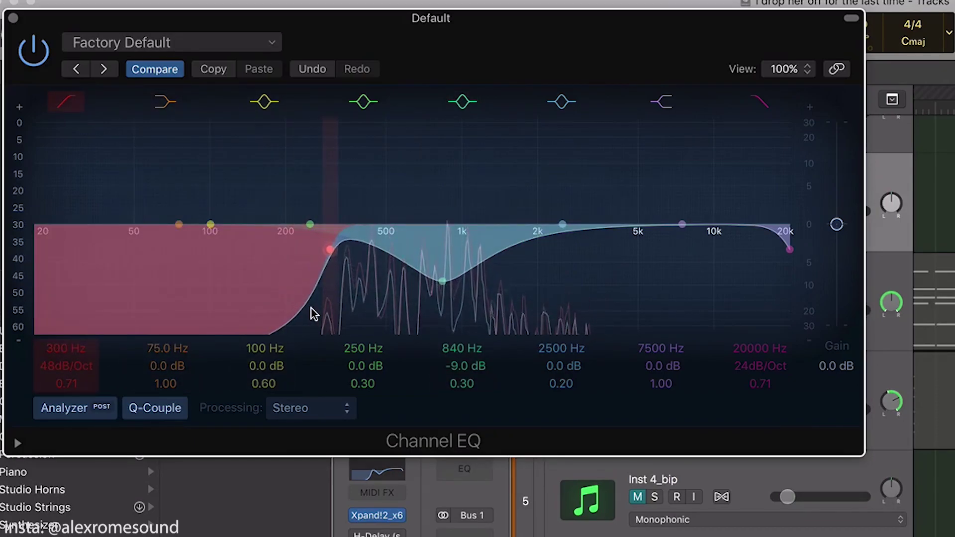
drag(770, 279, 561, 288)
drag(759, 366, 760, 356)
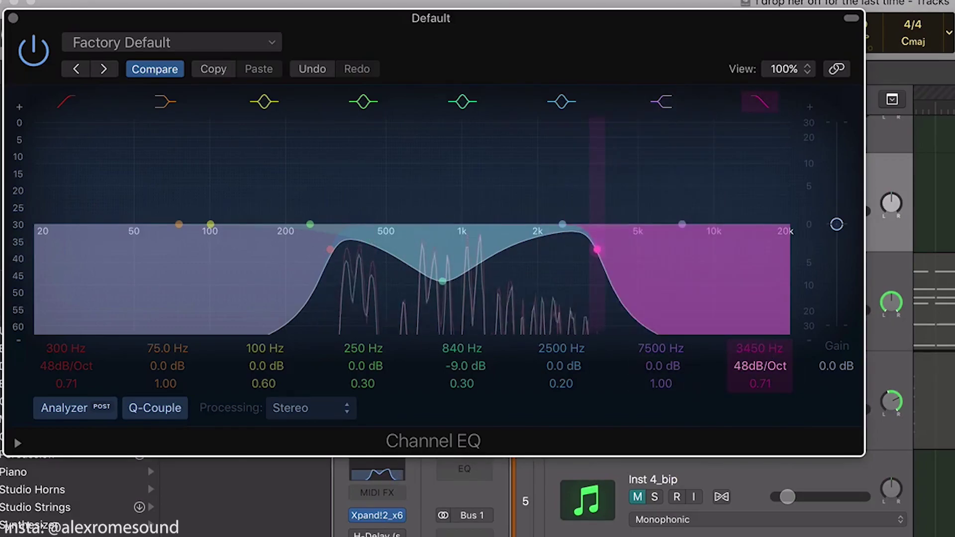
drag(594, 257, 576, 263)
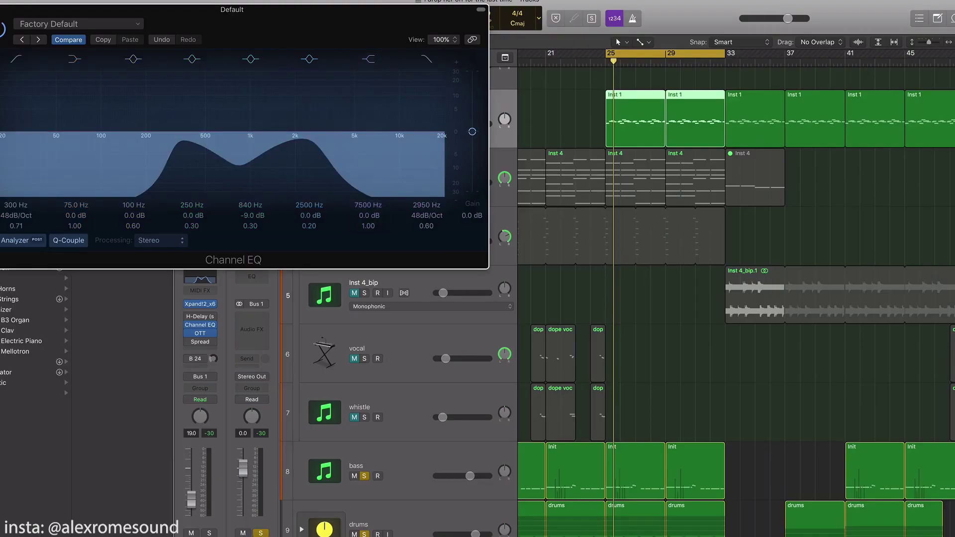
key(super+w)
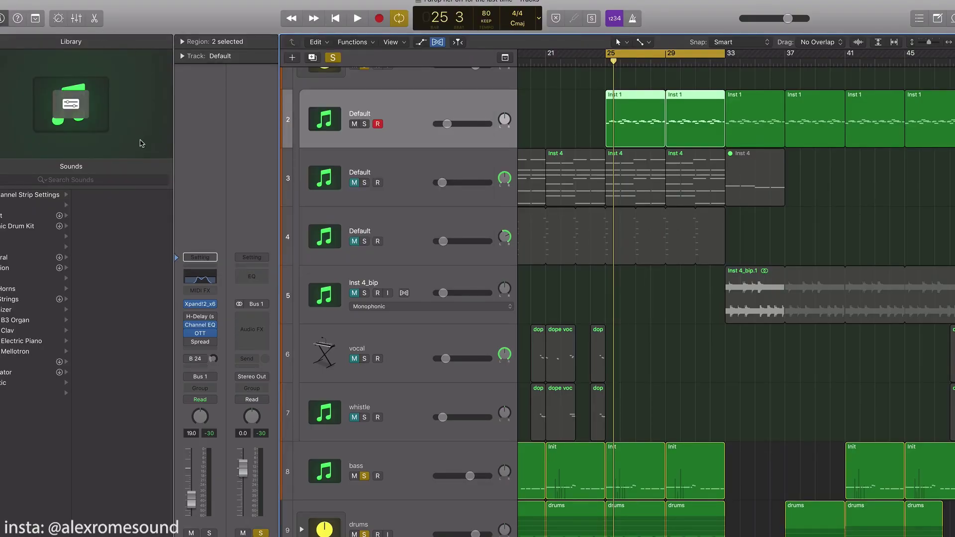
Insert Stereo Spread in Stereo mode below OTT, play from bar 25, and reselect the Inst 1 regions.
key(space)
click(217, 346)
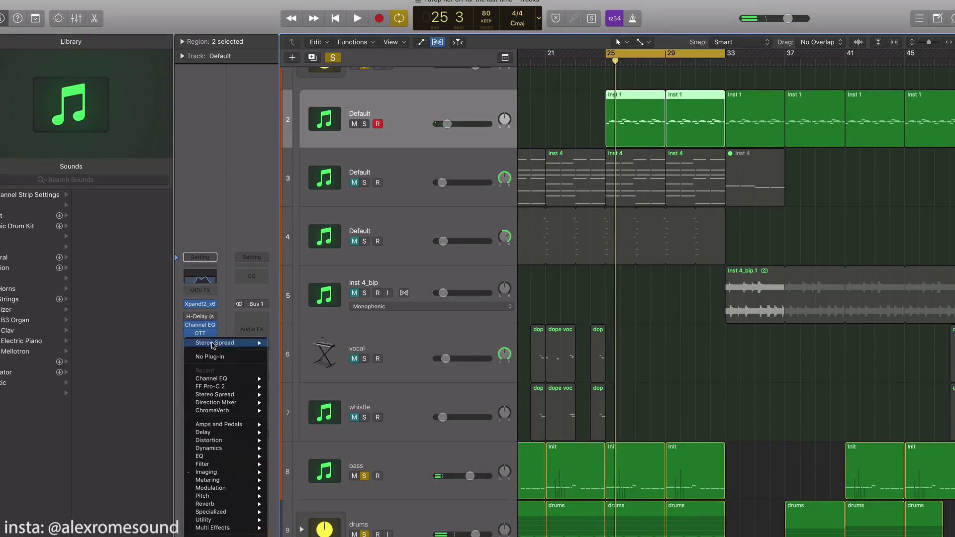
mouse_move(202, 474)
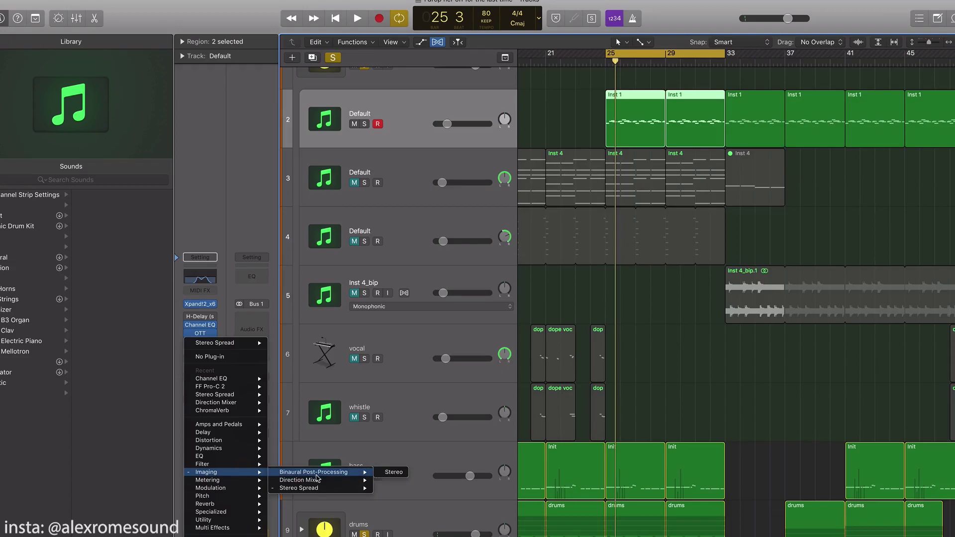
mouse_move(314, 490)
click(394, 488)
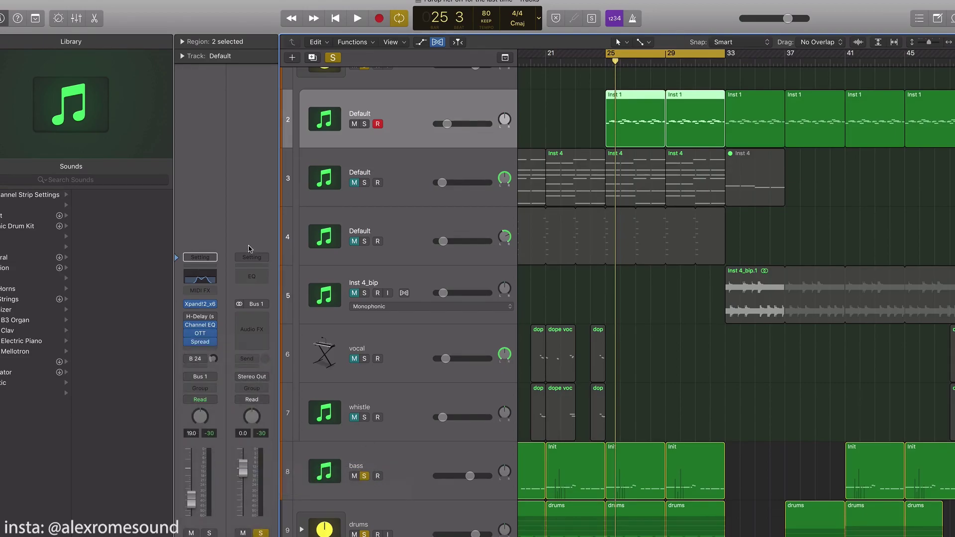
key(space)
key(space)
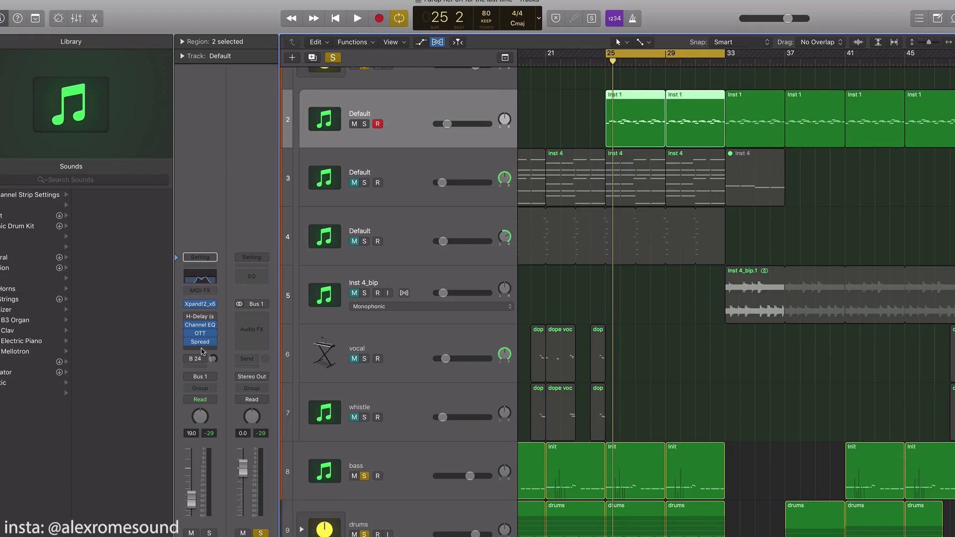
drag(567, 119, 708, 120)
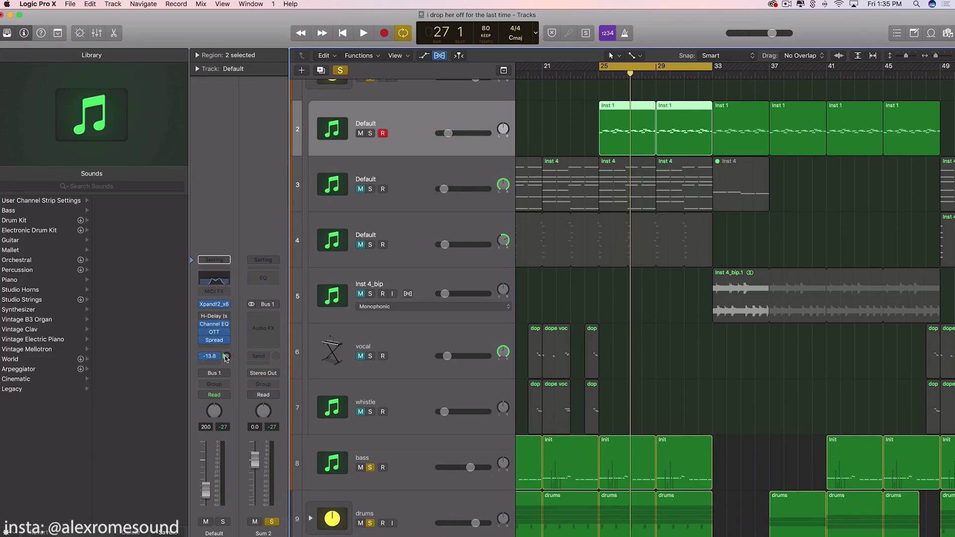
click(209, 356)
click(263, 316)
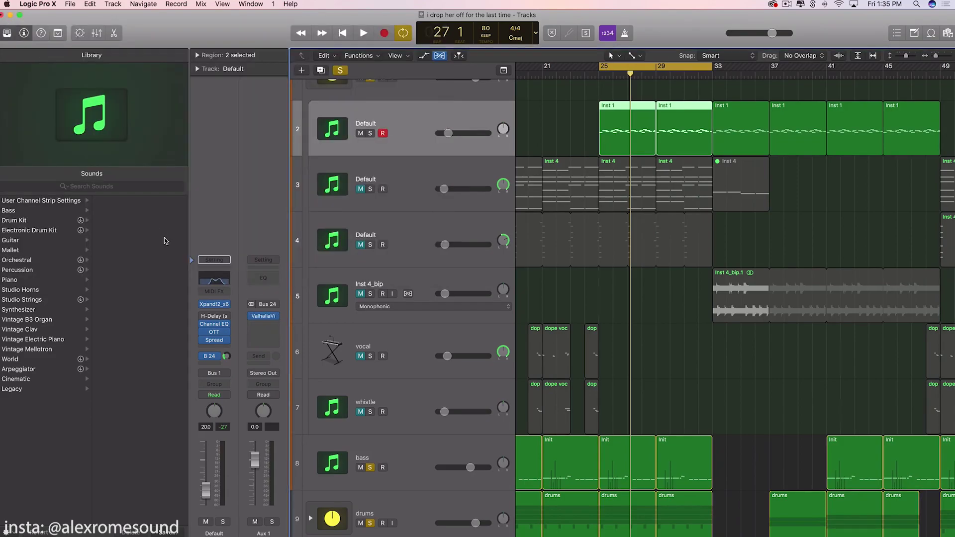
Select the Inst 4 chord regions on track 3 and play them back.
click(370, 221)
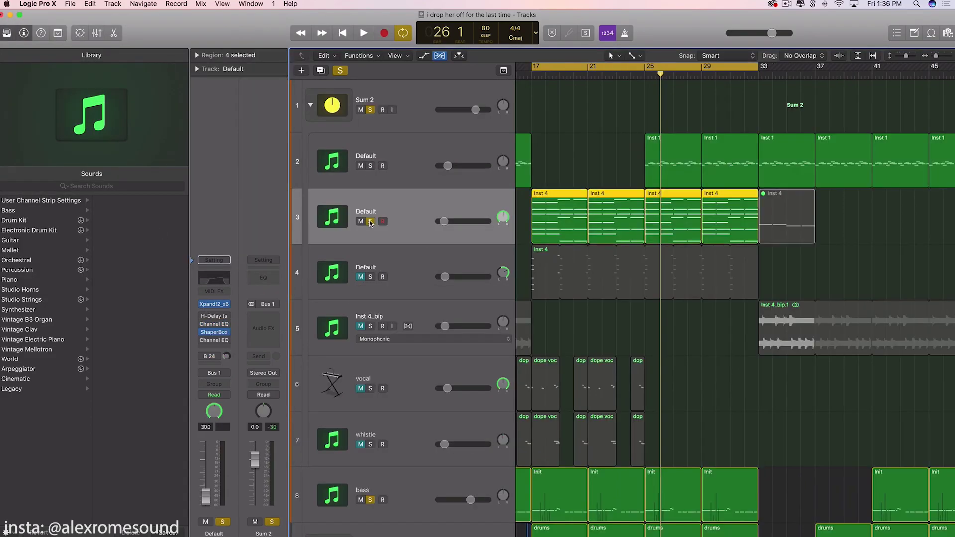
drag(555, 145, 621, 197)
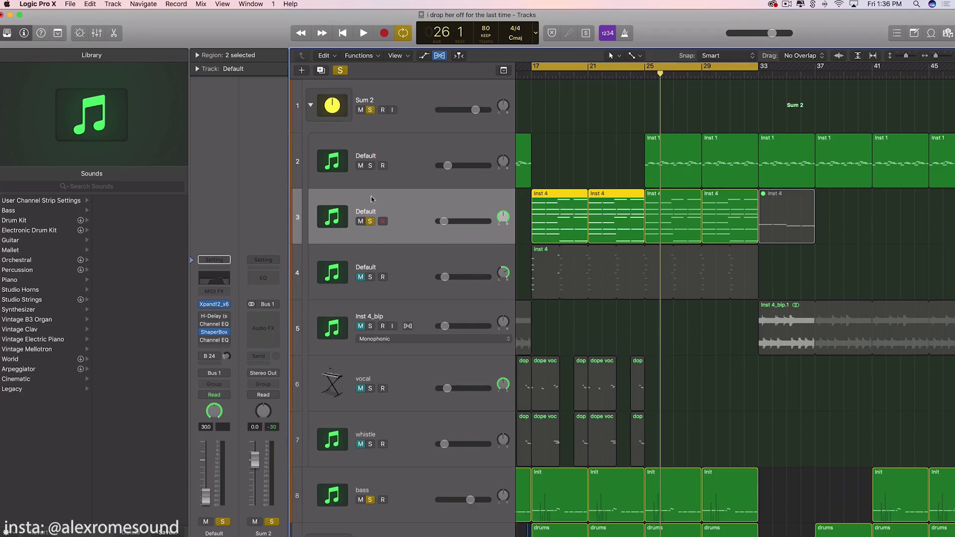
key(space)
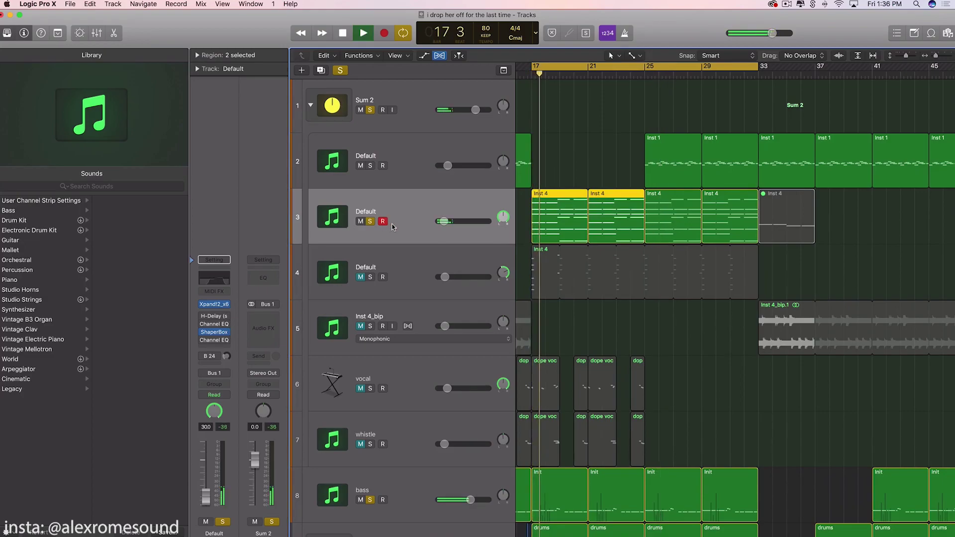
key(space)
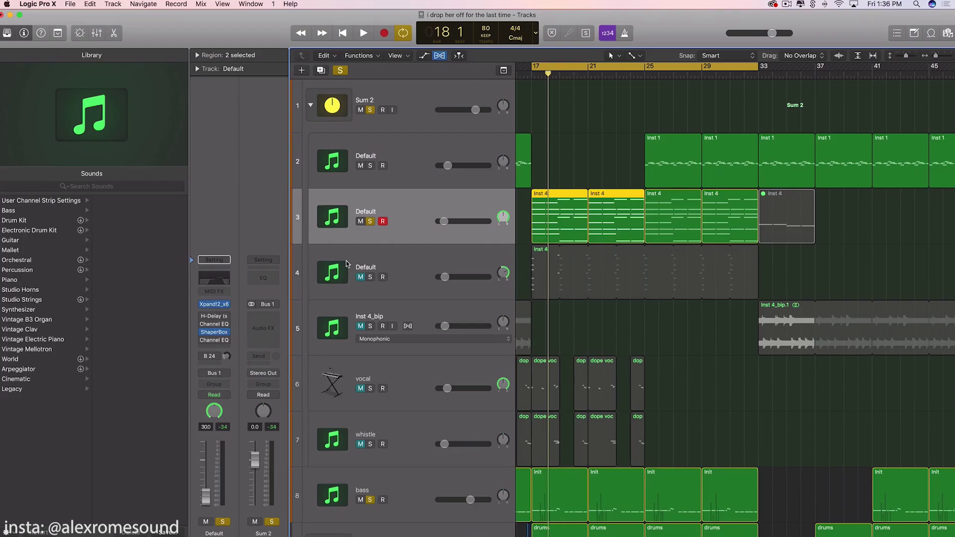
drag(569, 138, 589, 199)
key(space)
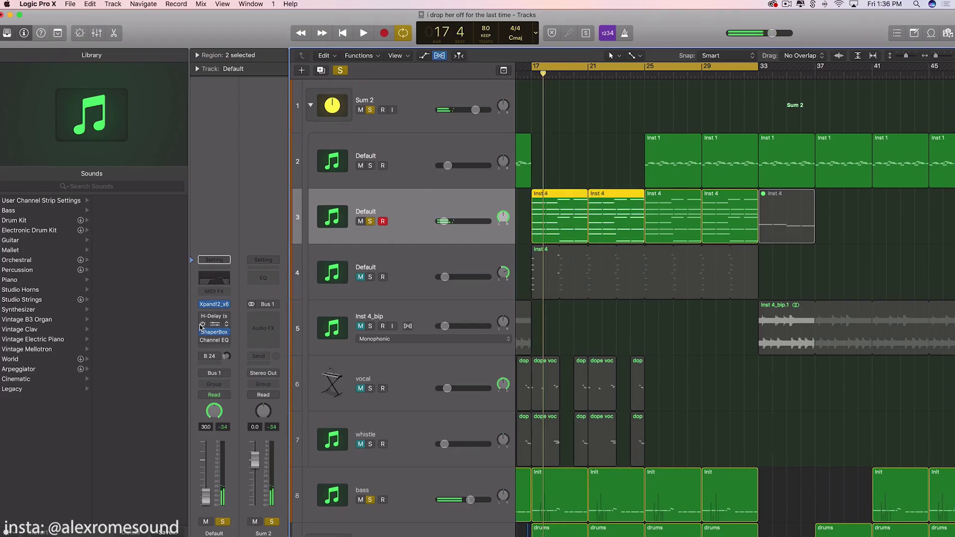
Insert a Channel EQ with a 48 dB/Oct low cut at 166 Hz on the chords.
click(219, 348)
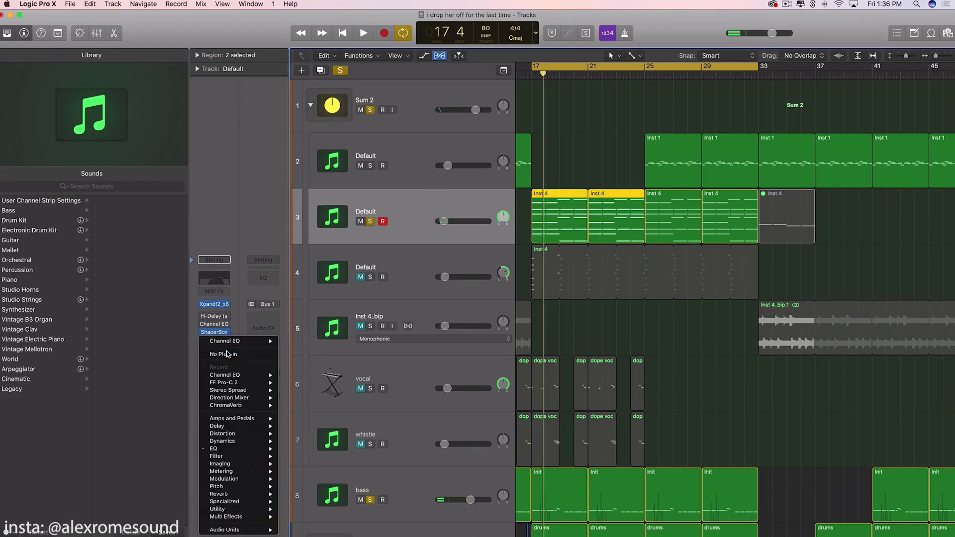
click(219, 349)
click(213, 331)
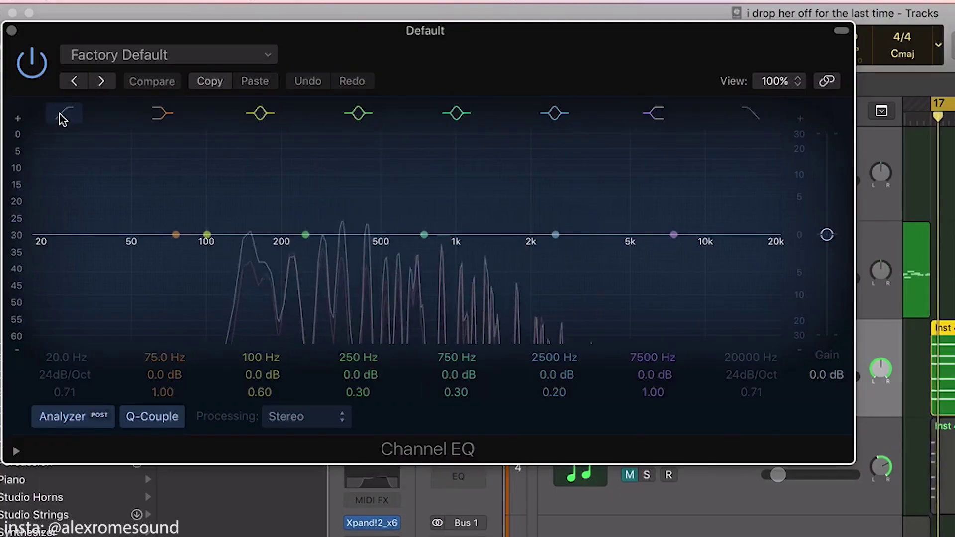
click(61, 119)
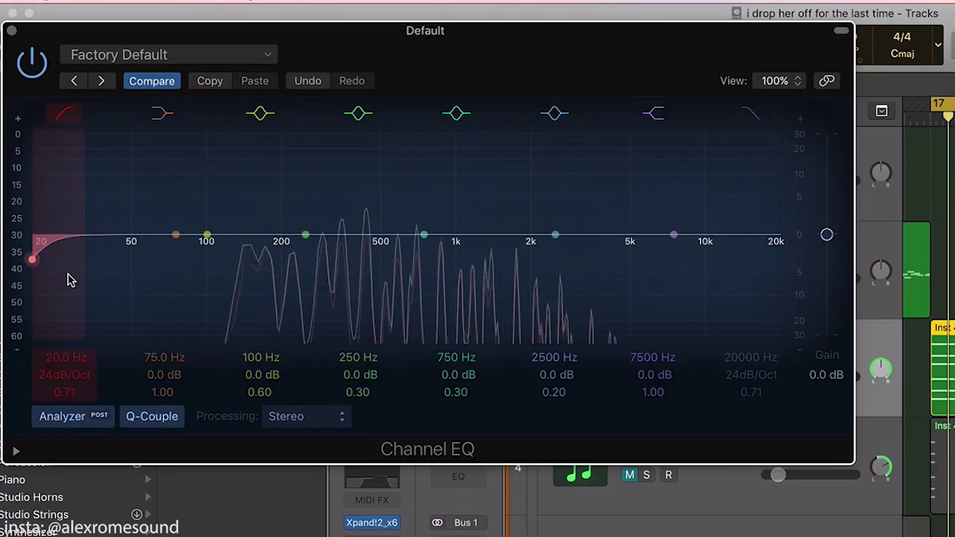
drag(70, 277, 244, 259)
drag(64, 375, 65, 355)
drag(230, 292, 241, 286)
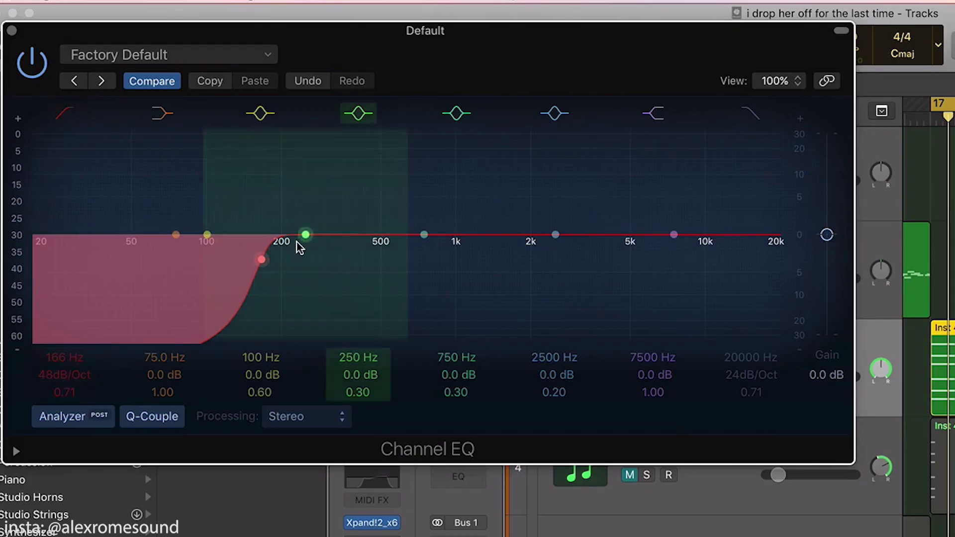
Dip the EQ by 2.5 dB around 235 Hz, close it, and play the chords.
drag(298, 249, 292, 262)
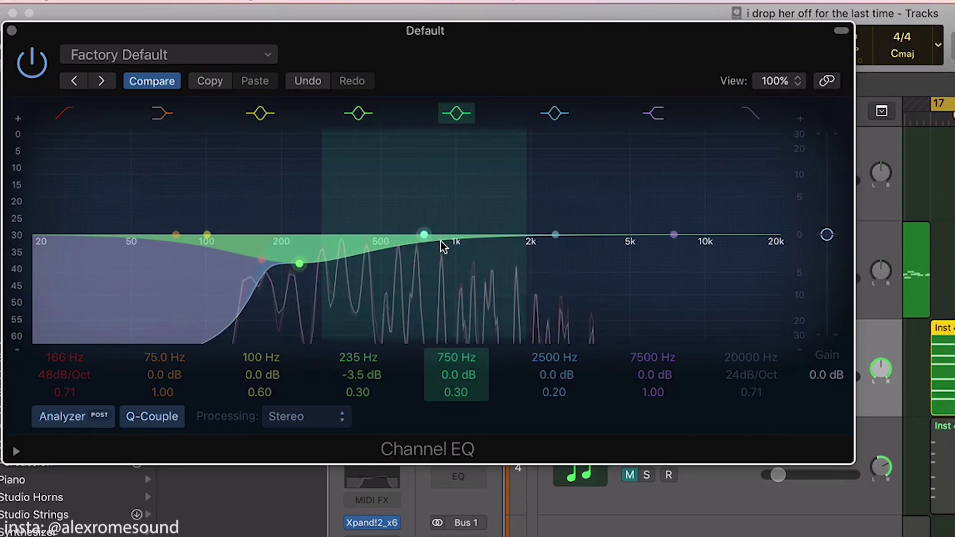
drag(301, 263, 300, 258)
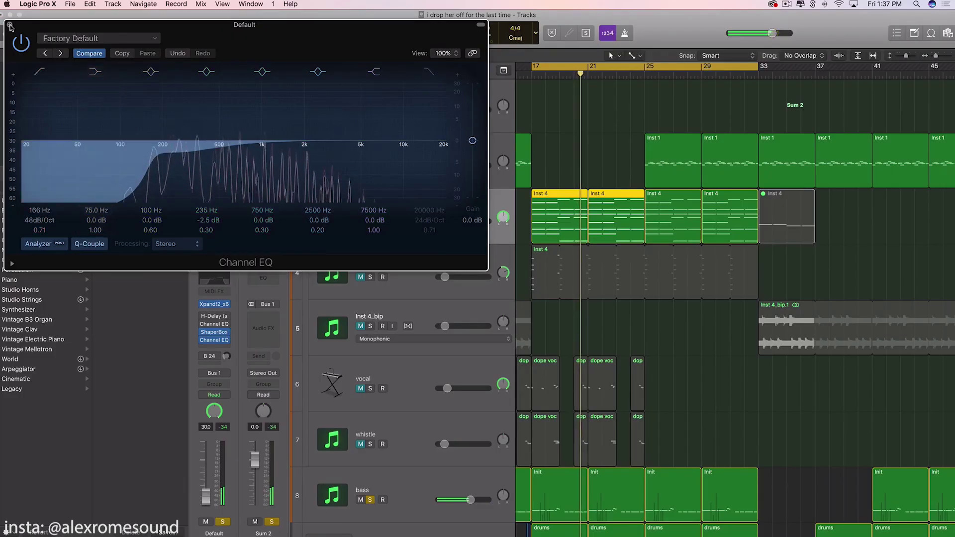
click(10, 26)
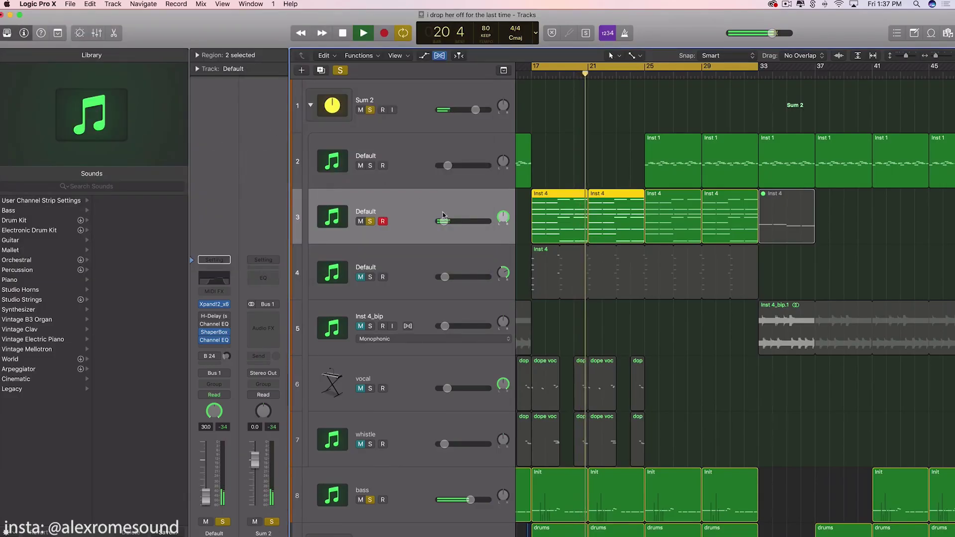
key(space)
scroll(380, 251, up, 1)
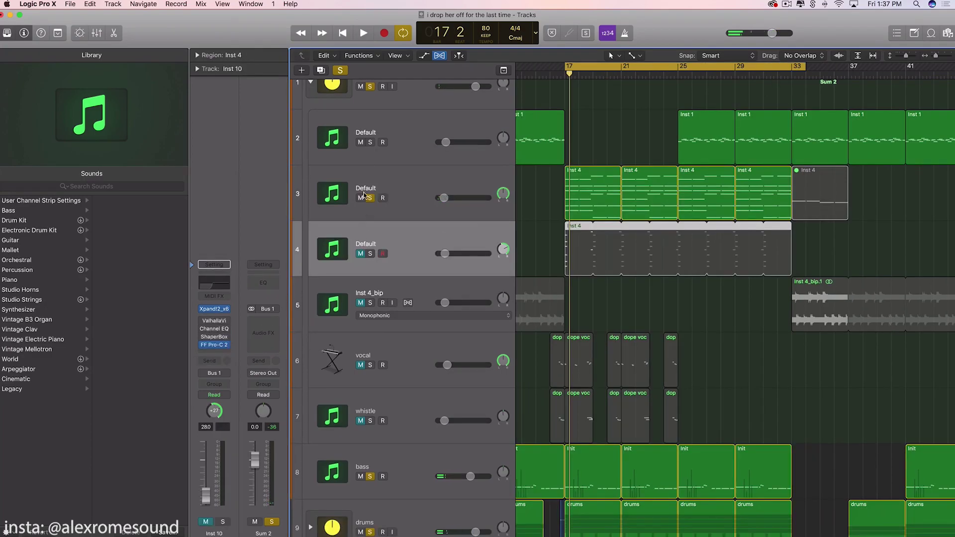
click(369, 198)
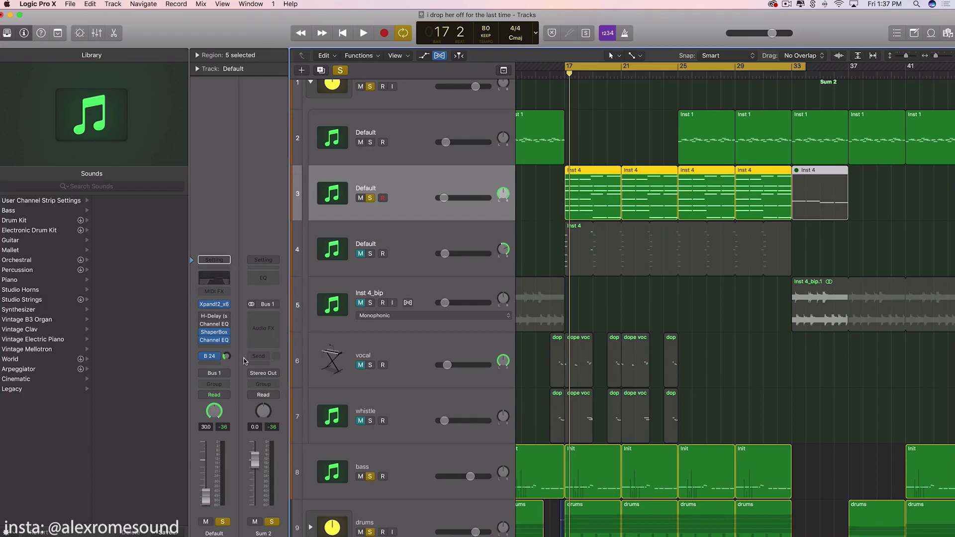
Unsolo the track 3 chords and solo the track 4 Inst 4 part, playing from bar 17.
key(space)
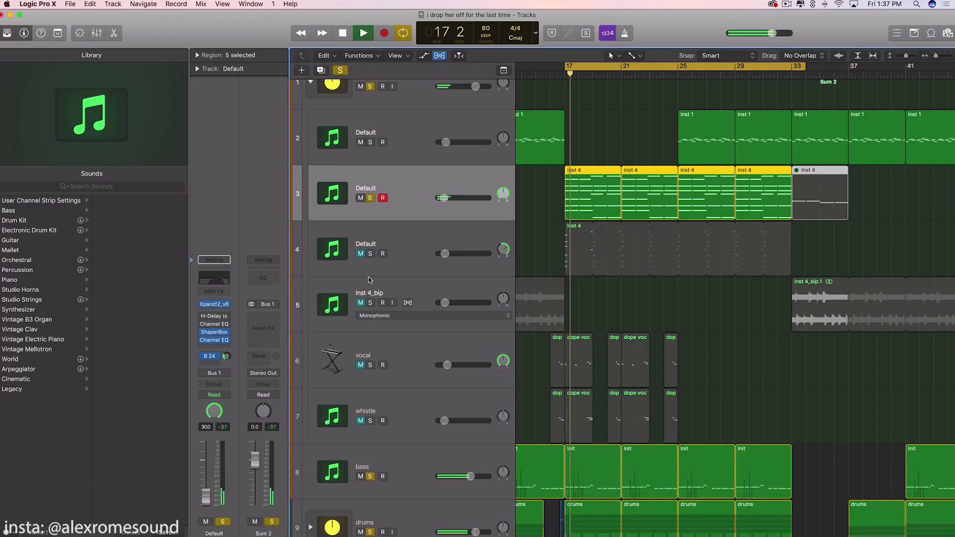
click(404, 256)
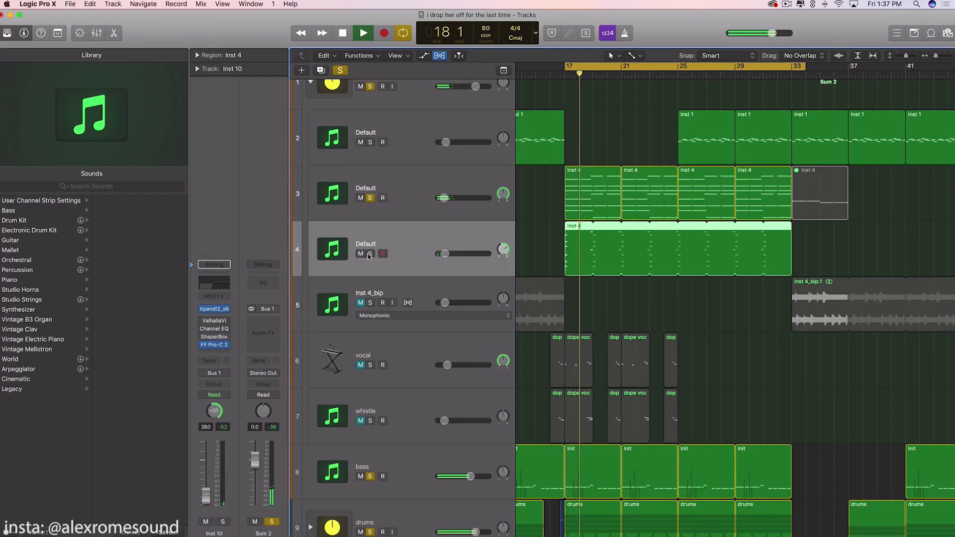
click(370, 198)
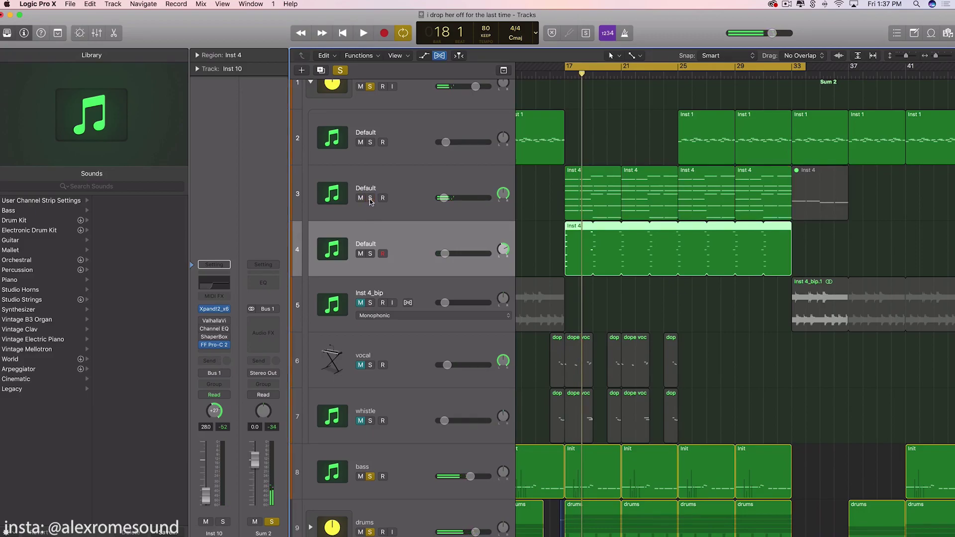
click(370, 254)
key(space)
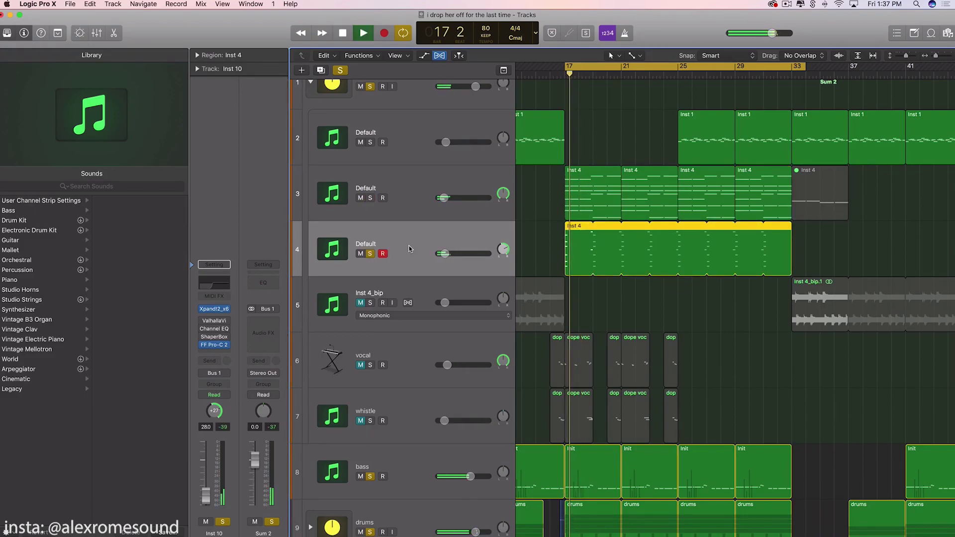
key(space)
key(space)
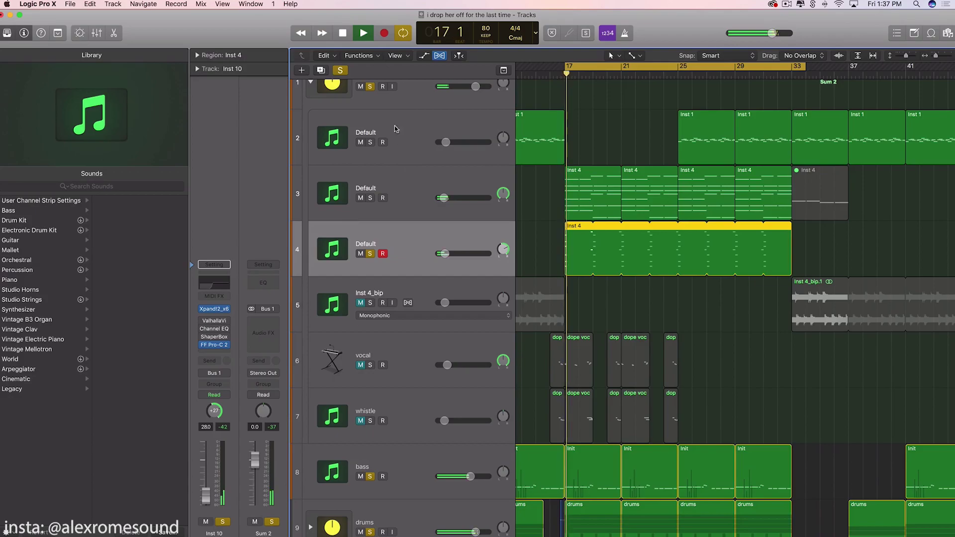
Unsolo the Sum 2 stack and play the track 4 part from bar 17.
click(370, 86)
scroll(383, 387, down, 1)
key(space)
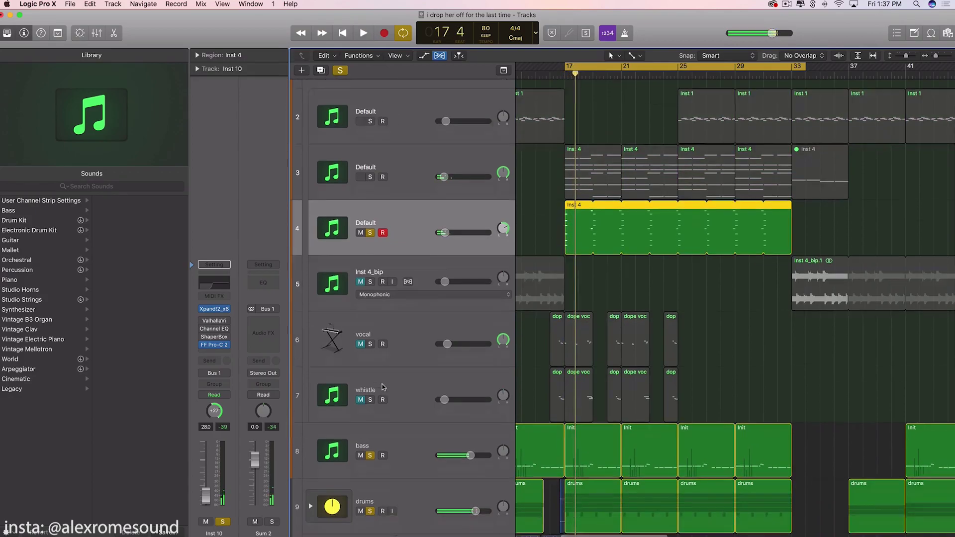
scroll(383, 387, up, 2)
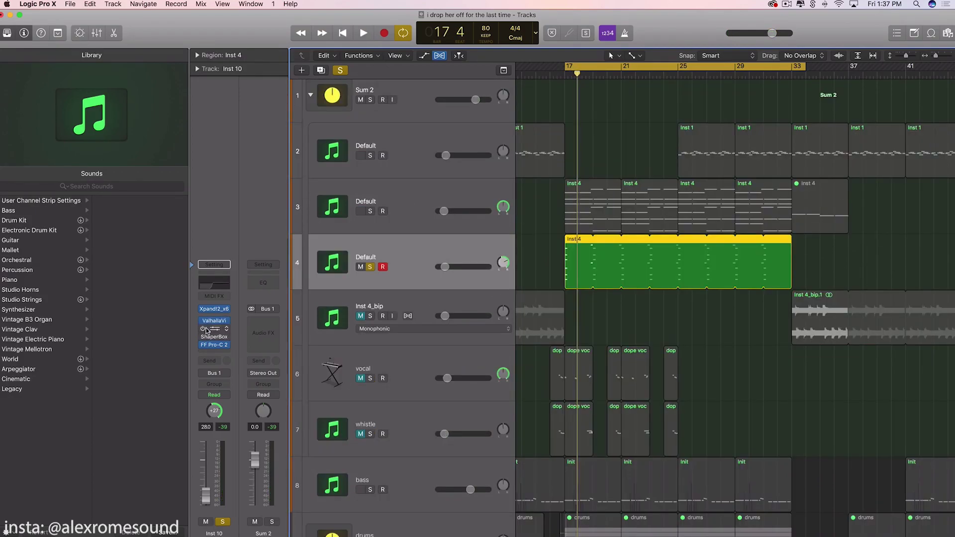
key(space)
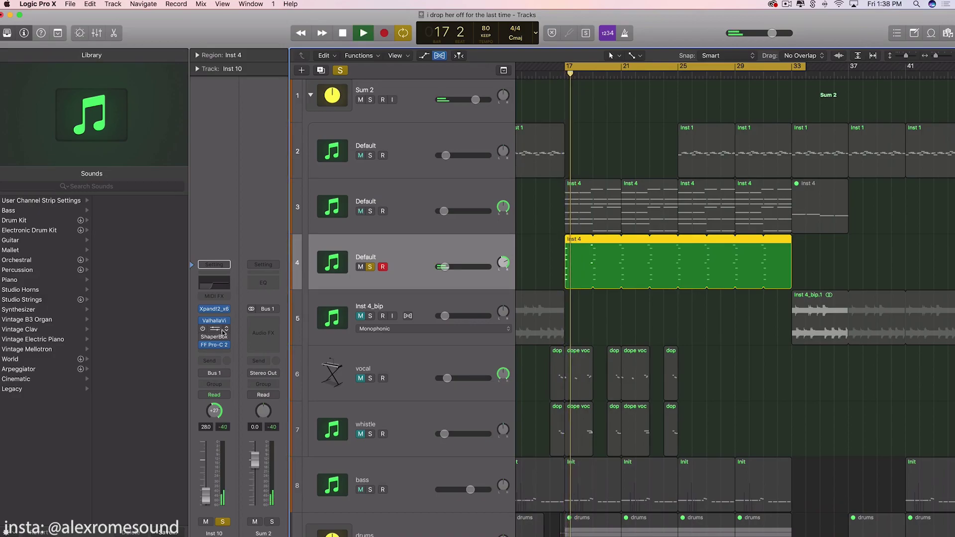
Set a steep low cut around 400 Hz in track 4's Channel EQ.
mouse_move(219, 331)
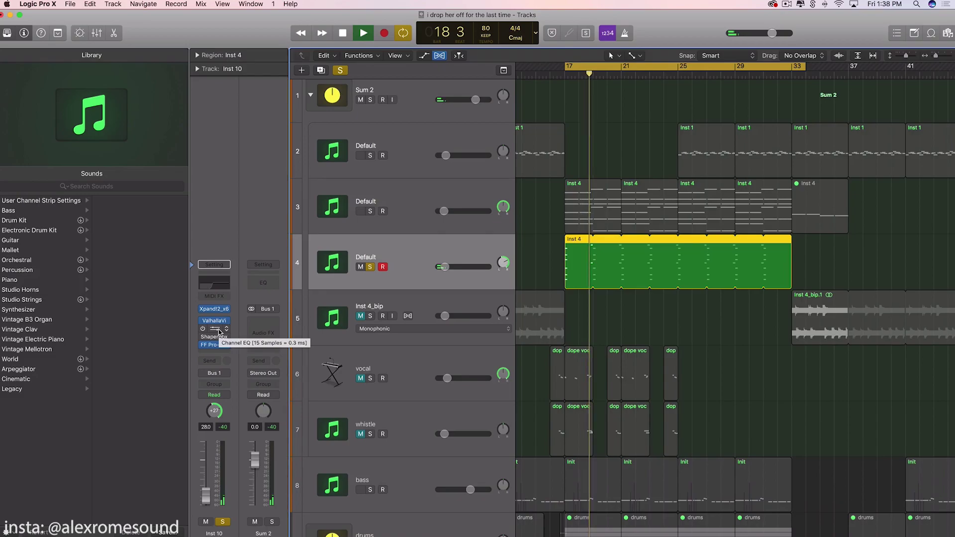
key(space)
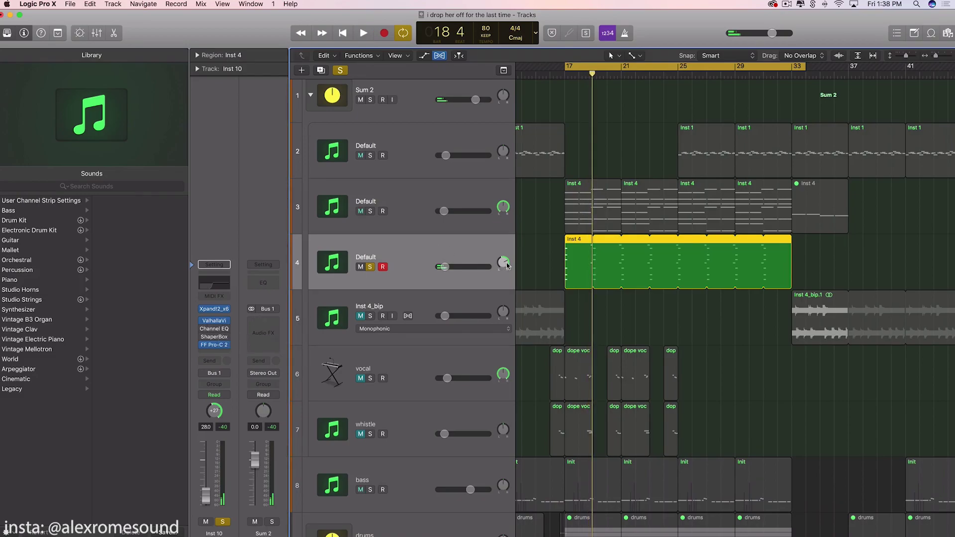
click(214, 331)
drag(100, 145, 202, 162)
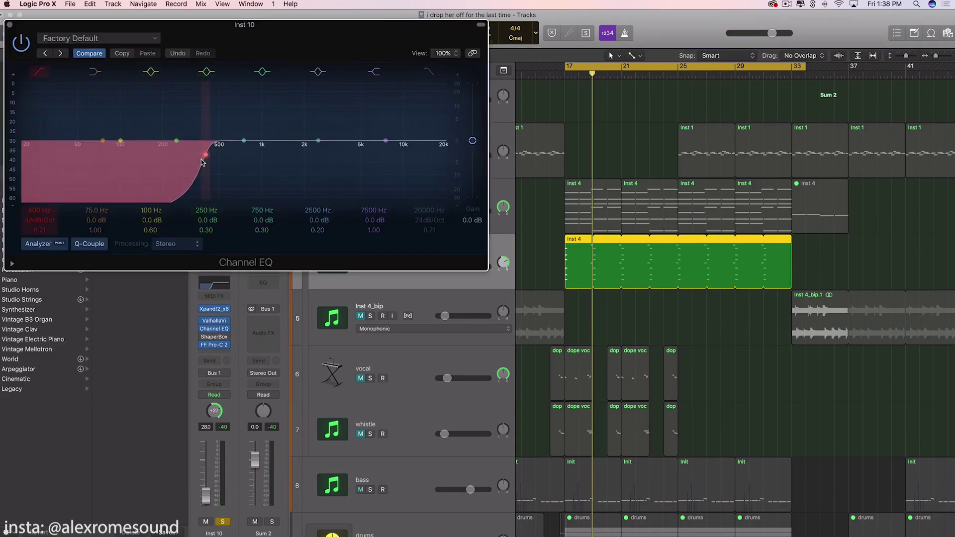
Listen to the track 4 part with its 415 Hz, 48 dB/Oct low cut, then close the EQ.
key(space)
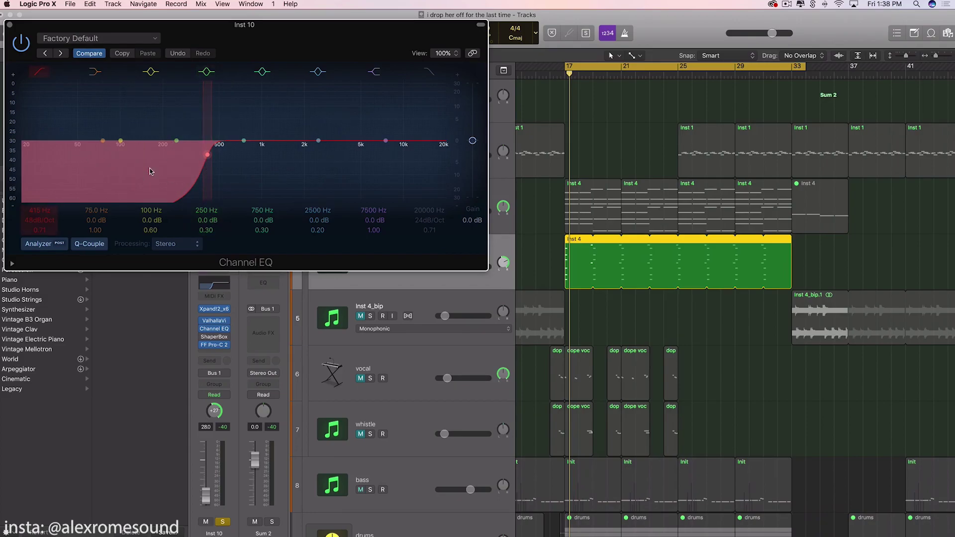
key(space)
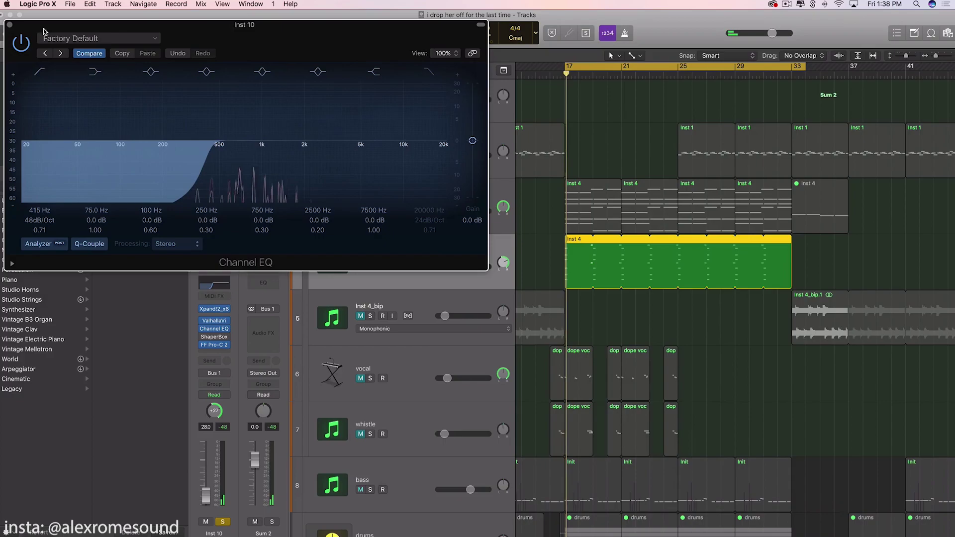
click(9, 25)
Toggle track 4's Solo off, stop playback, and unmute the vocal track.
click(370, 267)
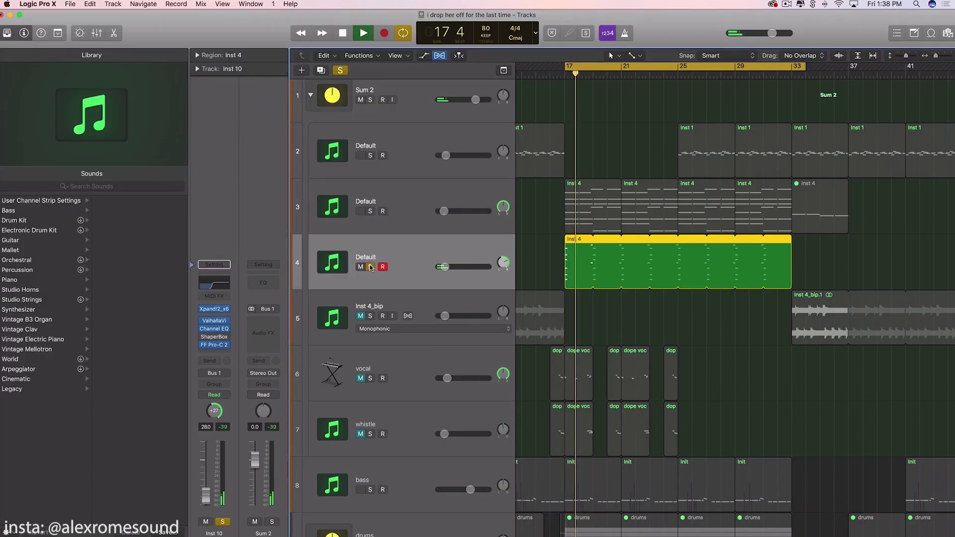
click(370, 267)
key(space)
scroll(422, 296, down, 5)
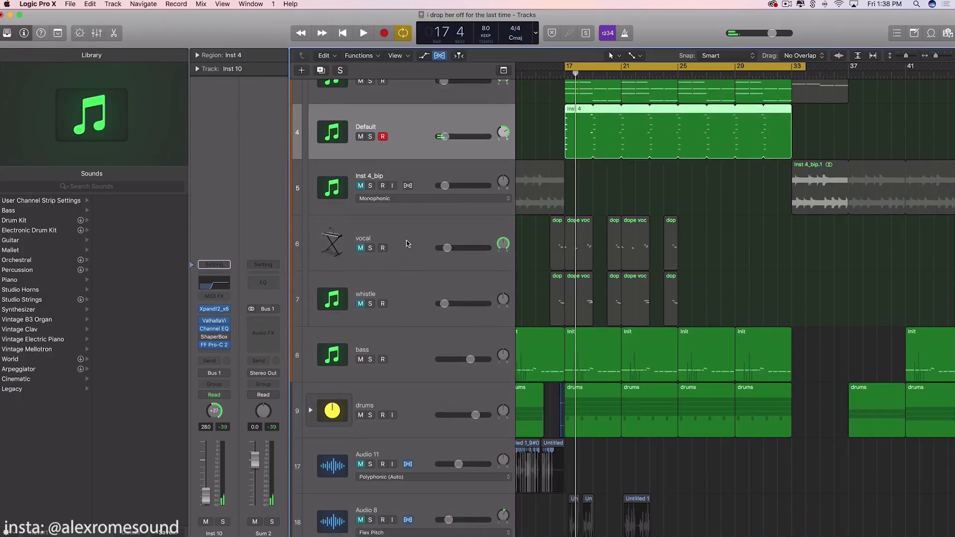
click(407, 241)
mouse_move(363, 240)
mouse_down()
mouse_move(362, 269)
mouse_move(363, 240)
mouse_up()
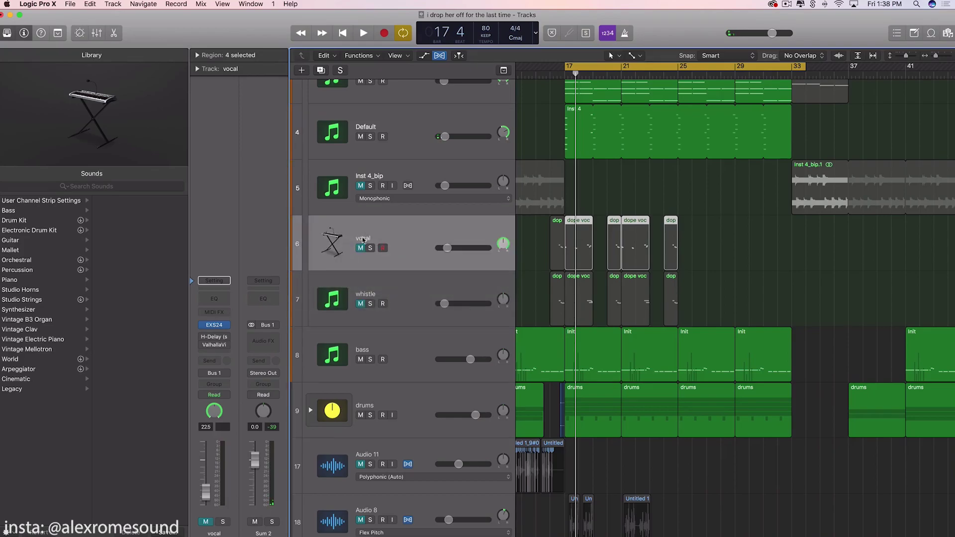
click(360, 248)
Delete the whistle regions and the whistle track, confirming the removal.
click(638, 302)
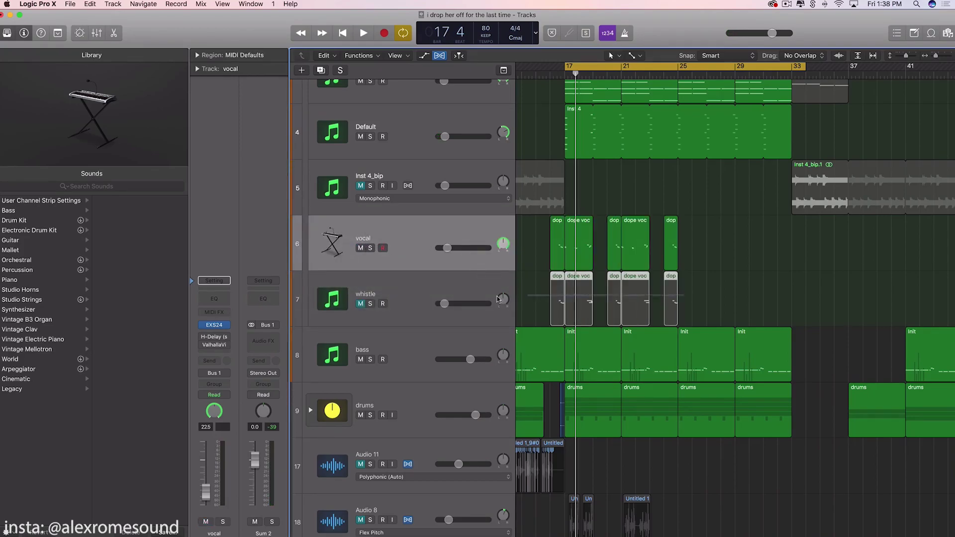
click(407, 285)
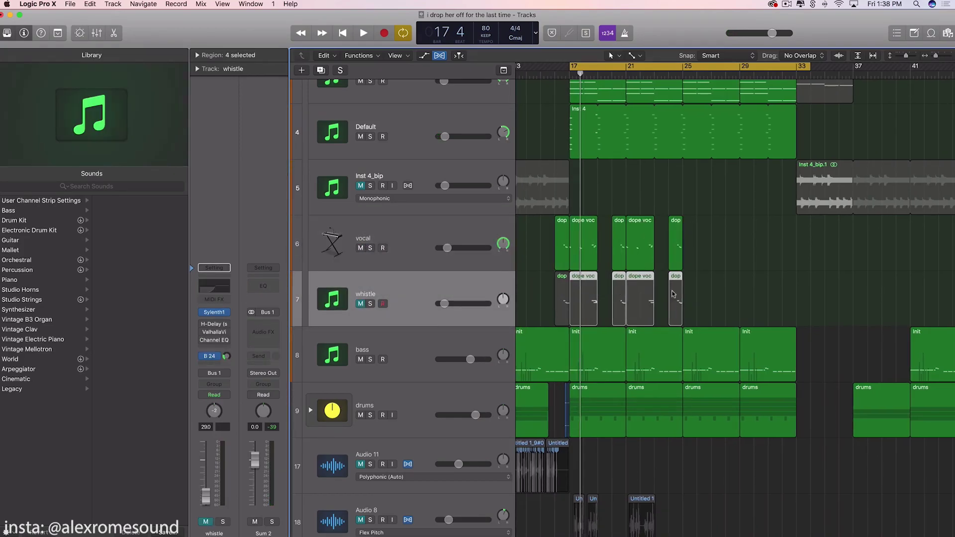
key(BackSpace)
key(super+BackSpace)
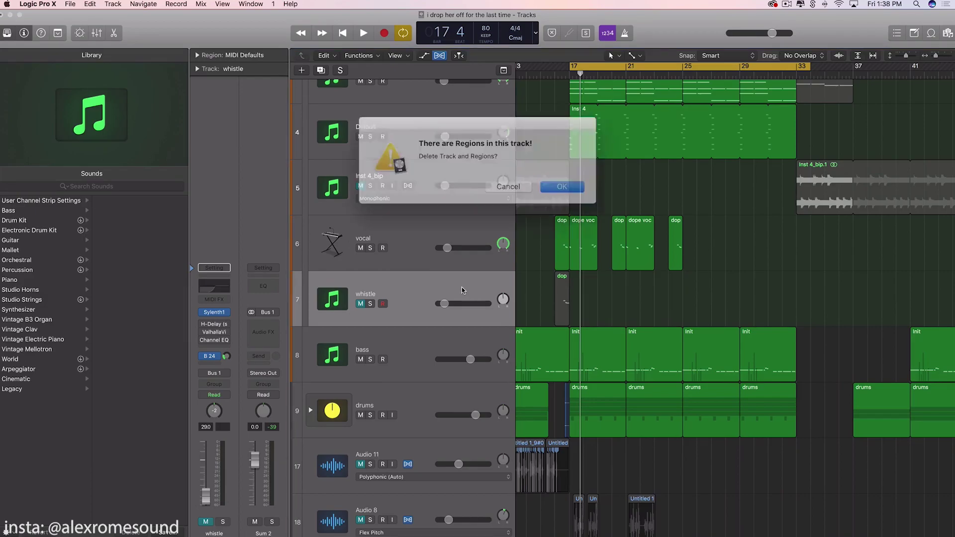
click(549, 183)
scroll(666, 244, up, 3)
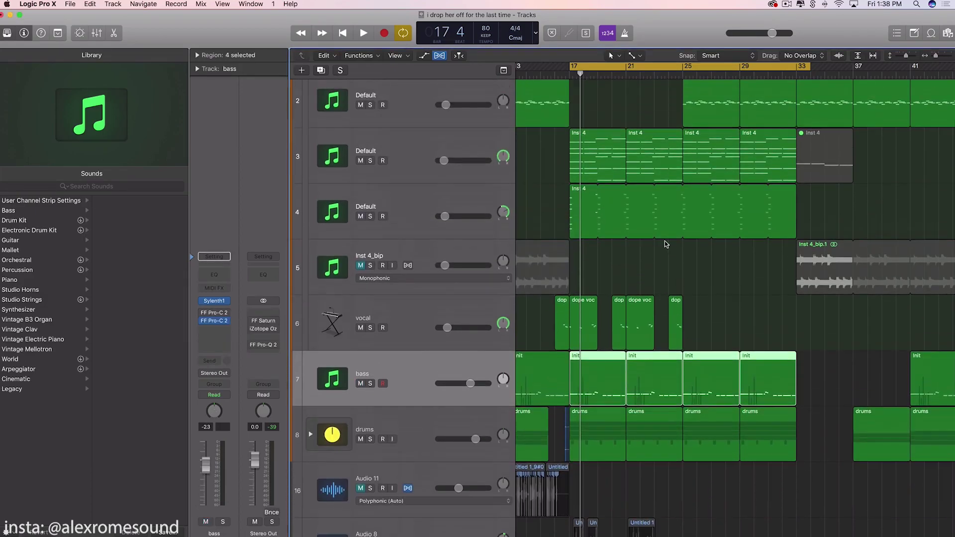
Solo the vocal track, pan it to -27, and play the loop back from bar 17.
click(404, 305)
key(space)
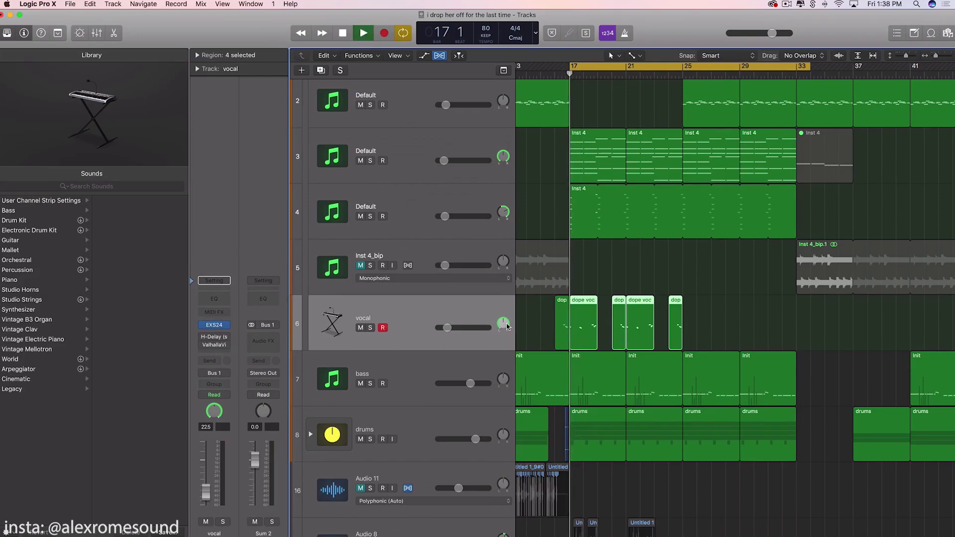
click(371, 327)
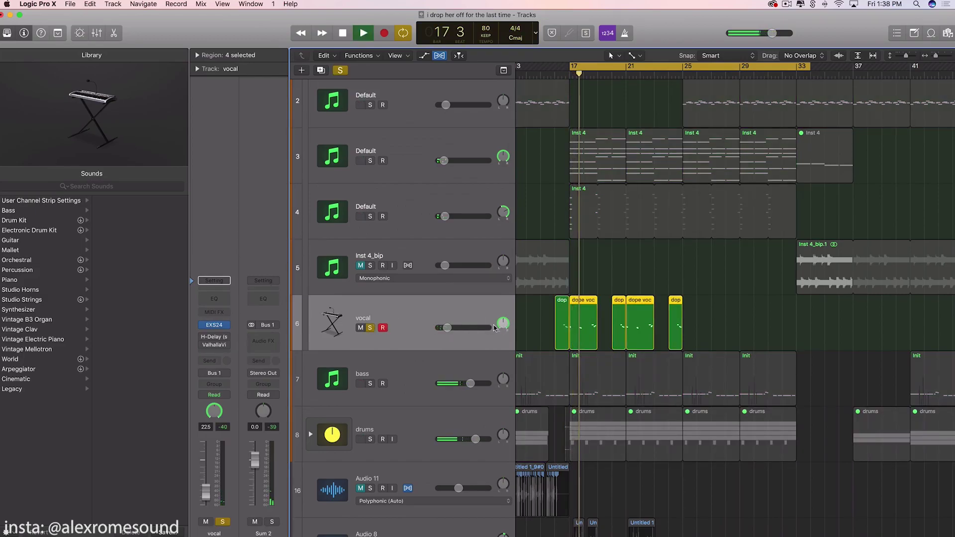
drag(497, 326, 492, 338)
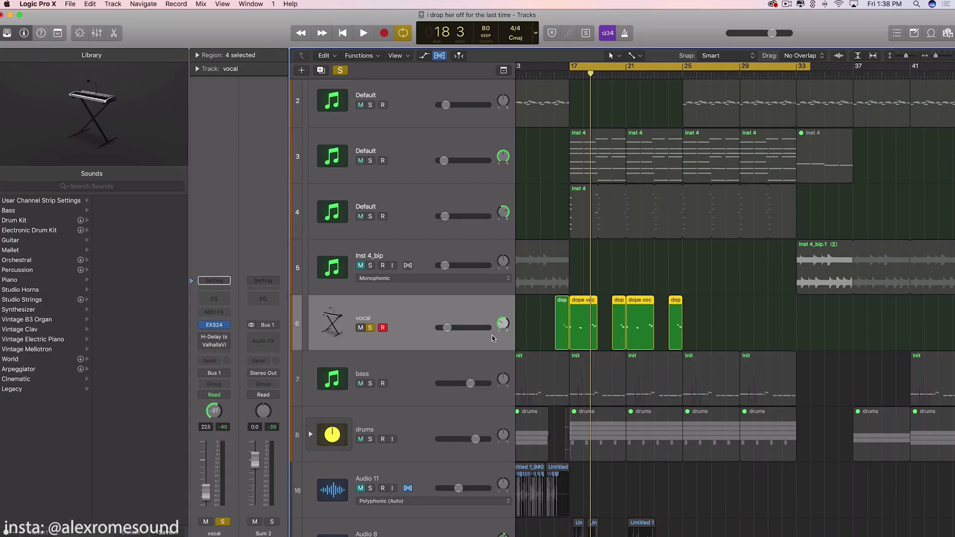
key(space)
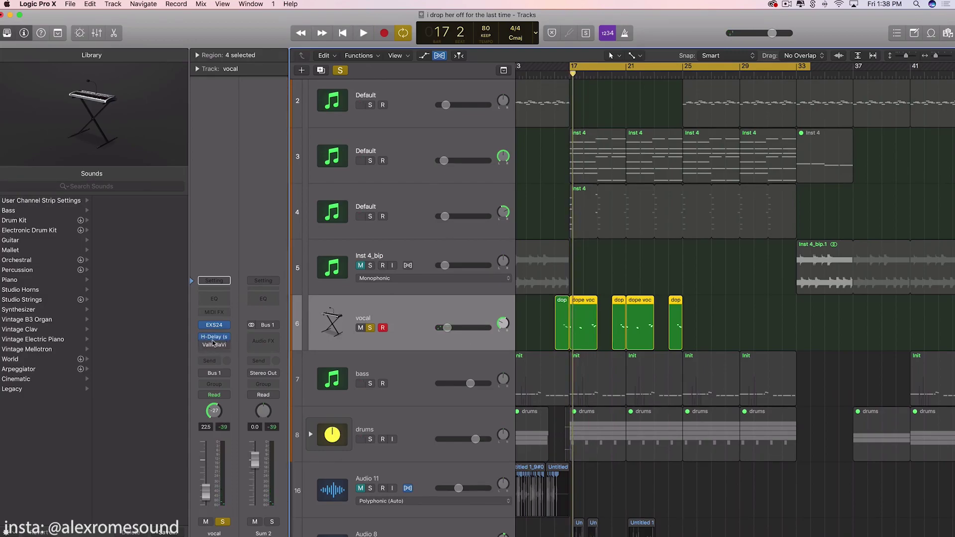
key(space)
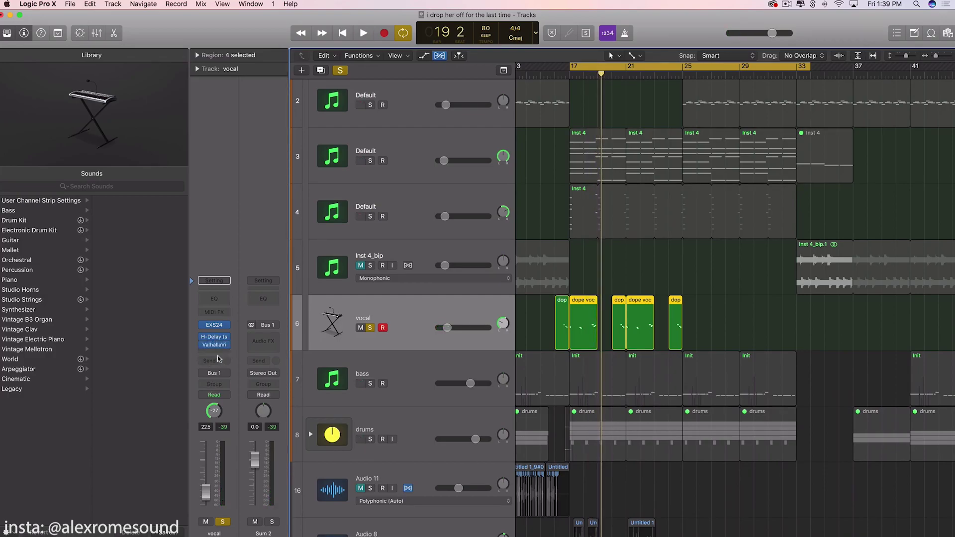
key(space)
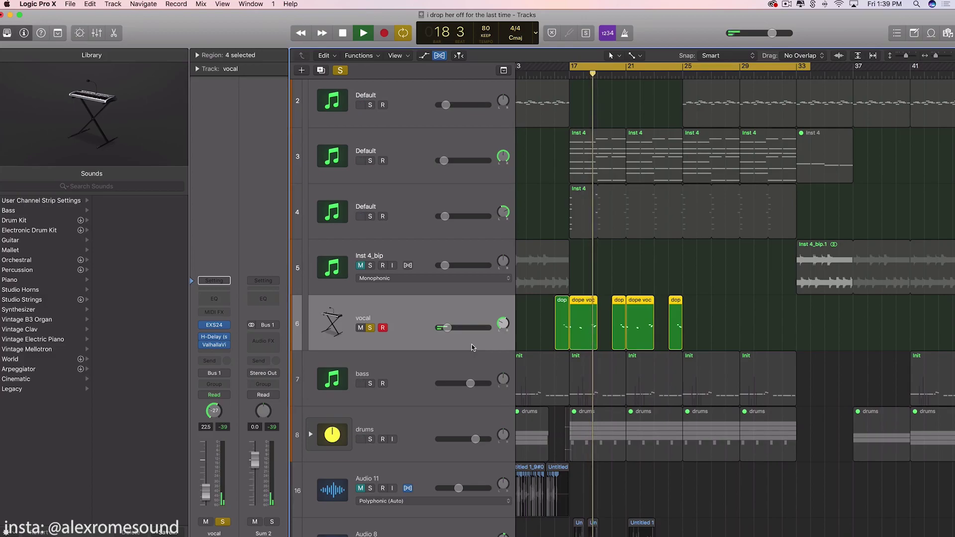
key(space)
scroll(398, 318, up, 1)
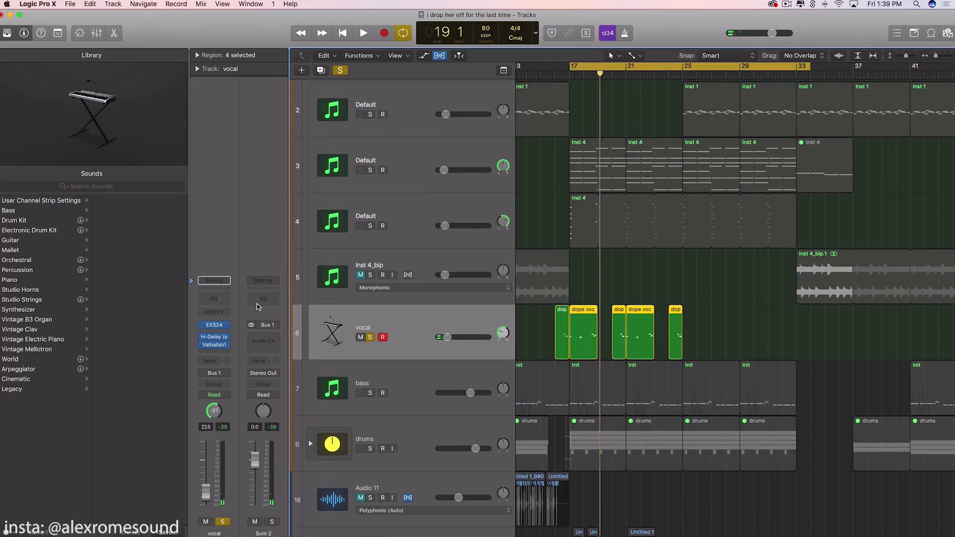
Add a Channel EQ to the vocal, settle its low cut at 128 Hz, and play.
click(214, 299)
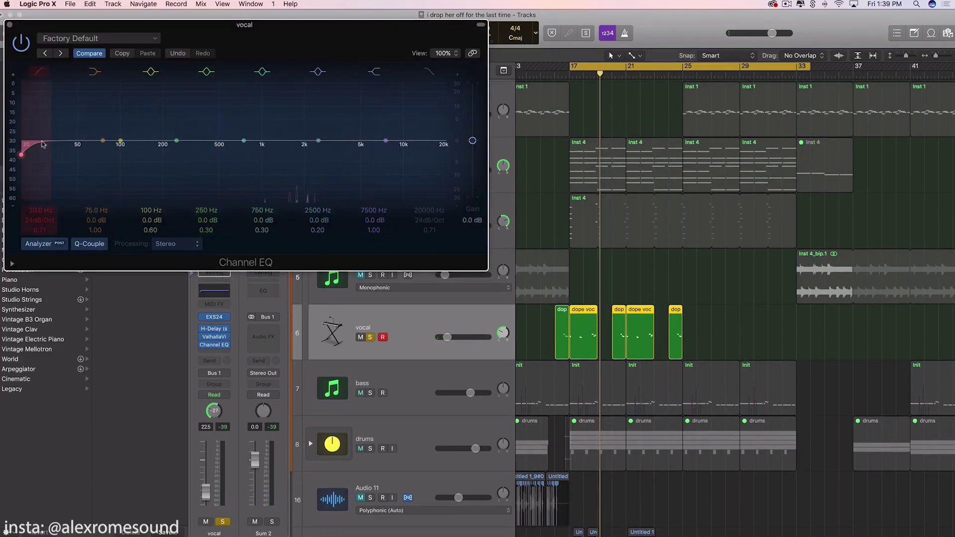
drag(43, 213, 89, 201)
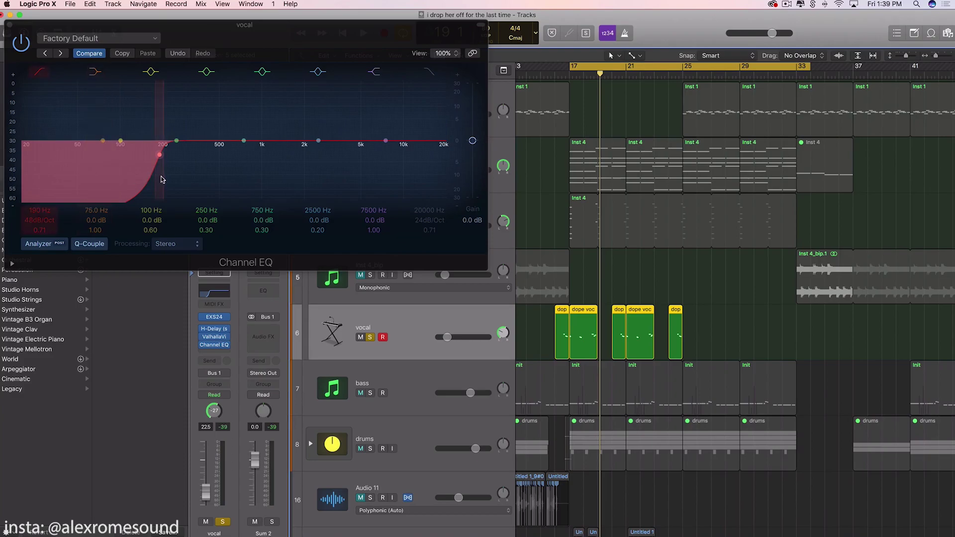
drag(159, 114, 135, 114)
key(space)
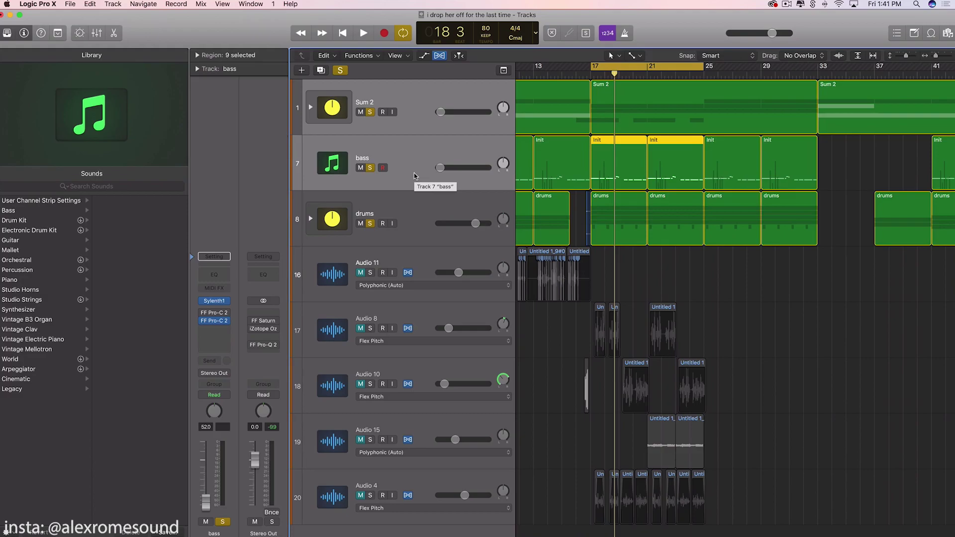
Raise the bass fader to -38 dB during playback, then expand the drums stack.
key(space)
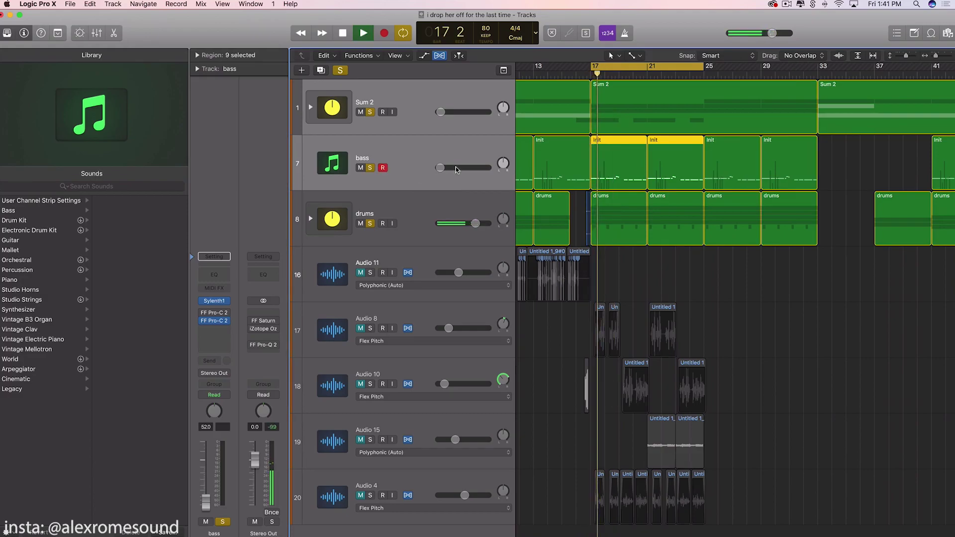
mouse_move(456, 166)
mouse_down()
mouse_move(448, 167)
mouse_move(466, 167)
mouse_up()
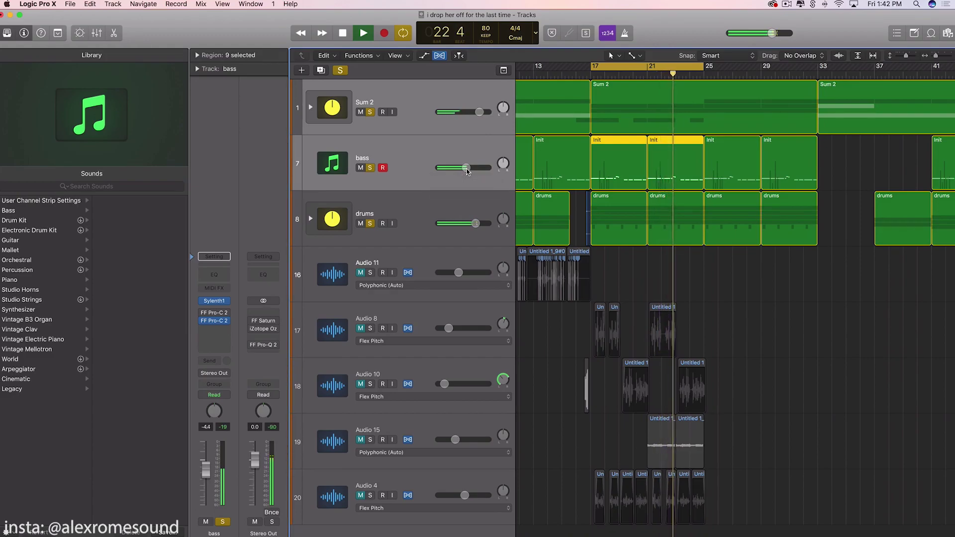
key(space)
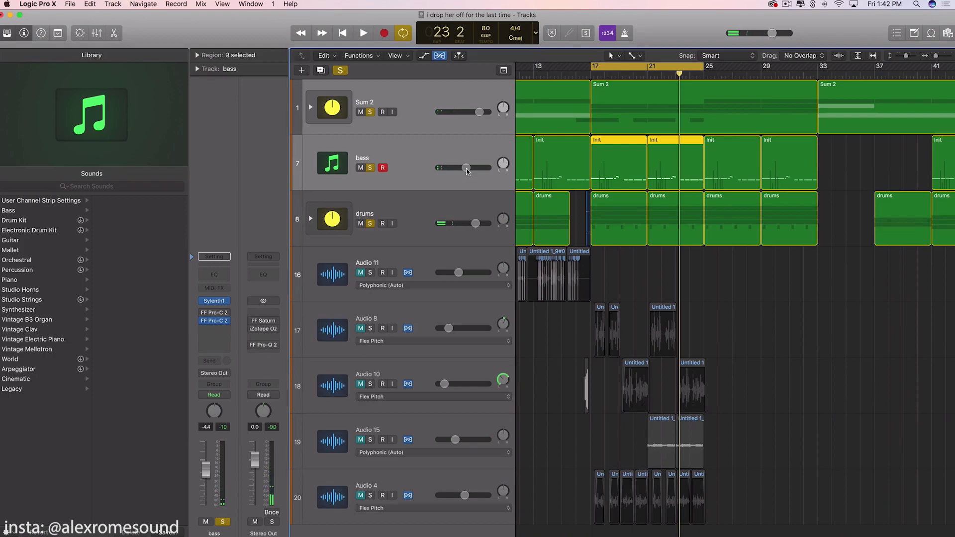
key(space)
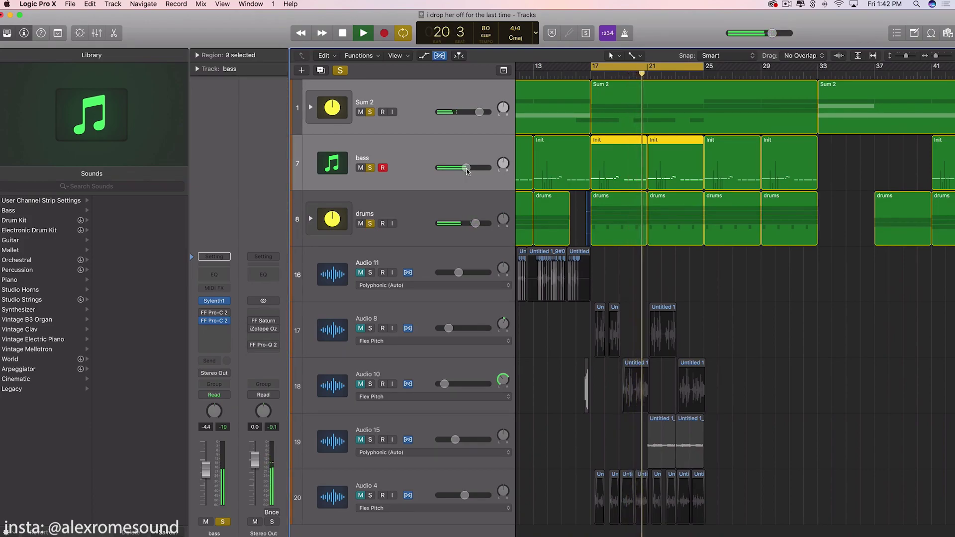
key(space)
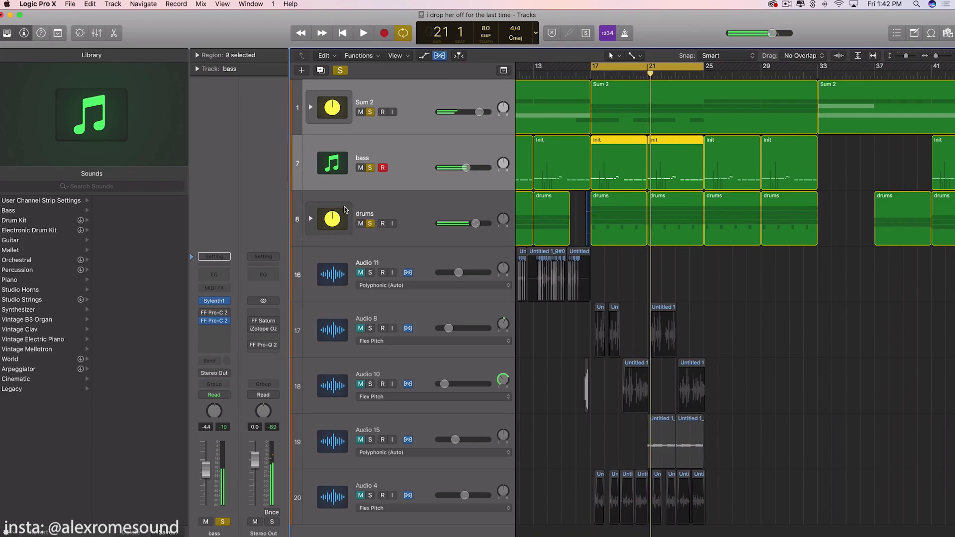
click(311, 219)
scroll(473, 234, down, 2)
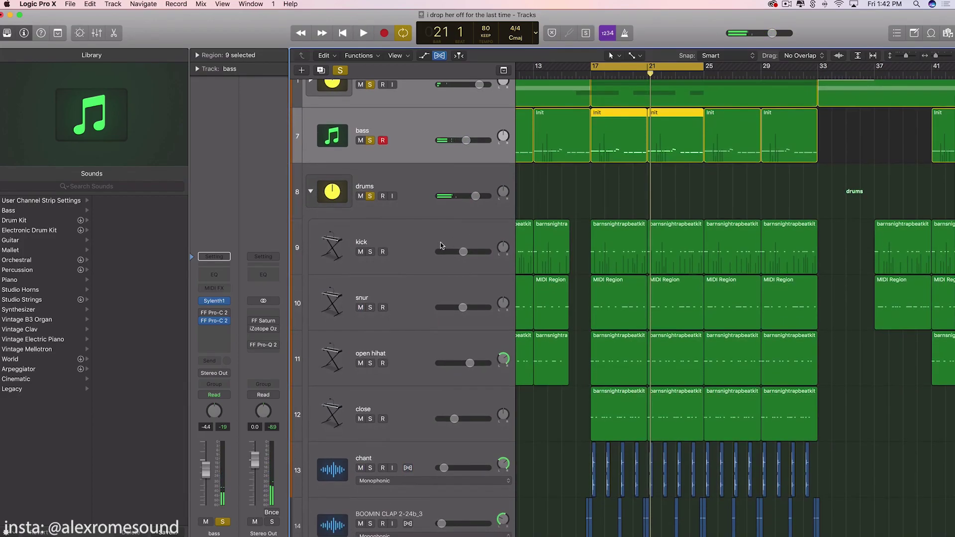
Play the loop from bar 17 with the kick track selected, then select Sum 2 and the bass track.
click(440, 243)
key(space)
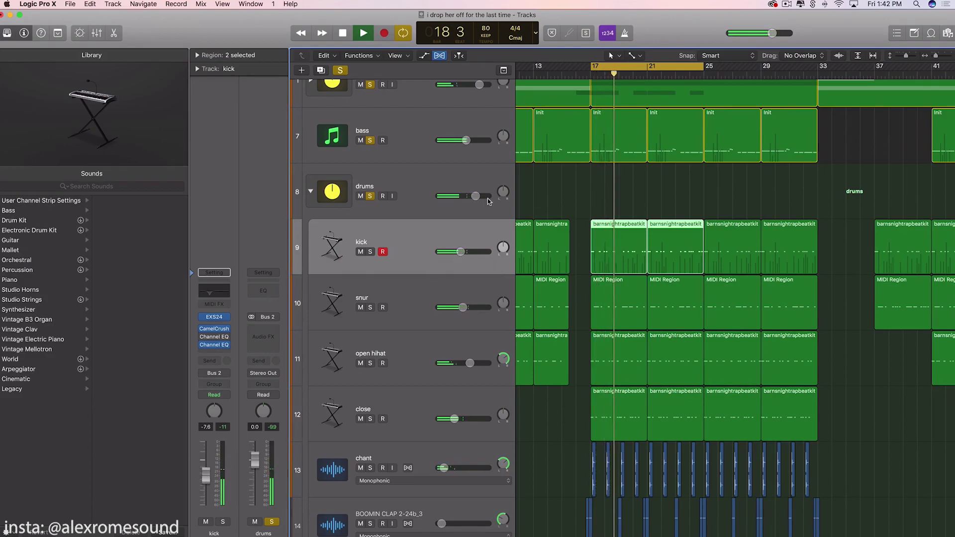
click(562, 202)
scroll(564, 205, up, 2)
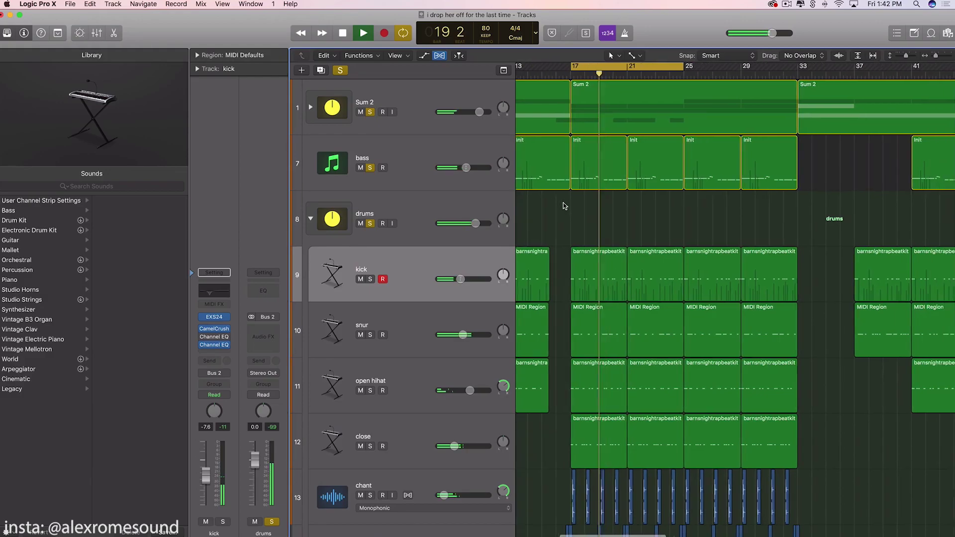
click(421, 122)
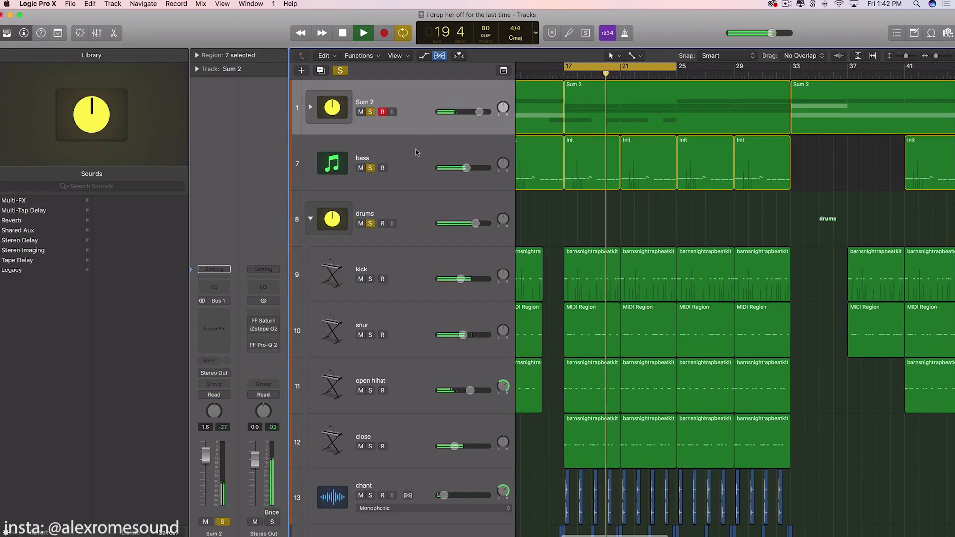
click(458, 174)
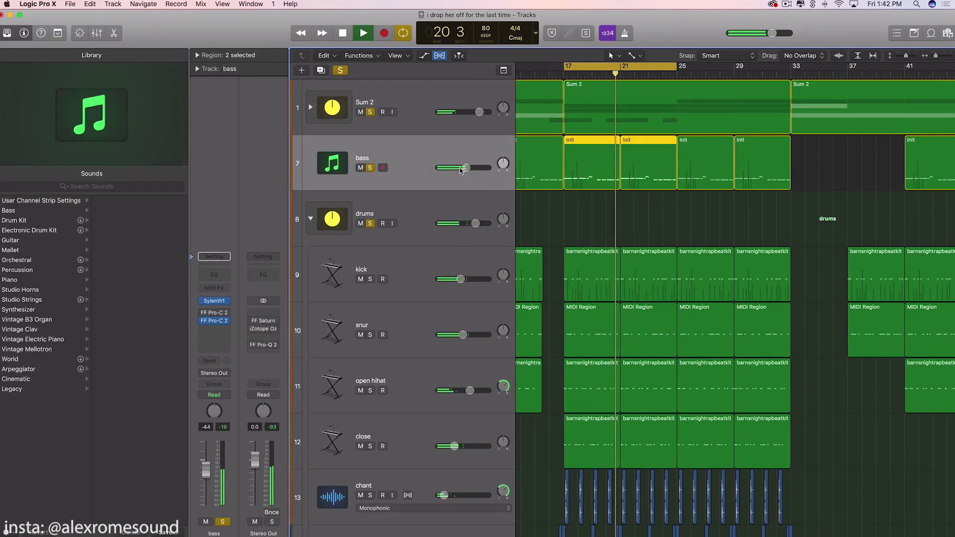